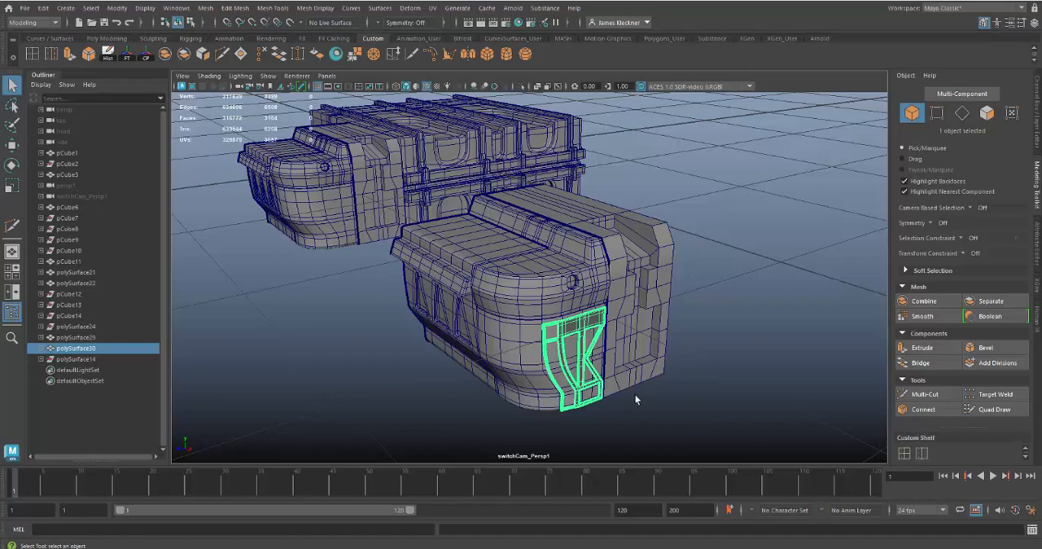
Compare the detailed corner of the front model, then select the plain lower curved corner panel on the rear model.
alt+drag(636, 399, 625, 335)
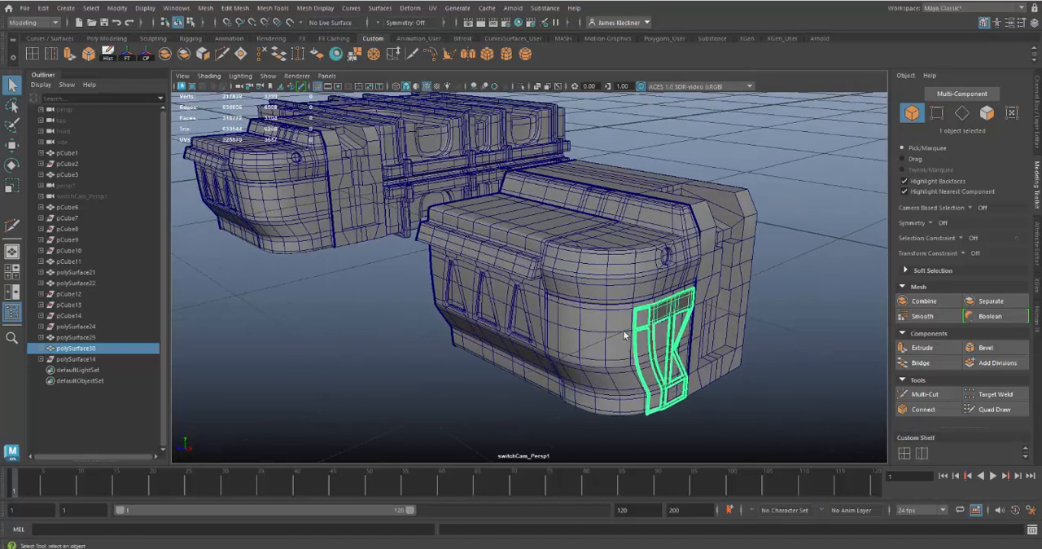
click(590, 359)
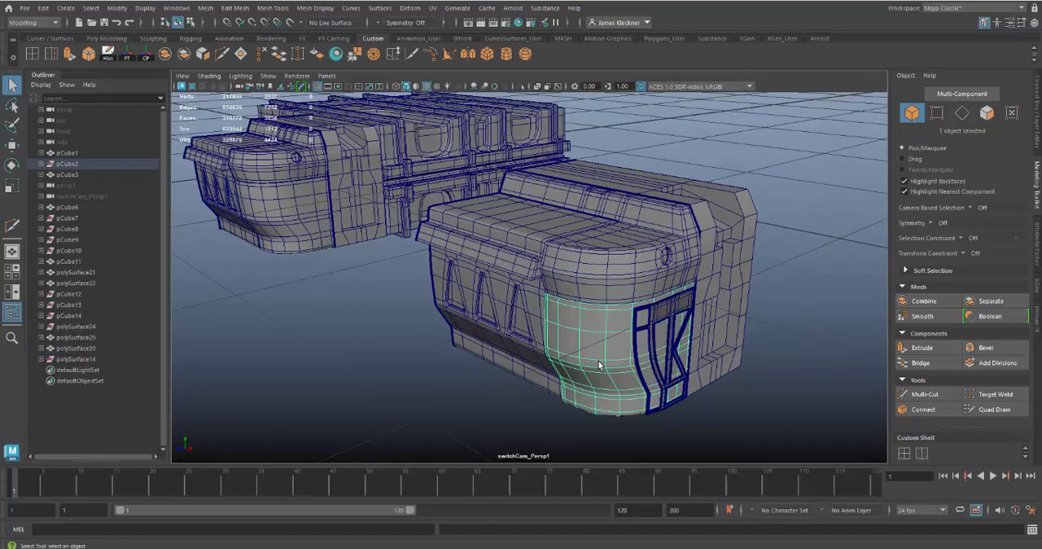
click(281, 225)
alt+middle_drag(372, 311, 548, 367)
alt+right_drag(486, 305, 663, 440)
alt+drag(664, 439, 529, 342)
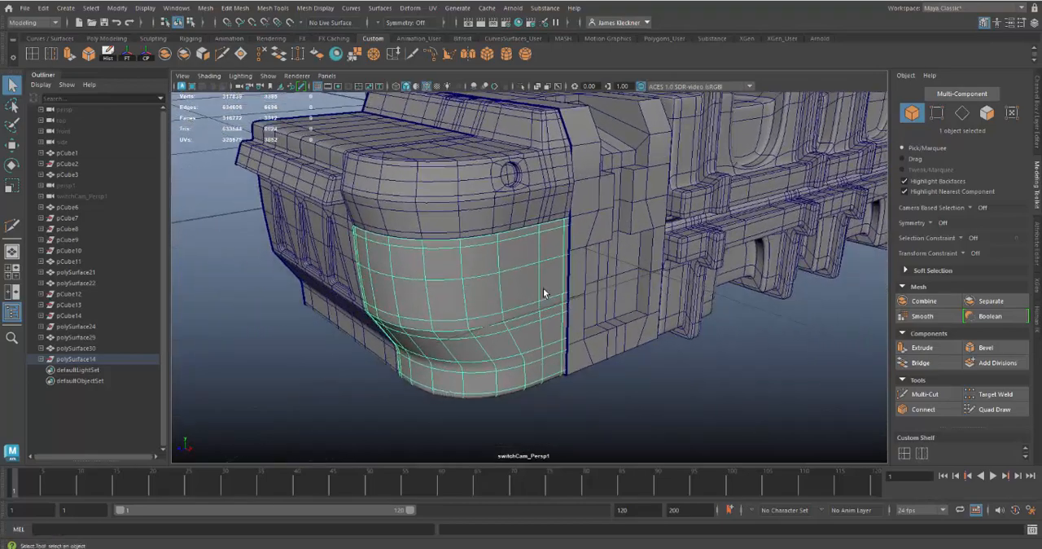
alt+drag(536, 308, 515, 324)
alt+middle_drag(516, 323, 490, 344)
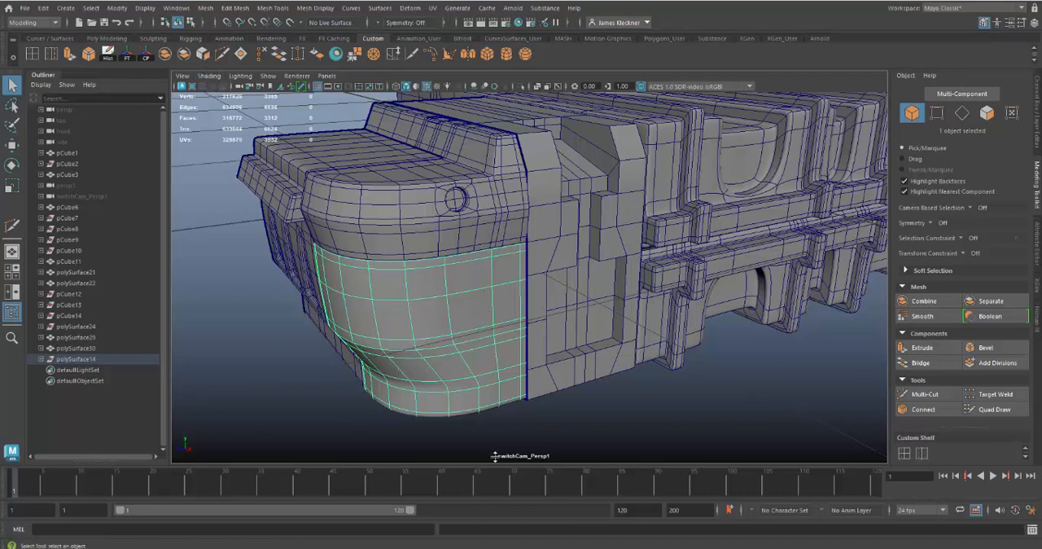
Compare the lower curved corner panel without and with smooth mesh preview, from below and from the side.
alt+drag(645, 431, 655, 377)
key(1)
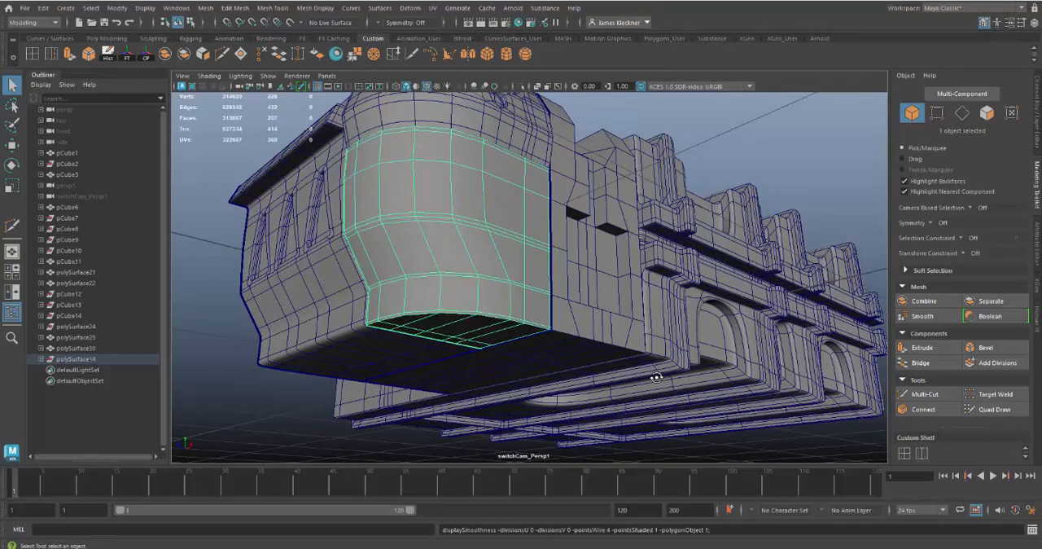
key(3)
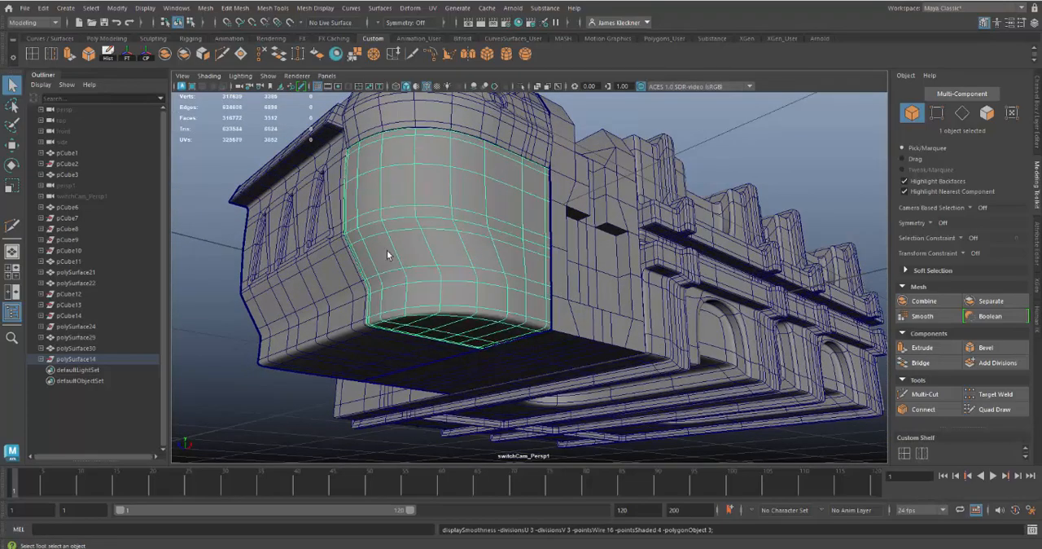
alt+drag(521, 304, 487, 326)
alt+middle_drag(434, 317, 462, 329)
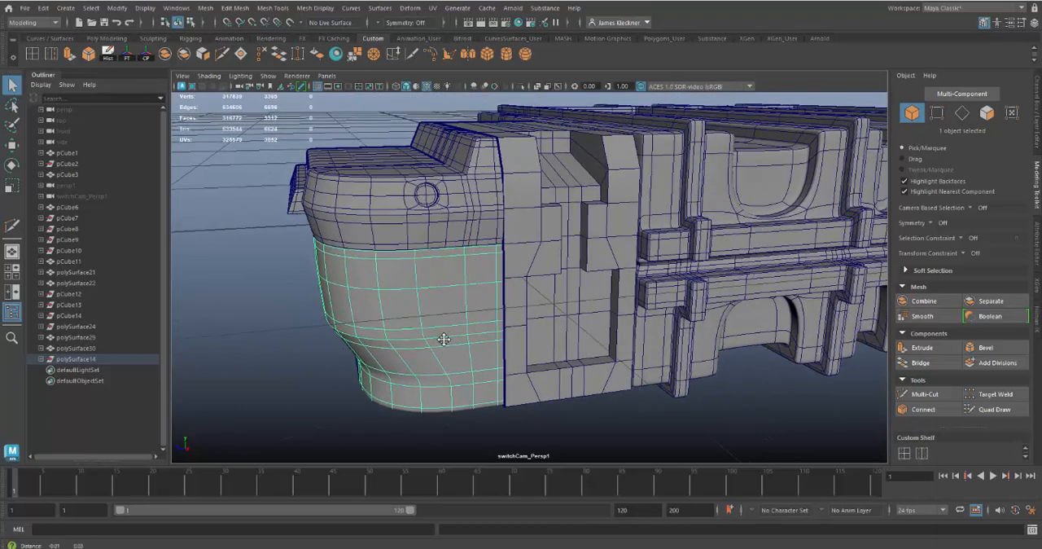
alt+right_drag(464, 331, 465, 365)
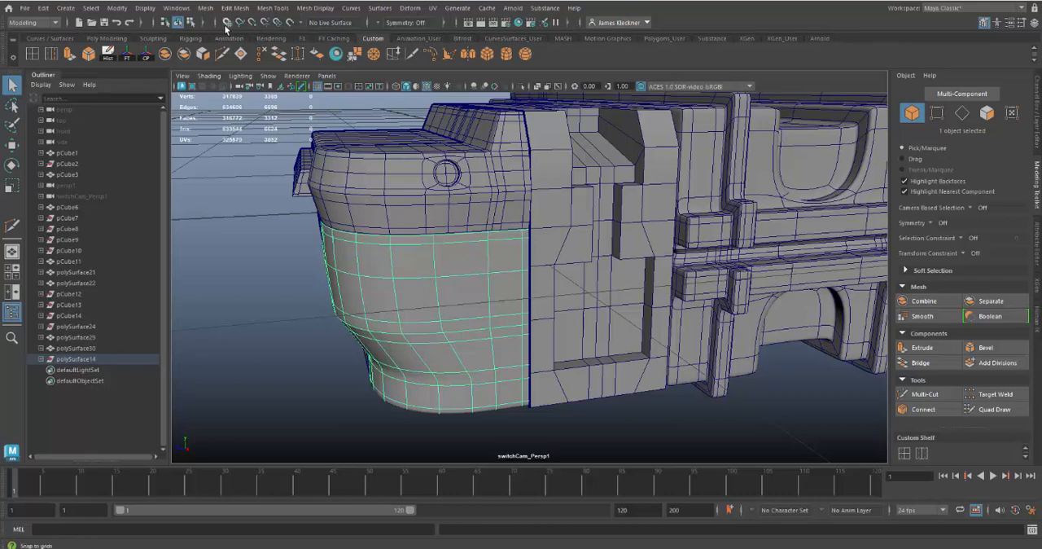
Make the selected curved corner panel a live surface and activate the Quad Draw tool.
click(290, 24)
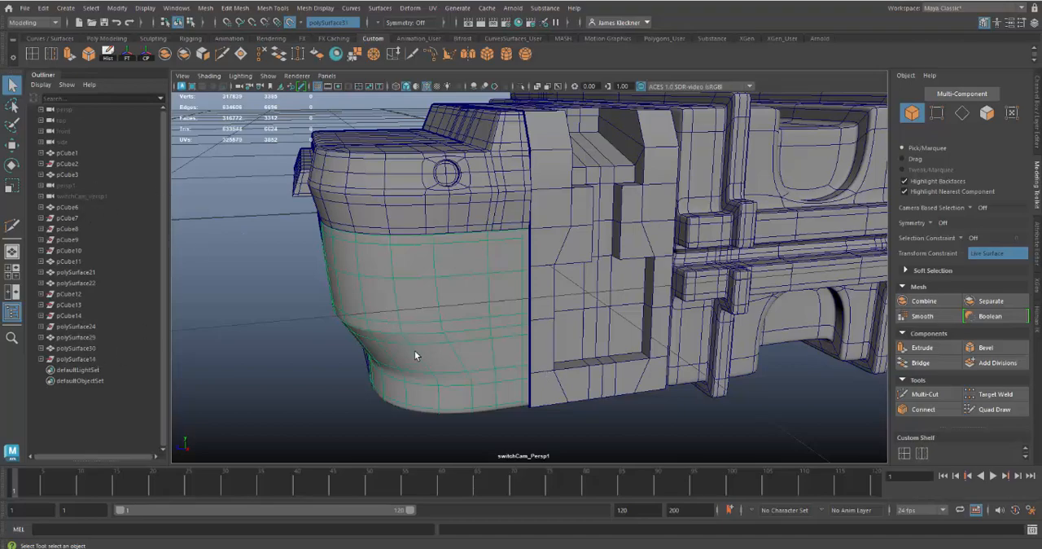
alt+drag(414, 355, 509, 366)
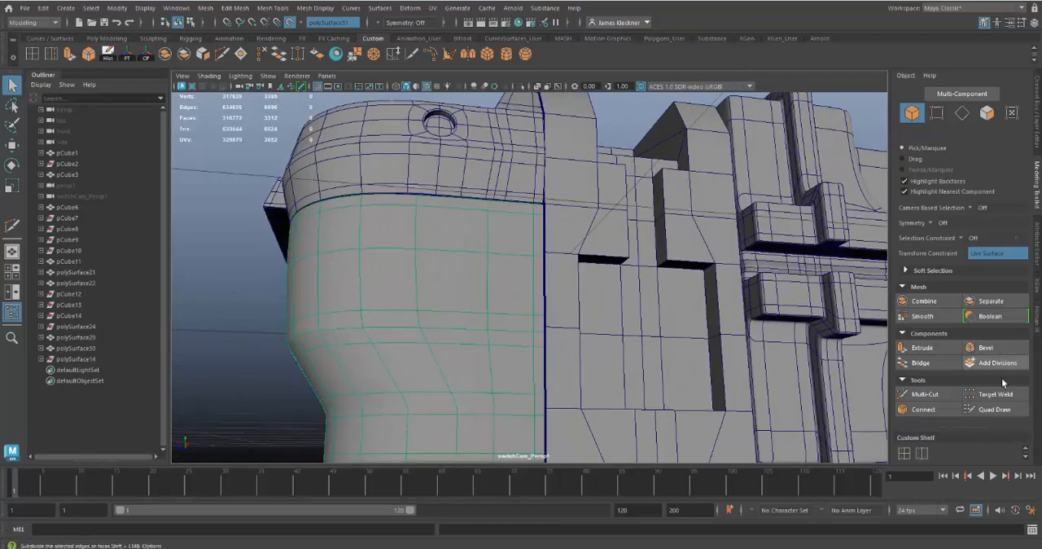
click(985, 22)
click(985, 23)
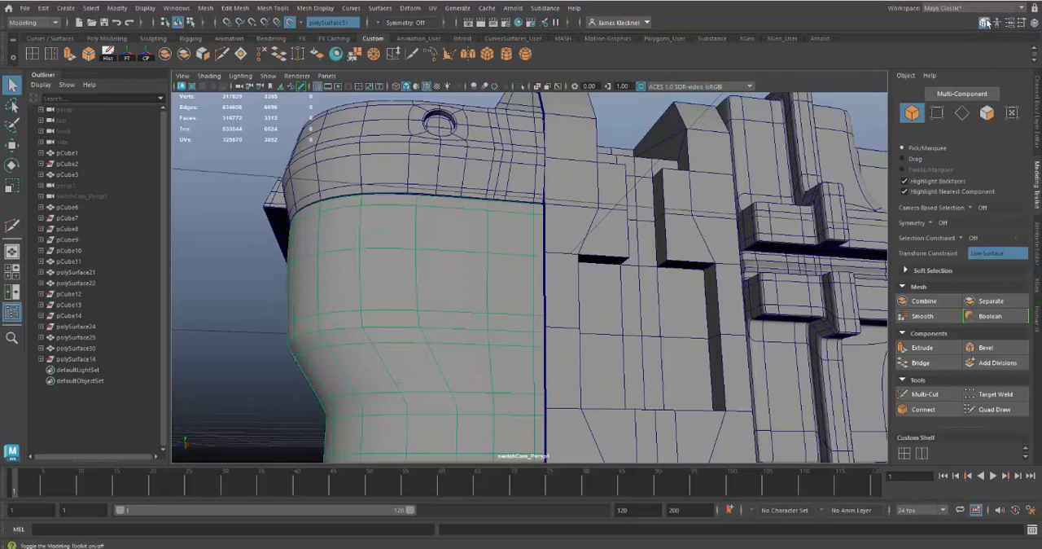
click(1000, 410)
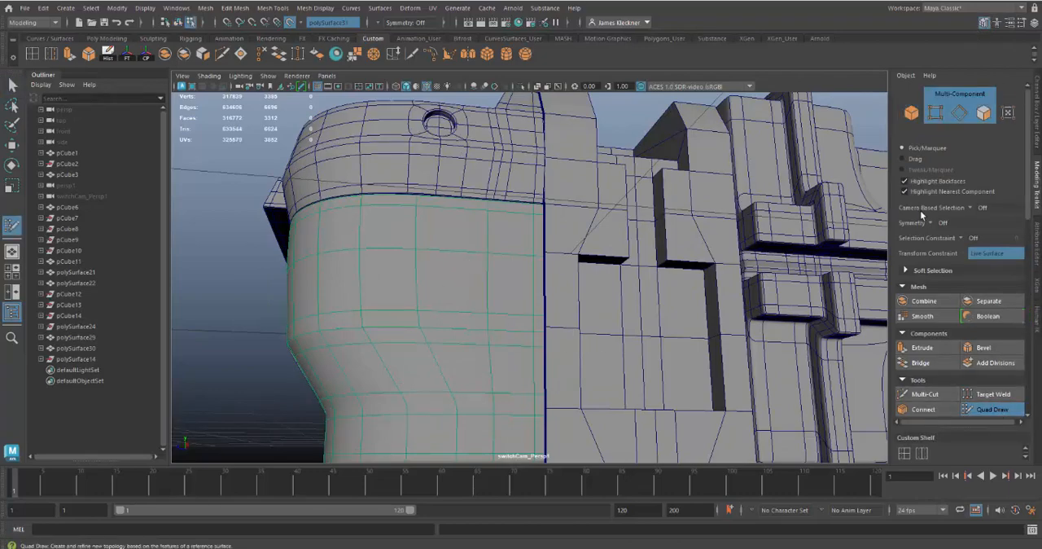
Review the Quad Draw options and the full keyboard and mouse shortcut reference.
scroll(995, 370, down, 8)
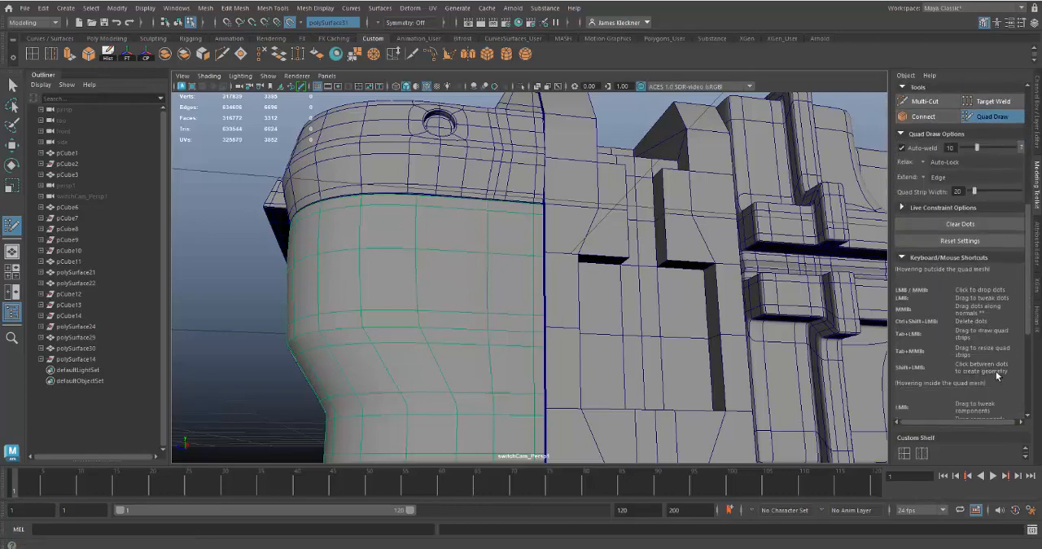
click(902, 258)
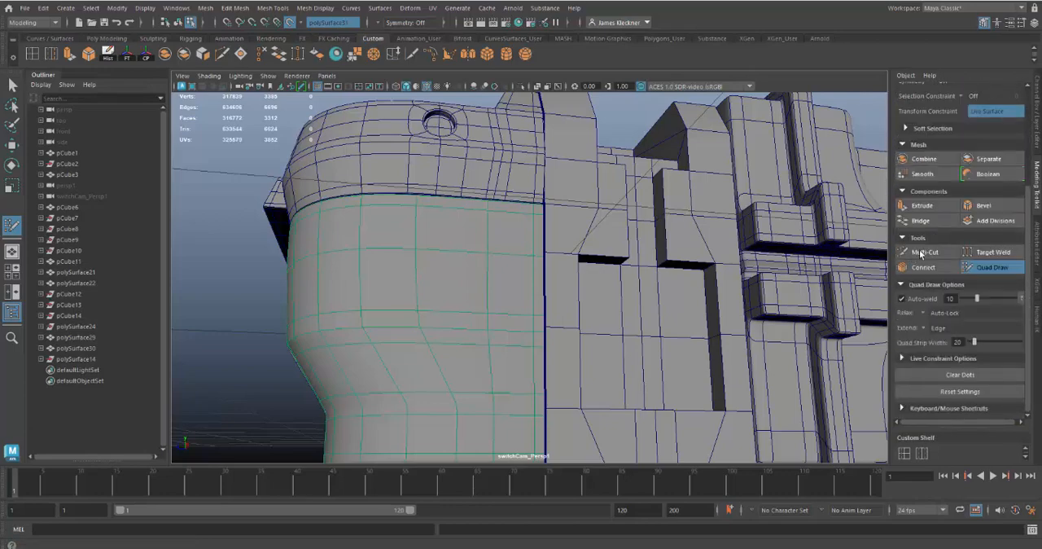
click(902, 409)
scroll(905, 383, down, 5)
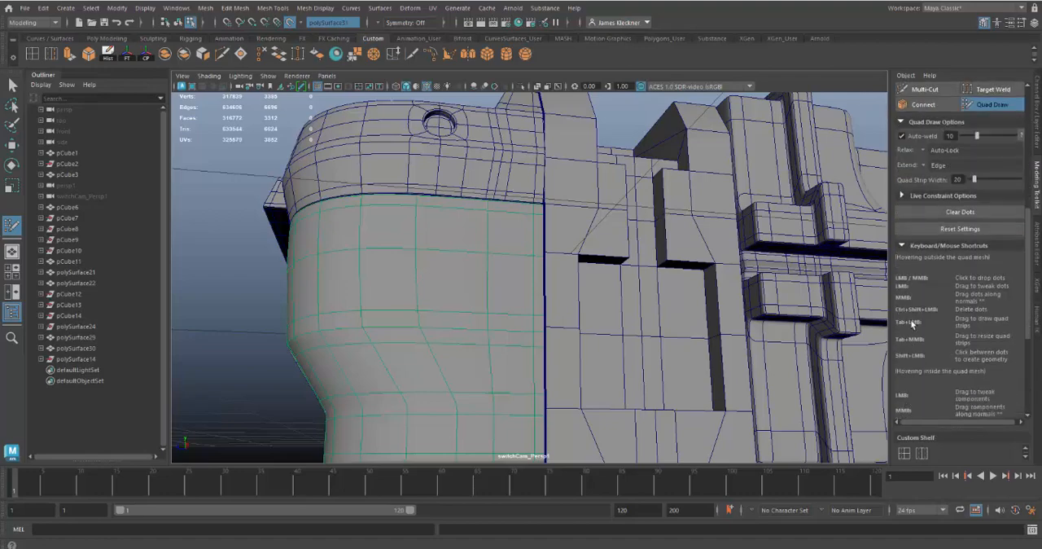
scroll(977, 305, down, 6)
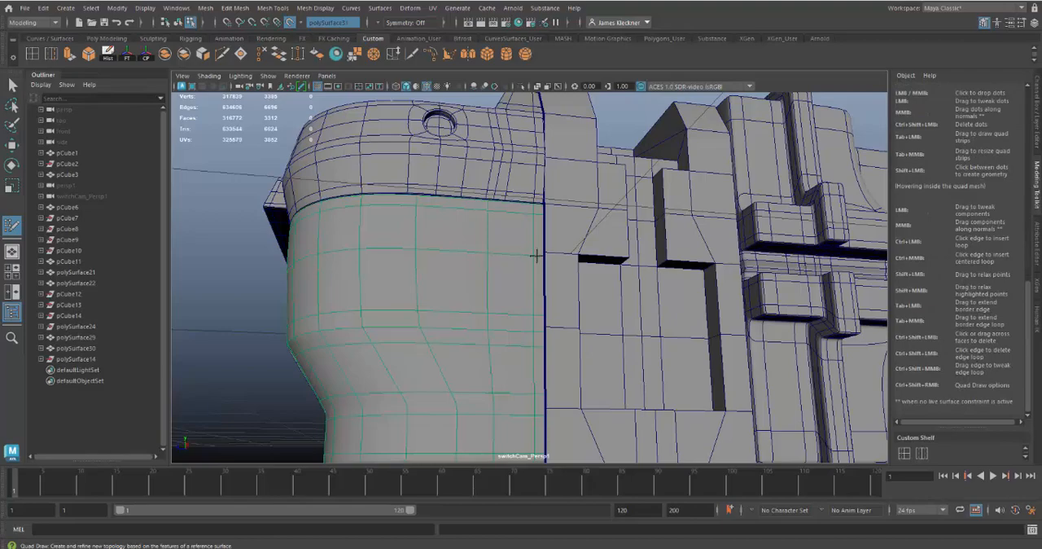
Place four Quad Draw dots near the live panel's side edge and fill them as a narrow diagonal quad.
alt+drag(536, 255, 540, 284)
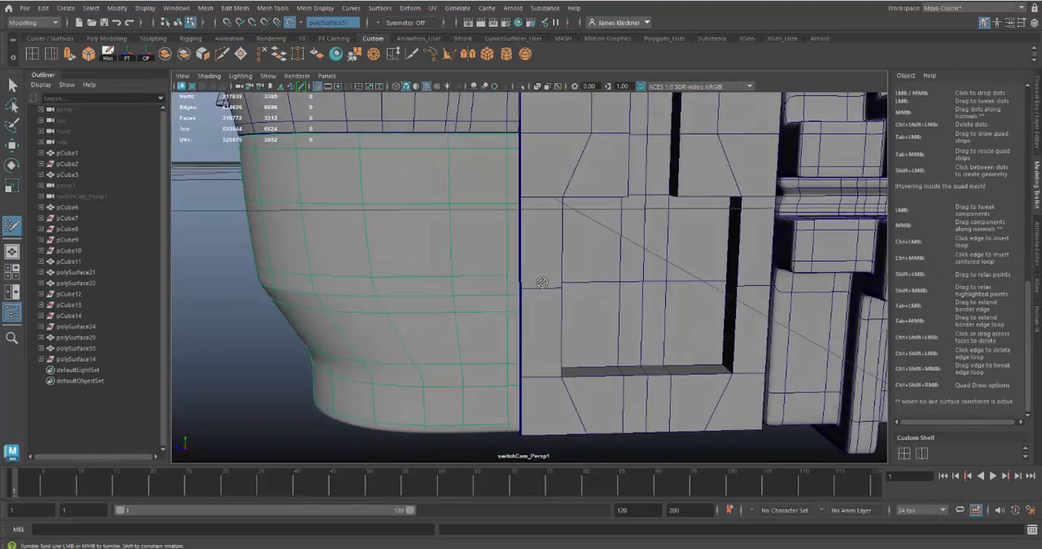
alt+middle_drag(541, 282, 570, 316)
alt+right_drag(561, 306, 566, 322)
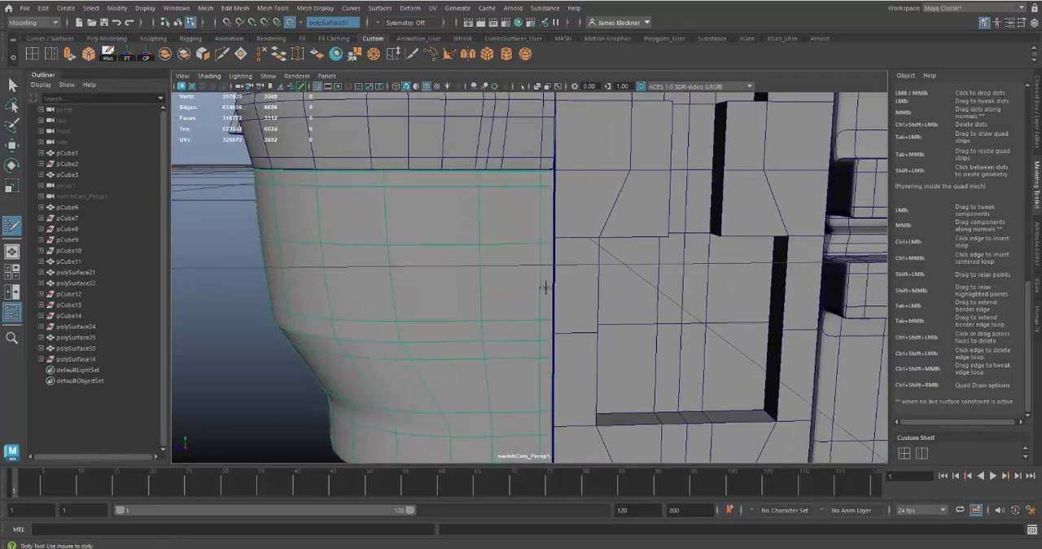
alt+drag(546, 287, 551, 286)
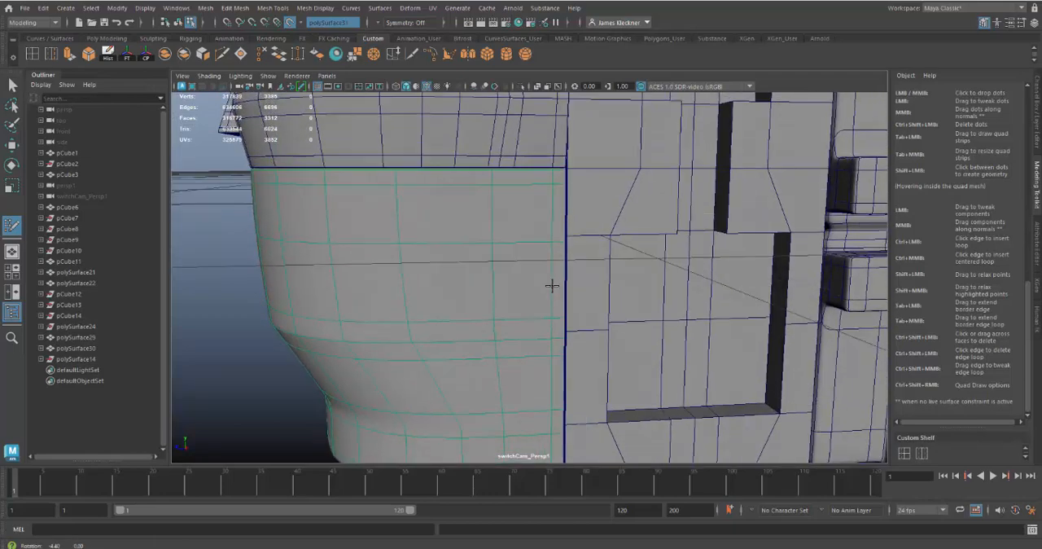
click(552, 241)
click(553, 255)
shift+click(526, 298)
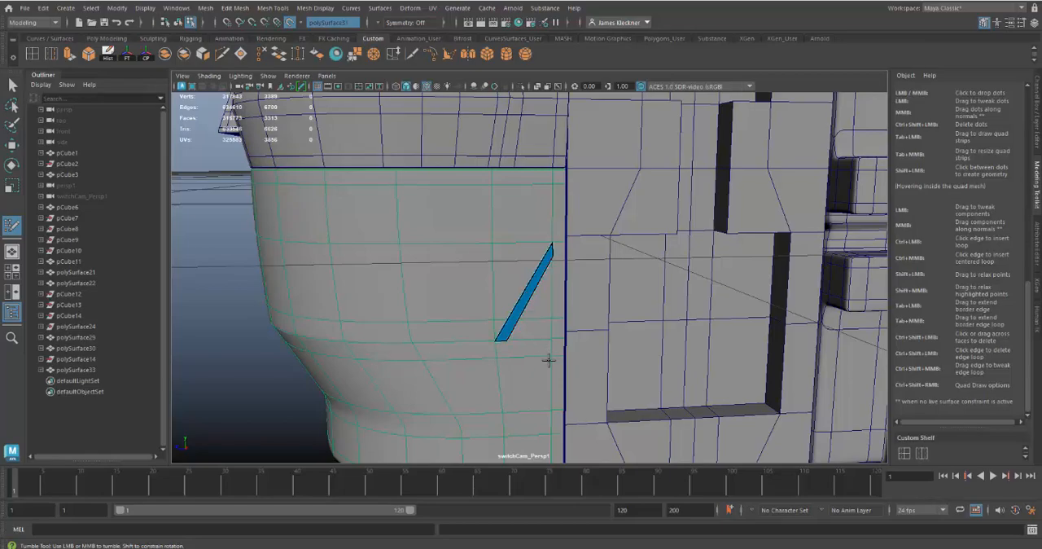
Insert an edge loop near the diagonal strip's lower end and extend its side edge horizontally to the panel's next vertical edge line.
alt+drag(551, 349, 539, 327)
alt+right_drag(540, 328, 572, 379)
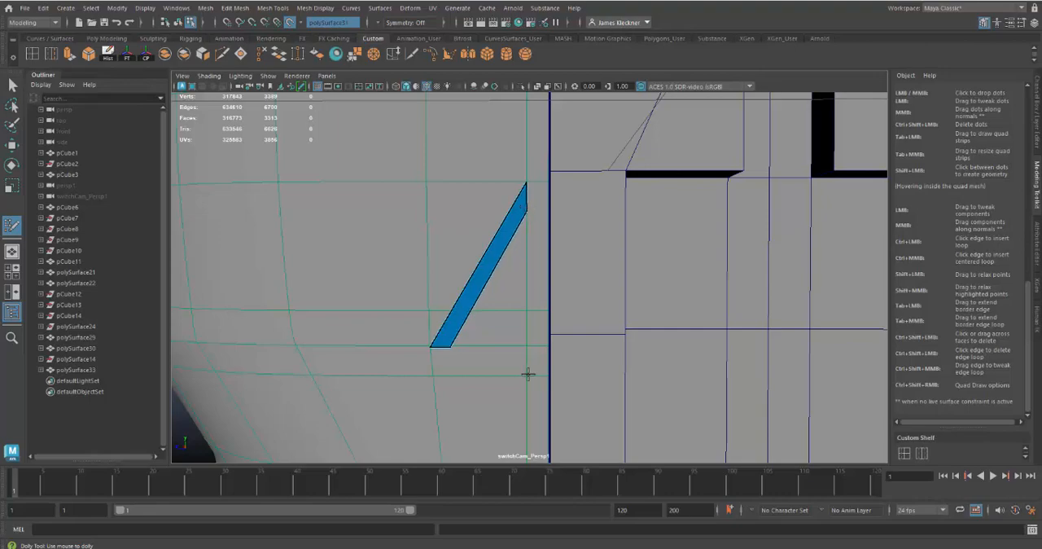
scroll(498, 347, down, 5)
alt+drag(473, 336, 489, 348)
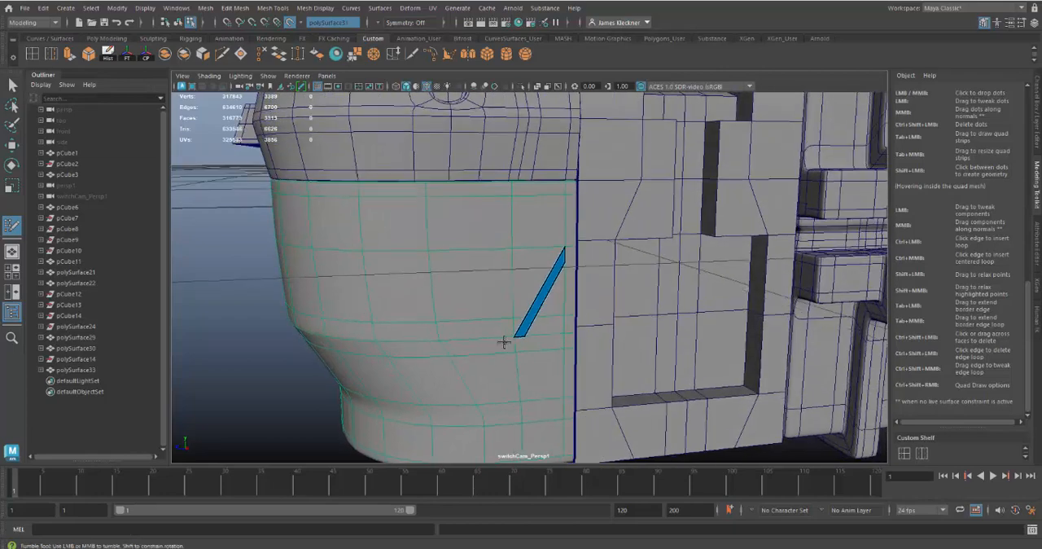
alt+right_drag(499, 342, 566, 374)
alt+drag(566, 373, 555, 343)
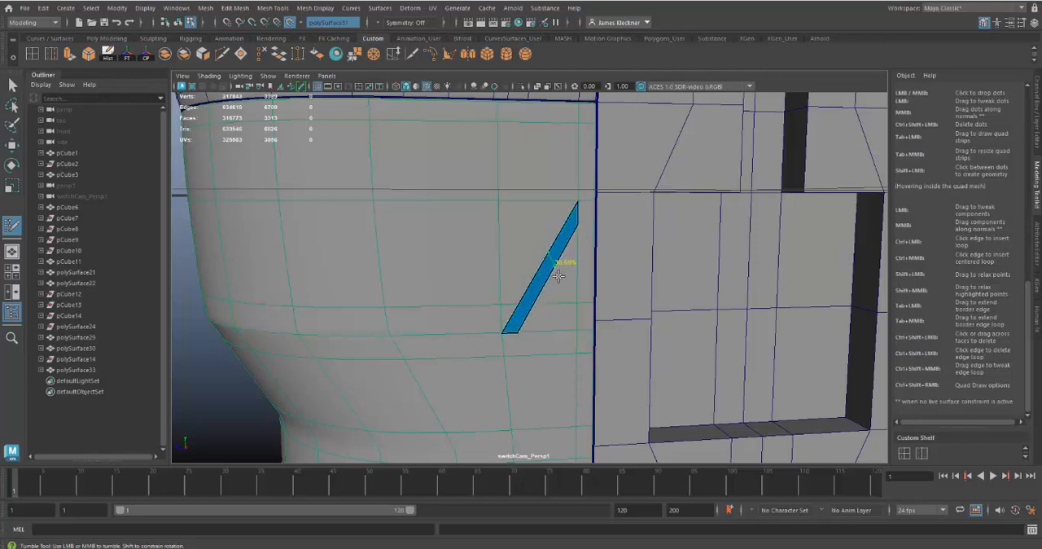
ctrl+click(522, 317)
drag(505, 324, 386, 318)
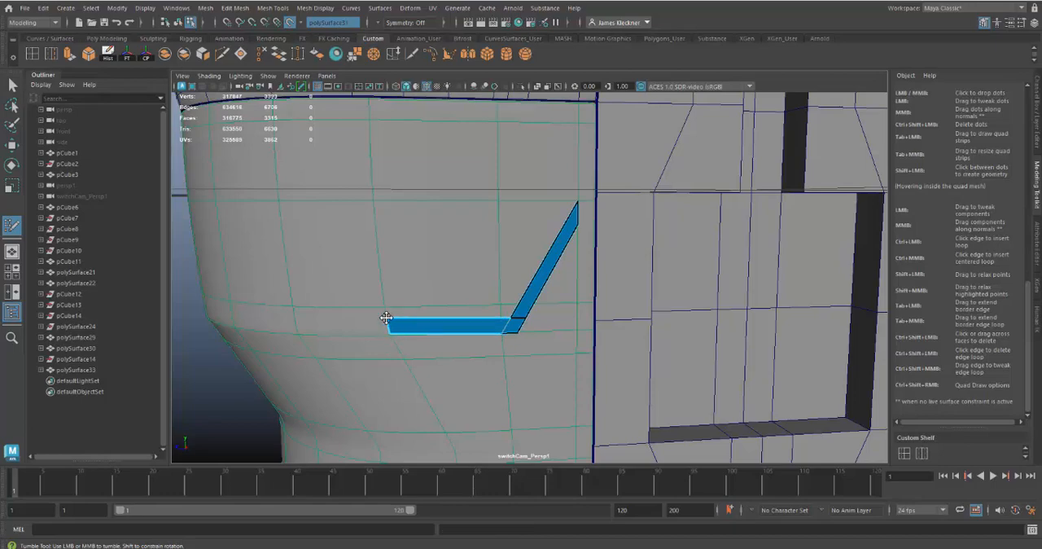
Examine how the extended horizontal strip lies on the curved live surface from several angles.
alt+drag(479, 363, 599, 394)
alt+right_drag(590, 326, 642, 370)
alt+middle_drag(642, 369, 644, 370)
alt+drag(644, 370, 688, 333)
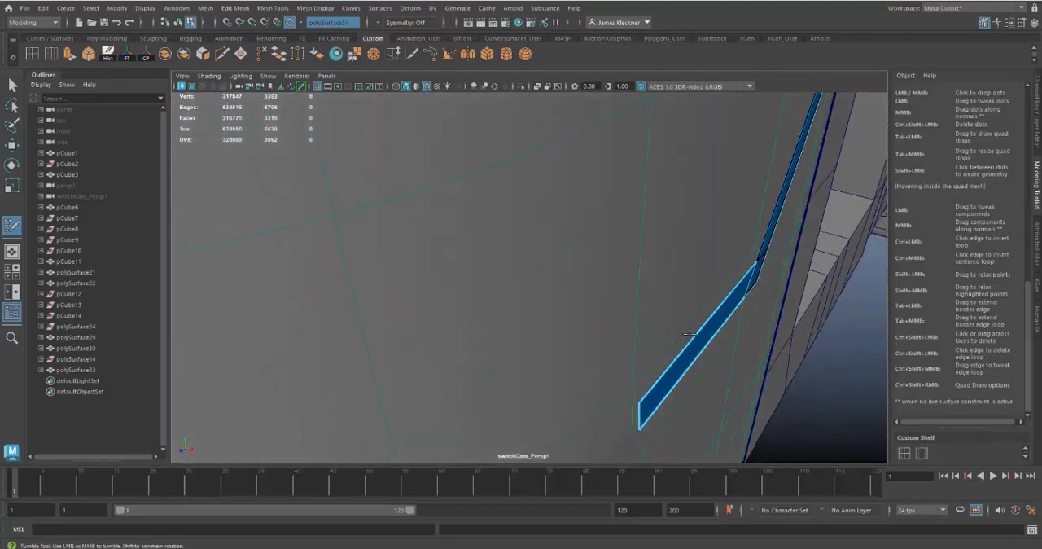
alt+drag(705, 382, 660, 374)
alt+right_drag(660, 375, 491, 298)
alt+drag(491, 298, 467, 266)
alt+drag(481, 303, 515, 281)
alt+middle_drag(541, 277, 543, 329)
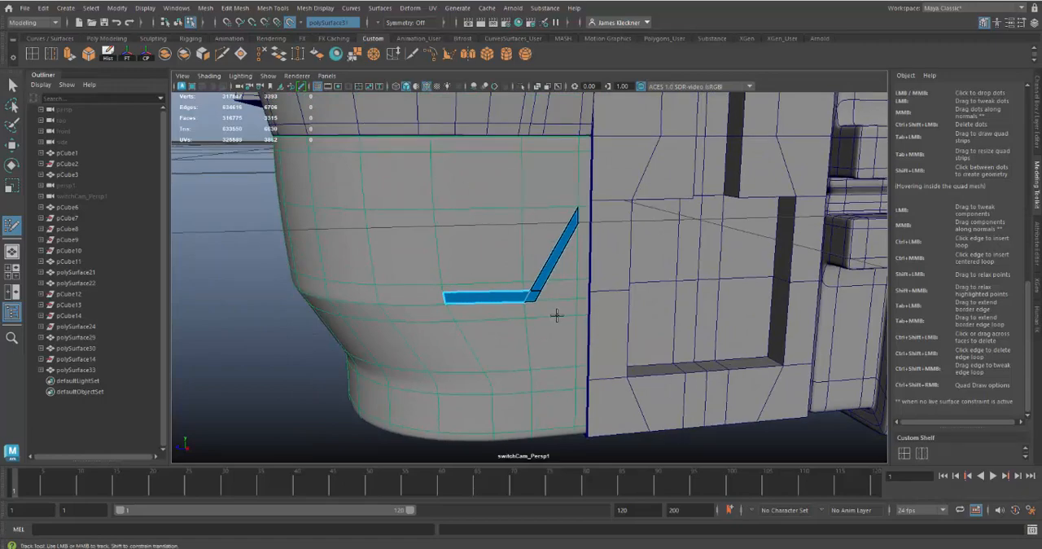
alt+drag(558, 309, 467, 308)
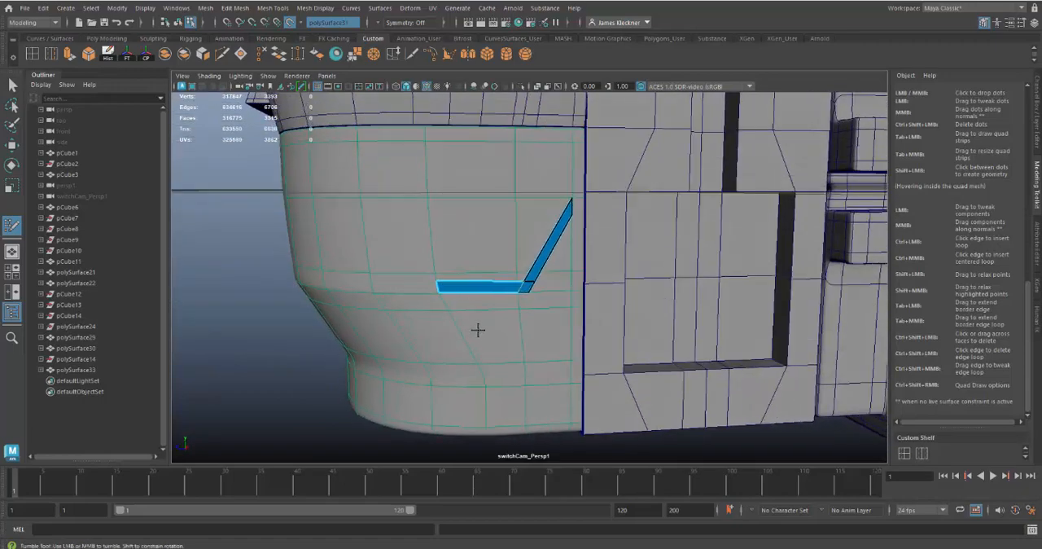
alt+right_drag(498, 344, 530, 399)
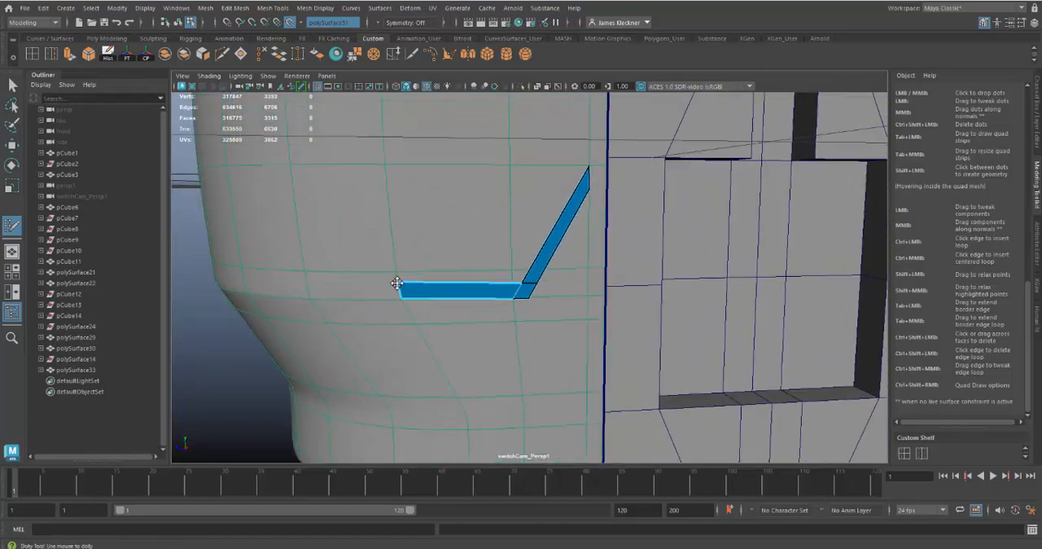
Extend a vertical strip up from a narrow quad at the horizontal strip's free end, and bend it at a middle edge loop.
alt+drag(513, 340, 530, 356)
alt+middle_drag(548, 349, 580, 344)
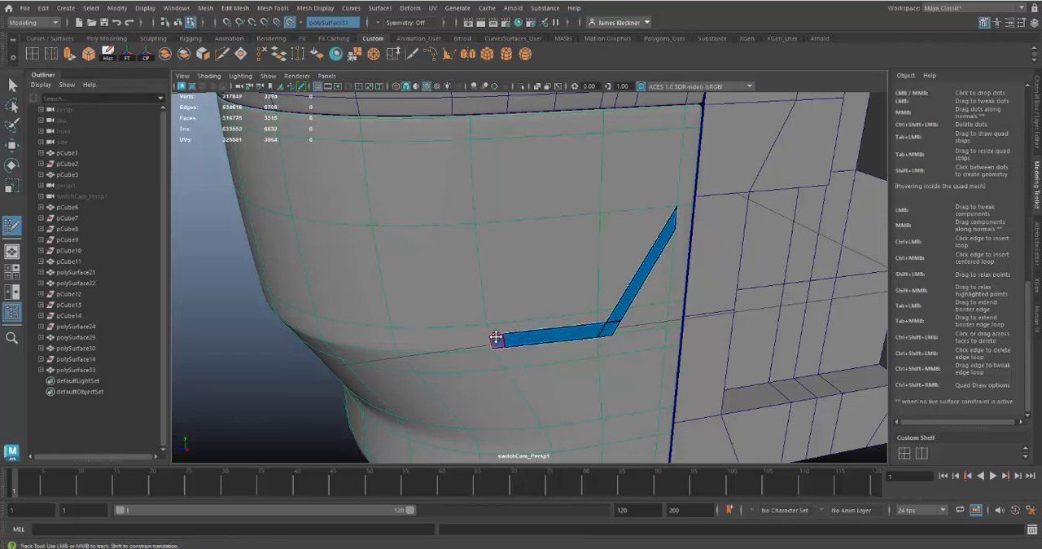
ctrl+click(497, 336)
drag(496, 335, 480, 142)
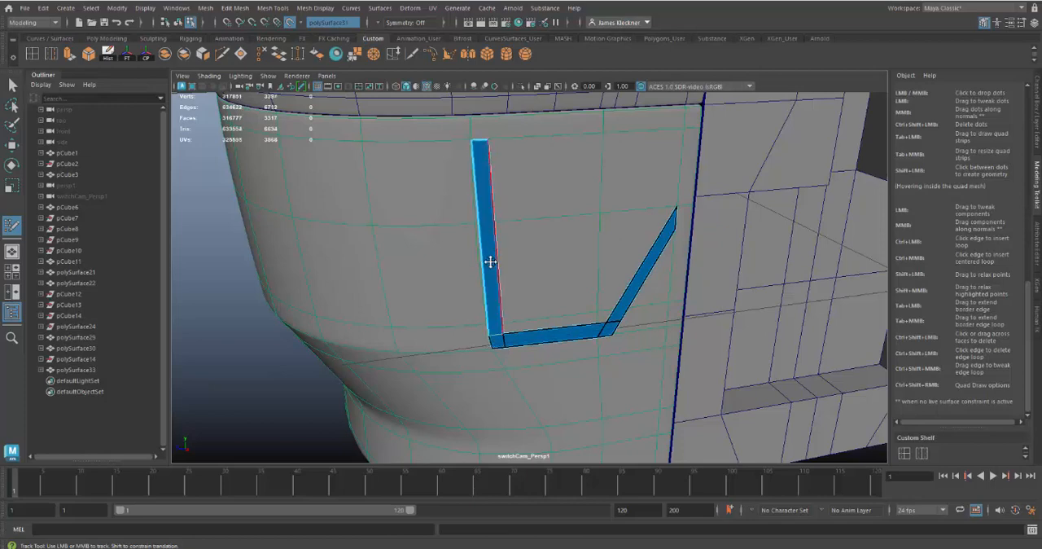
ctrl+click(486, 222)
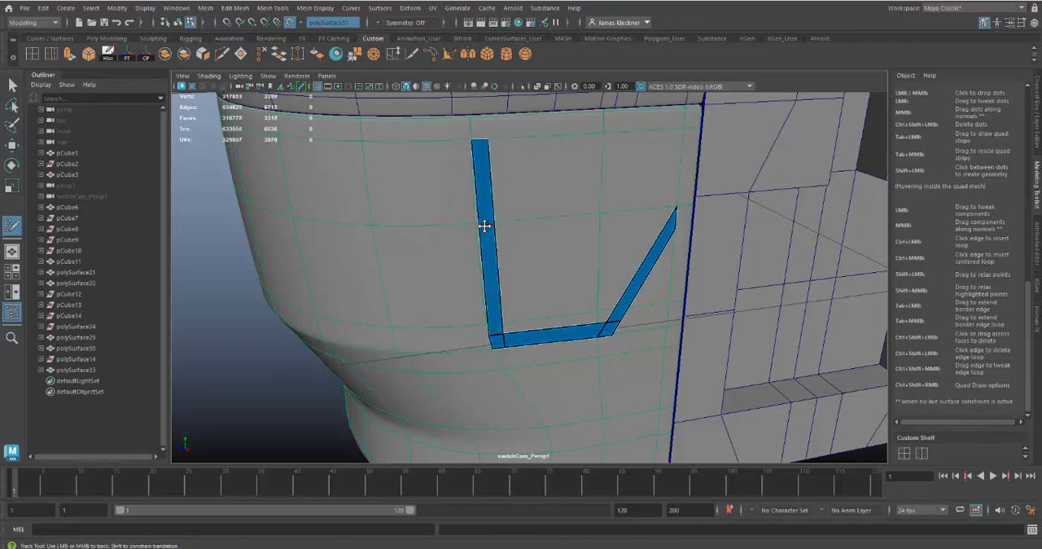
drag(477, 224, 490, 222)
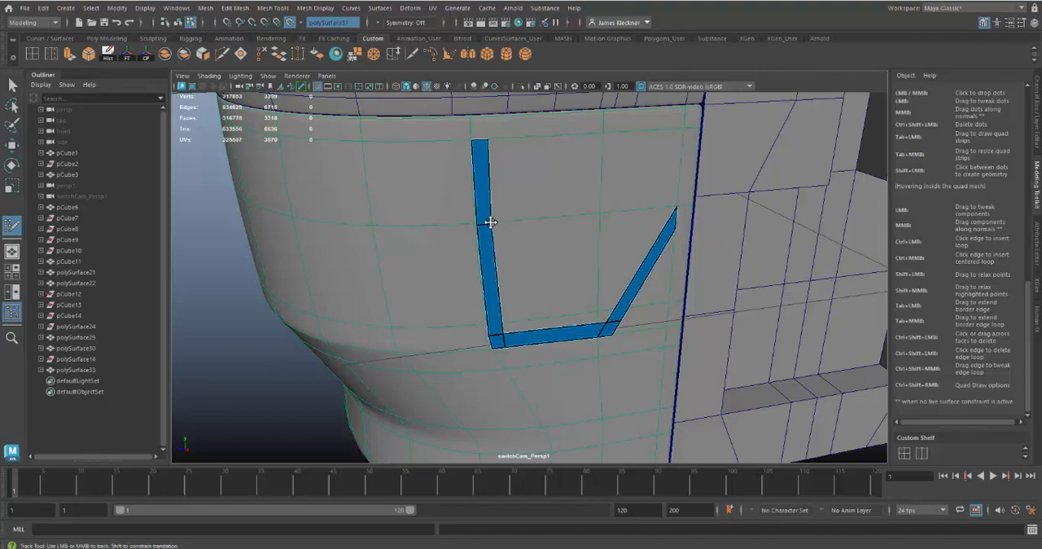
Insert an edge loop near the vertical strip's upper end and extend a horizontal strip across to above the diagonal strip.
mouse_move(528, 287)
alt+mouse_down()
mouse_move(586, 294)
mouse_move(510, 285)
mouse_move(502, 347)
mouse_move(472, 301)
alt+mouse_up()
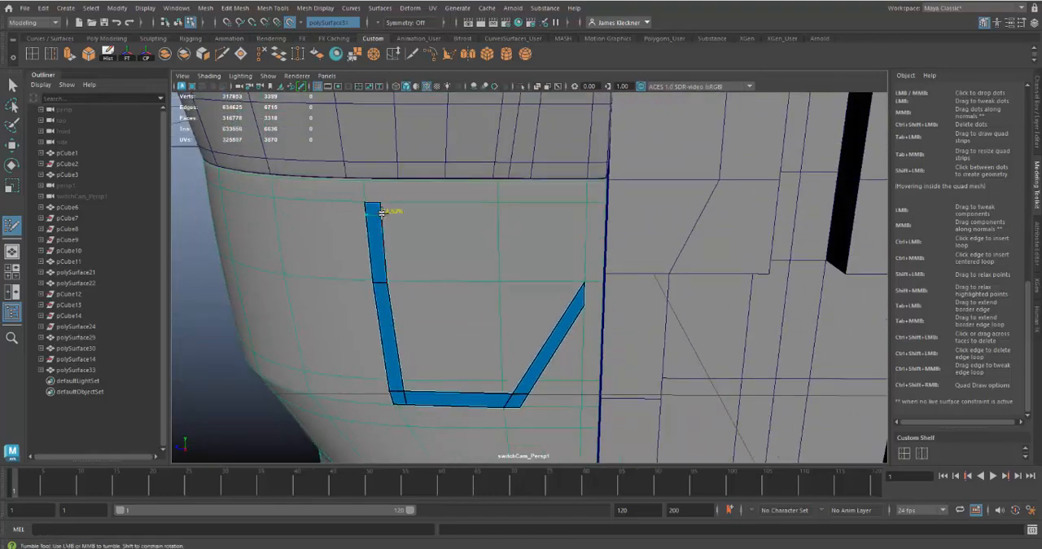
ctrl+click(382, 212)
drag(380, 208, 497, 210)
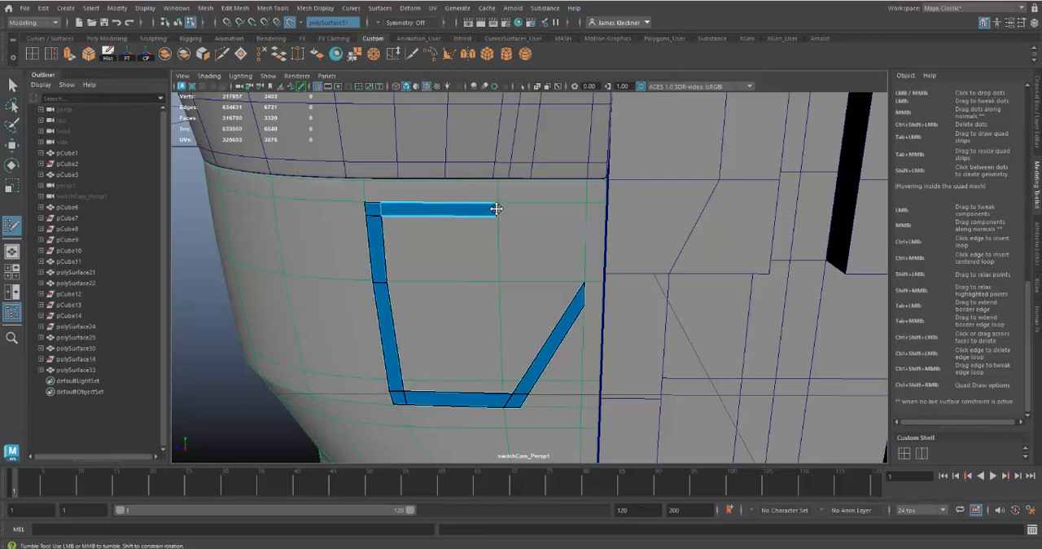
drag(521, 207, 585, 207)
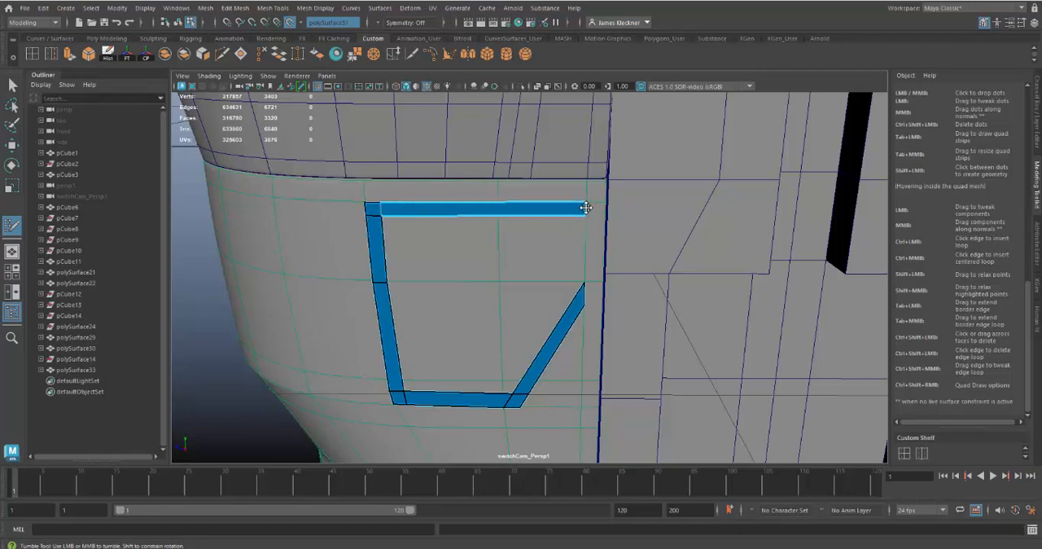
mouse_move(581, 302)
alt+mouse_down()
mouse_move(627, 314)
mouse_move(583, 306)
mouse_move(602, 298)
mouse_move(586, 306)
alt+mouse_up()
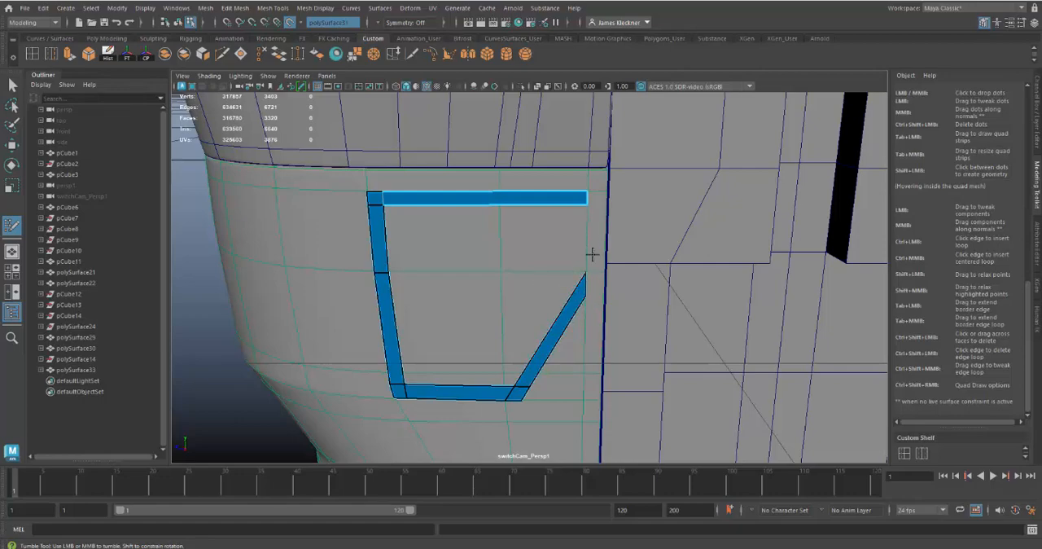
Place four dots below the top strip's free end and fill them with a narrow vertical quad above the diagonal strip.
alt+drag(597, 301, 544, 283)
alt+right_drag(544, 283, 551, 315)
alt+middle_drag(551, 315, 546, 336)
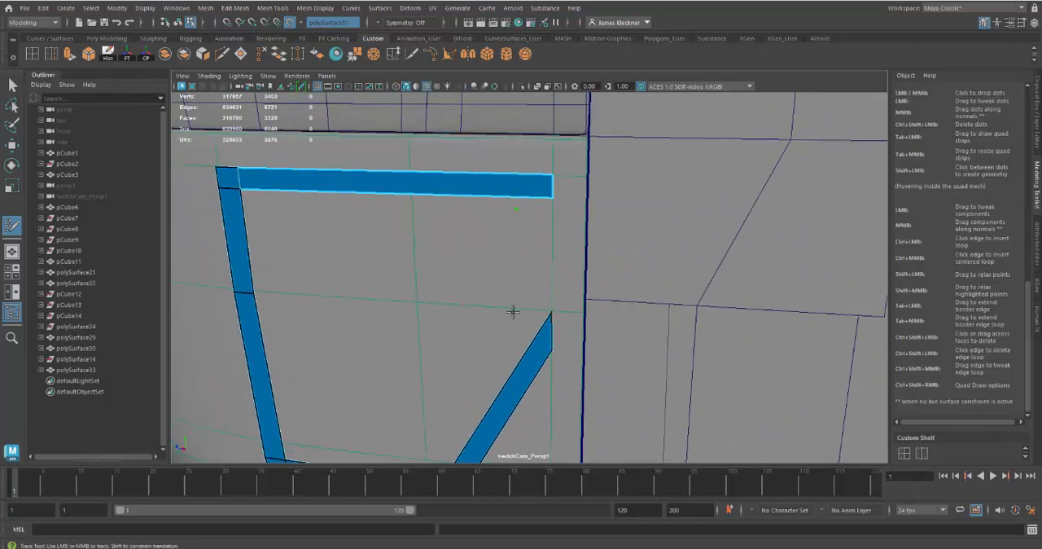
click(517, 339)
click(536, 319)
click(537, 210)
click(534, 325)
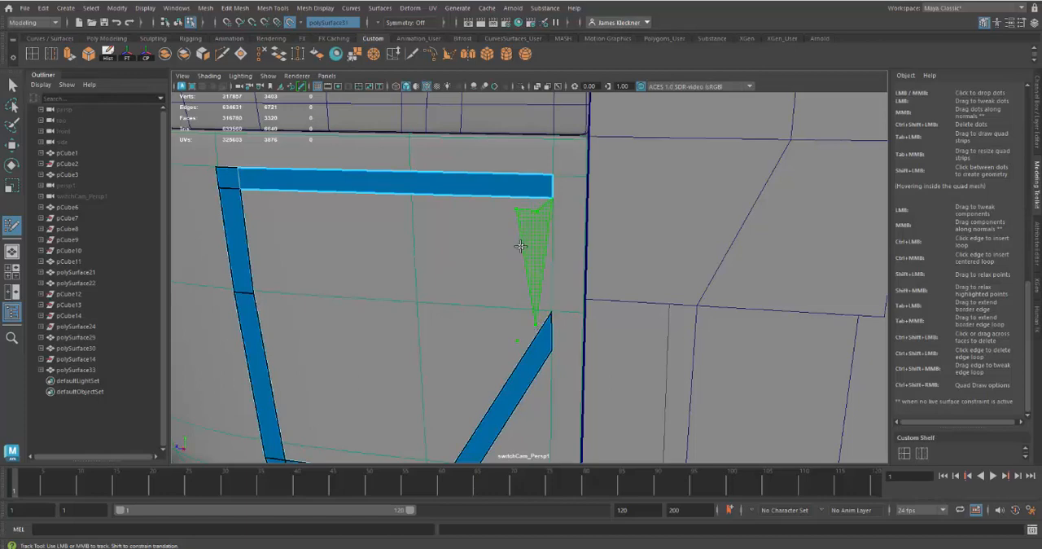
mouse_move(572, 268)
alt+mouse_down()
mouse_move(507, 263)
mouse_move(582, 272)
alt+mouse_up()
alt+middle_drag(581, 272, 565, 289)
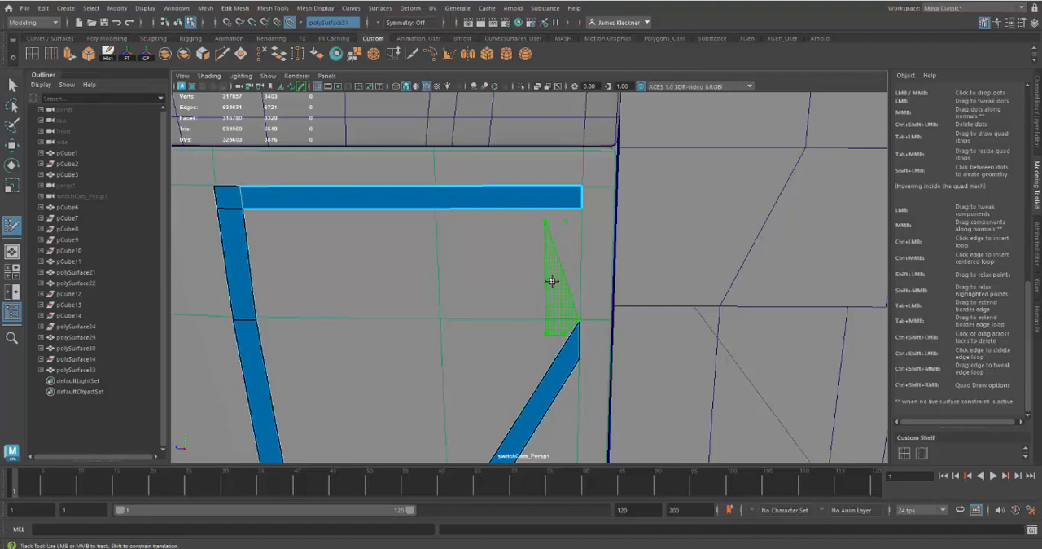
mouse_move(565, 355)
alt+mouse_down()
mouse_move(536, 352)
mouse_move(551, 349)
mouse_move(542, 293)
mouse_move(540, 328)
alt+mouse_up()
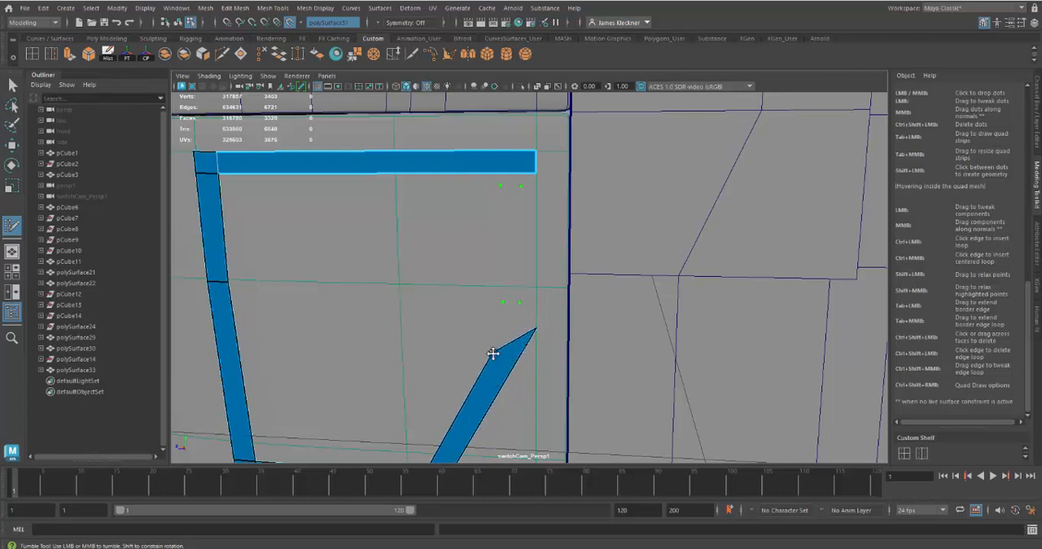
shift+click(511, 246)
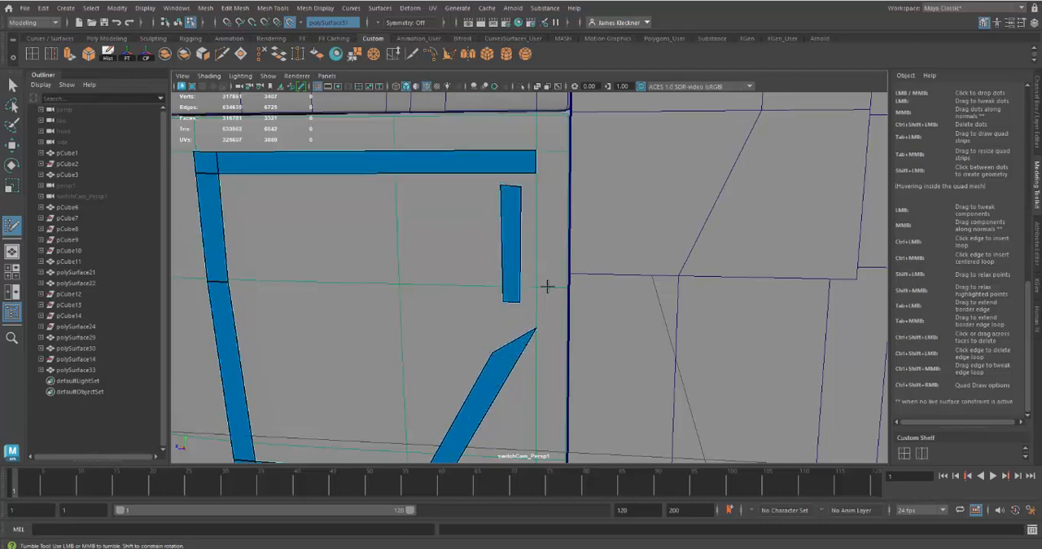
Move the diagonal strip's tip back to the panel's edge line and weld the vertical quad's corners to the top strip and the tip.
alt+drag(568, 303, 565, 301)
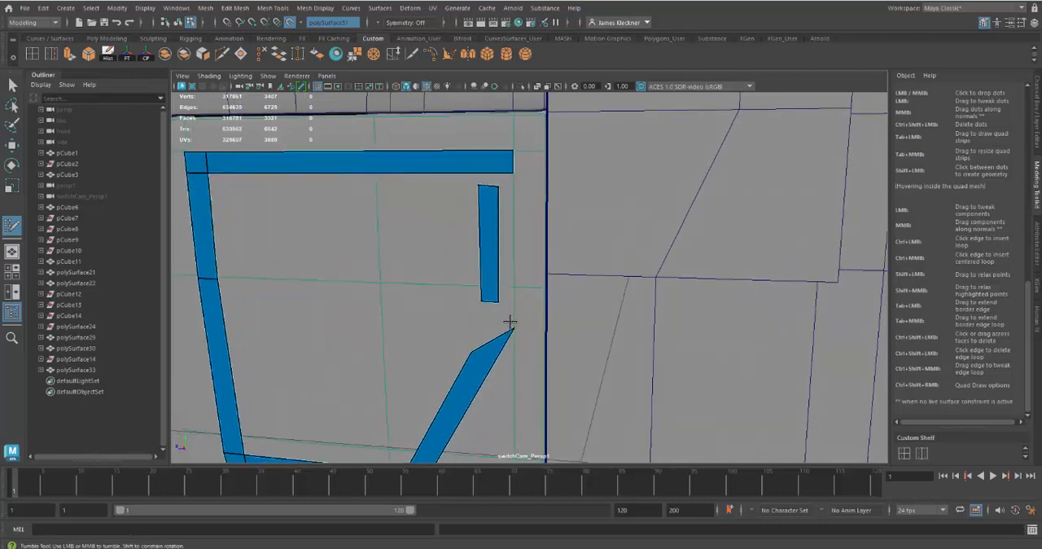
mouse_move(473, 350)
mouse_down()
mouse_move(488, 307)
mouse_move(512, 285)
mouse_up()
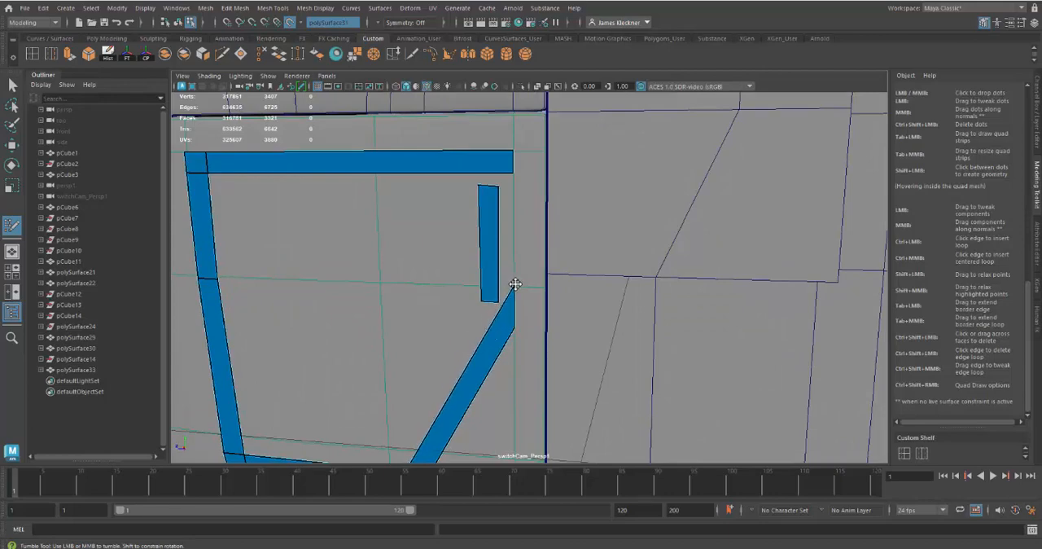
mouse_move(546, 333)
alt+right_down()
mouse_move(565, 377)
mouse_move(559, 367)
alt+right_up()
alt+middle_drag(559, 366, 565, 352)
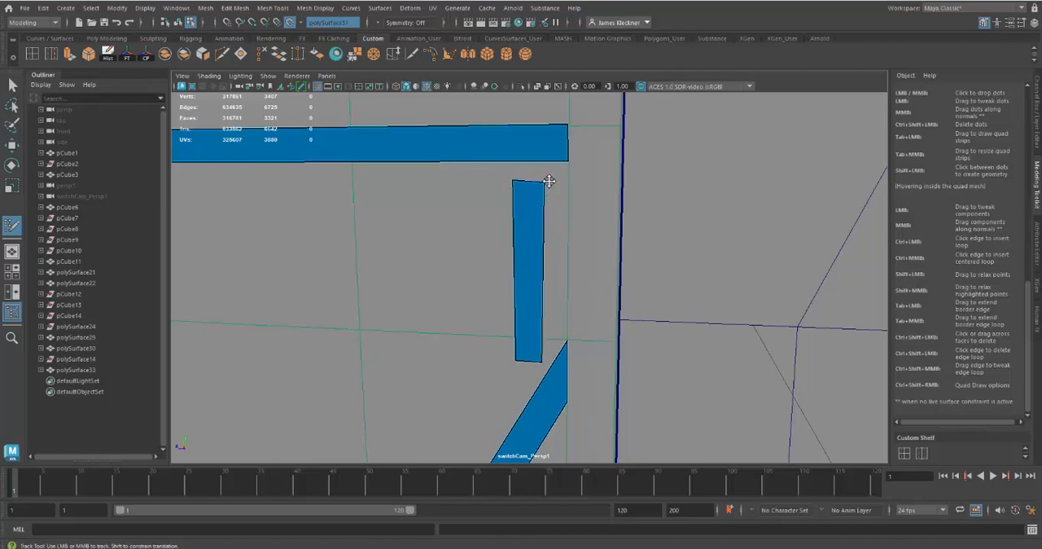
mouse_move(546, 183)
mouse_down()
mouse_move(568, 162)
mouse_move(524, 168)
mouse_move(539, 163)
mouse_up()
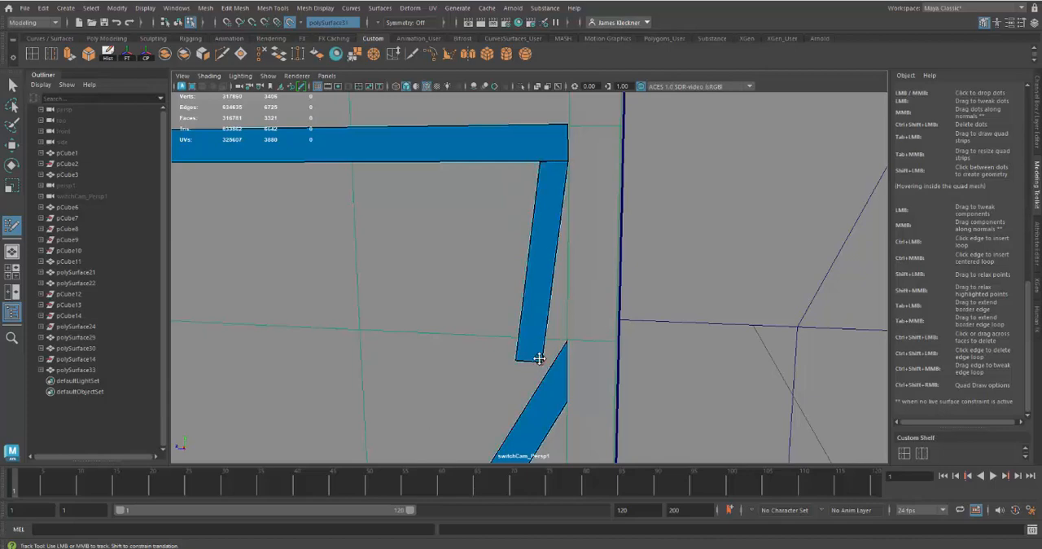
drag(546, 359, 570, 337)
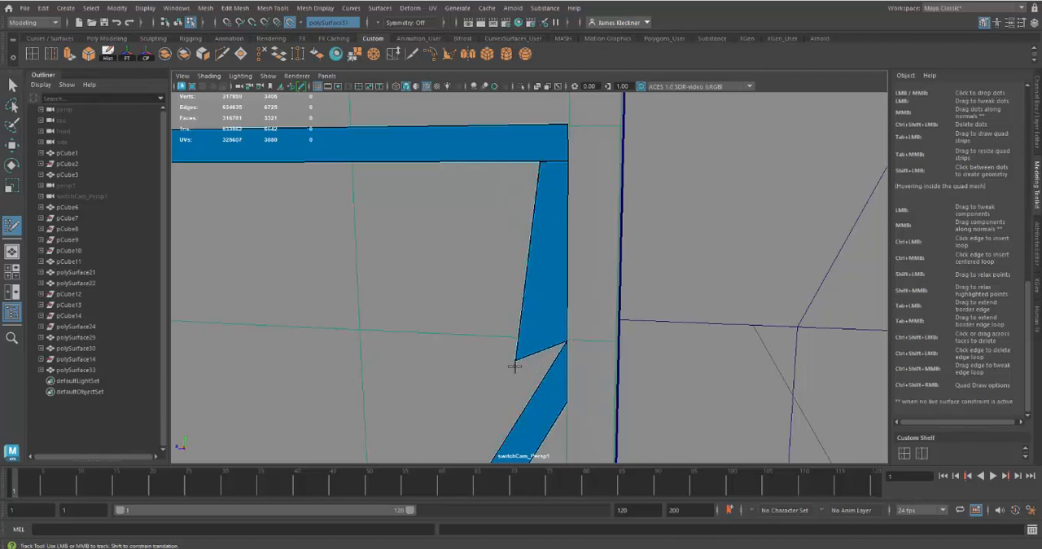
drag(518, 359, 541, 336)
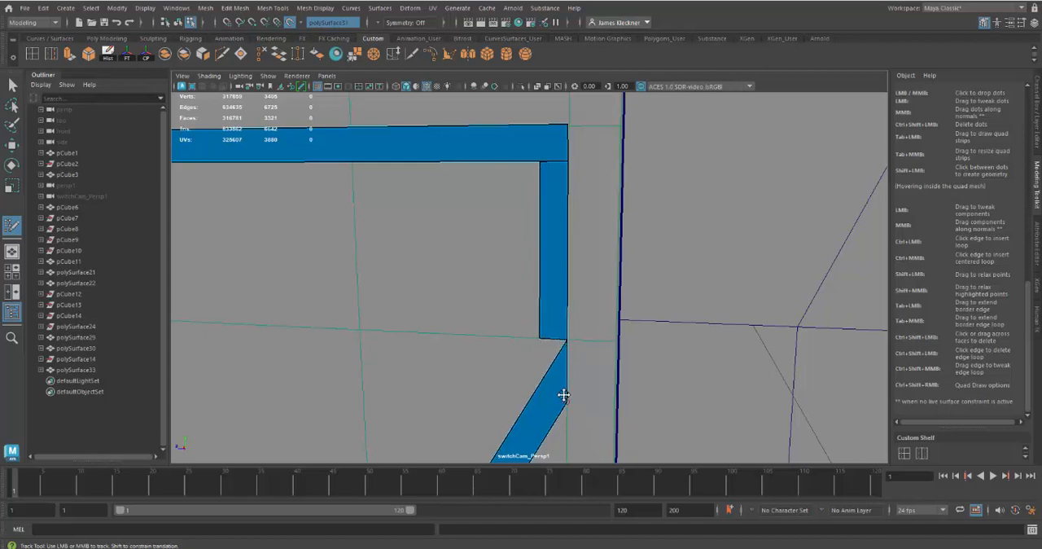
Remove the narrow vertical quad between the top strip and the diagonal strip.
alt+right_drag(565, 397, 659, 424)
scroll(592, 367, up, 5)
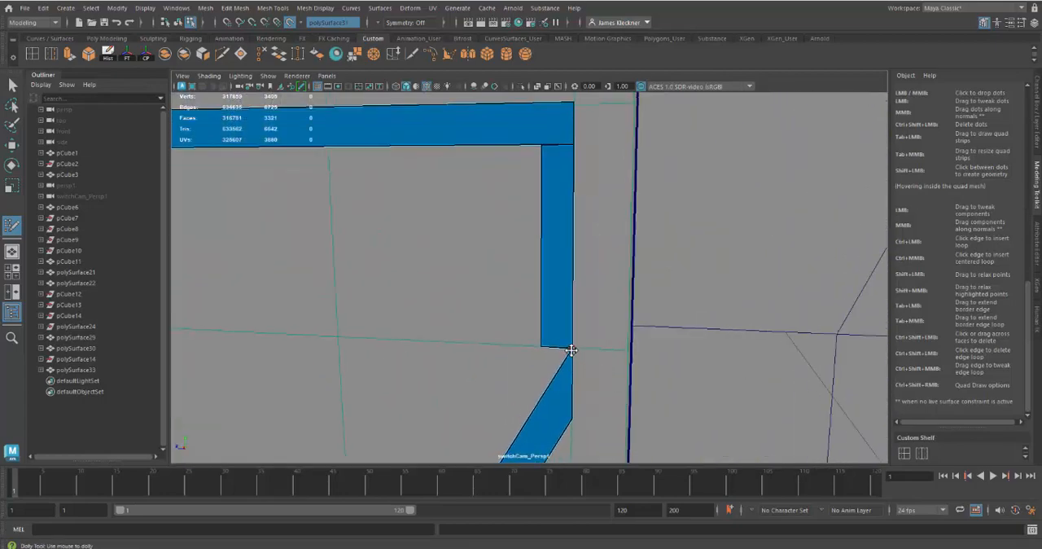
mouse_move(571, 350)
mouse_down()
mouse_move(549, 354)
mouse_move(571, 350)
mouse_up()
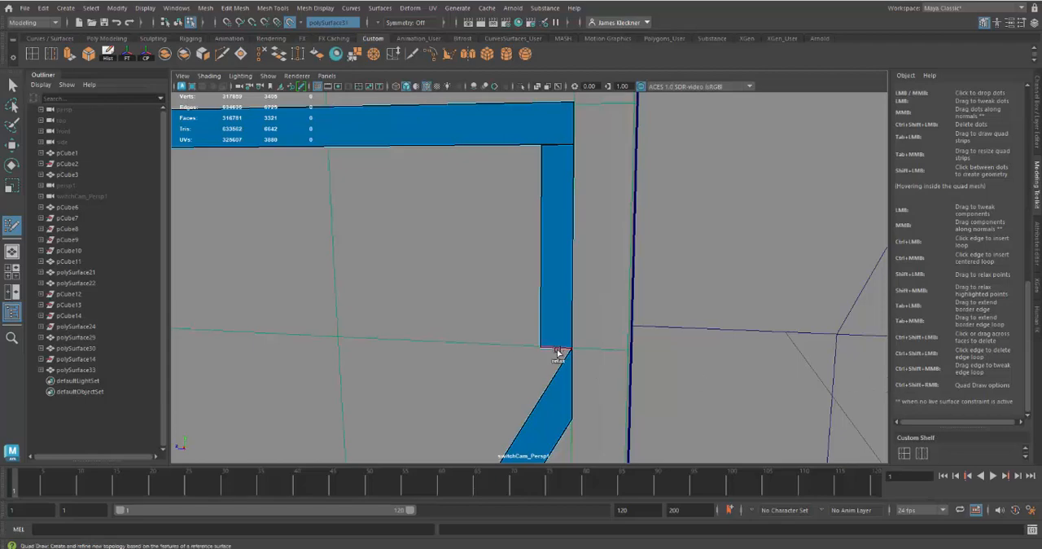
key(ctrl)
ctrl+shift+click(558, 343)
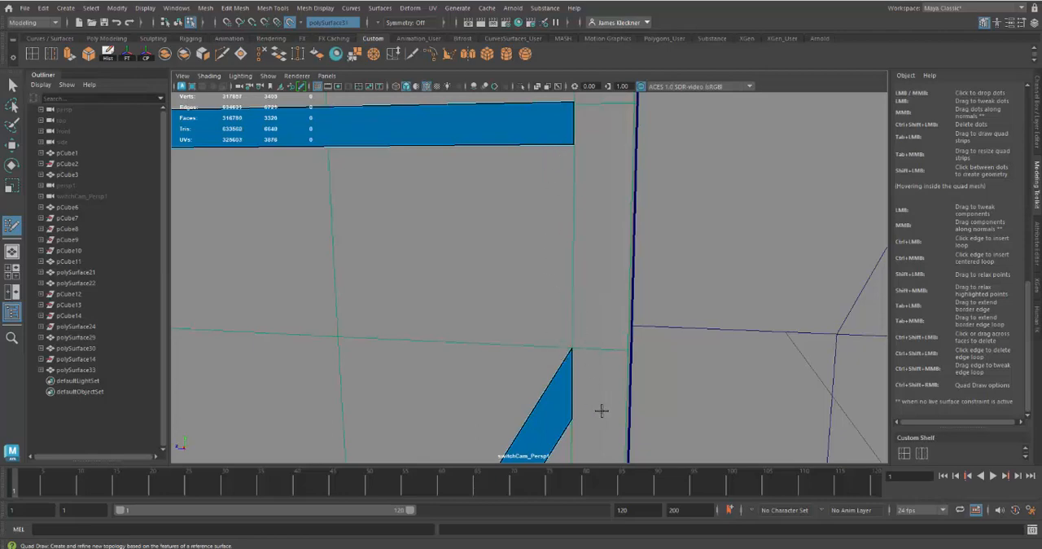
Move the diagonal strip's two upper end vertices so its end edge lies along the panel's horizontal edge line.
alt+right_drag(581, 344, 530, 288)
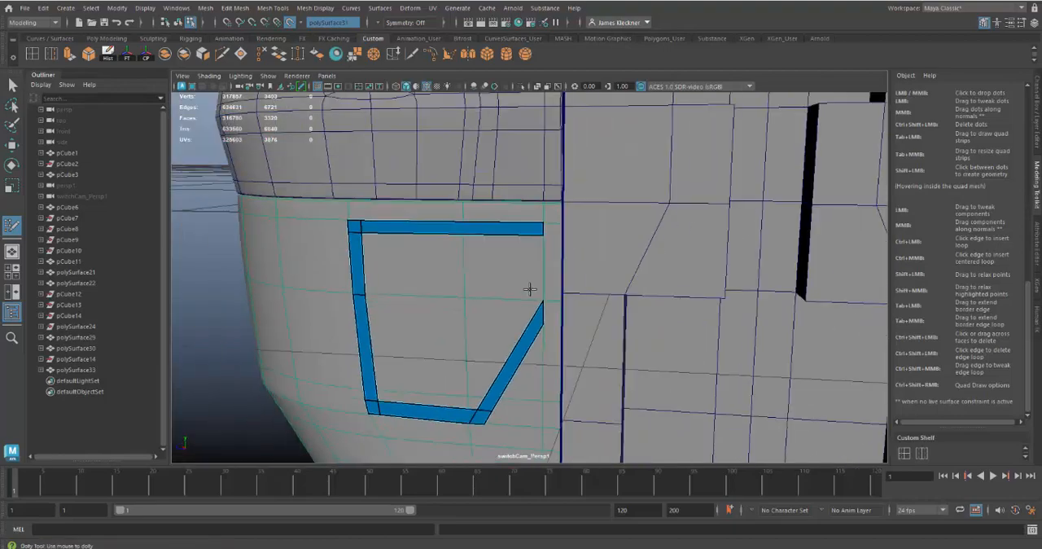
alt+drag(530, 294, 424, 370)
alt+right_drag(456, 366, 554, 354)
mouse_move(553, 354)
alt+mouse_down()
mouse_move(581, 317)
mouse_move(626, 316)
mouse_move(585, 298)
alt+mouse_up()
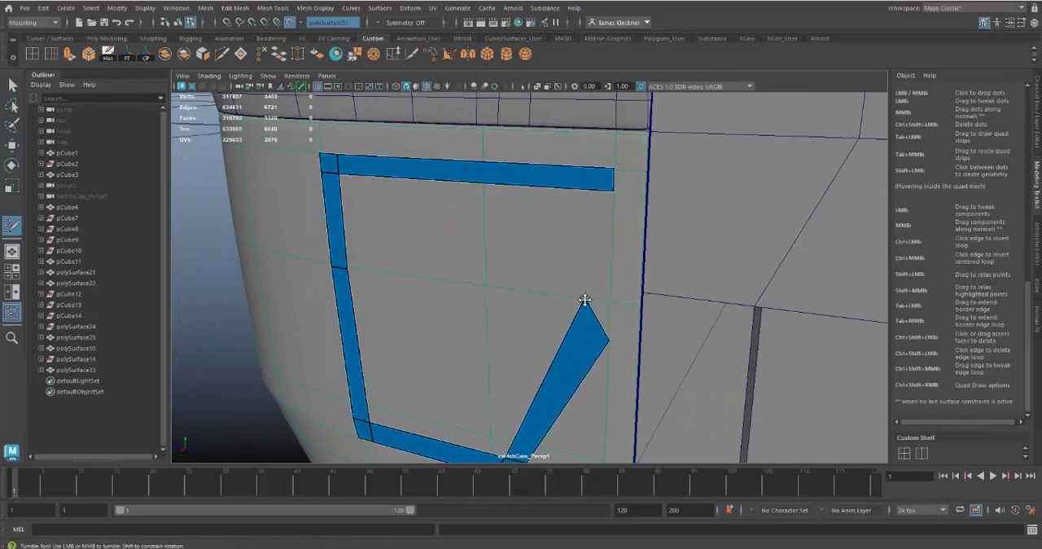
mouse_move(610, 342)
mouse_down()
mouse_move(607, 304)
mouse_move(658, 305)
mouse_move(645, 311)
mouse_move(626, 277)
mouse_up()
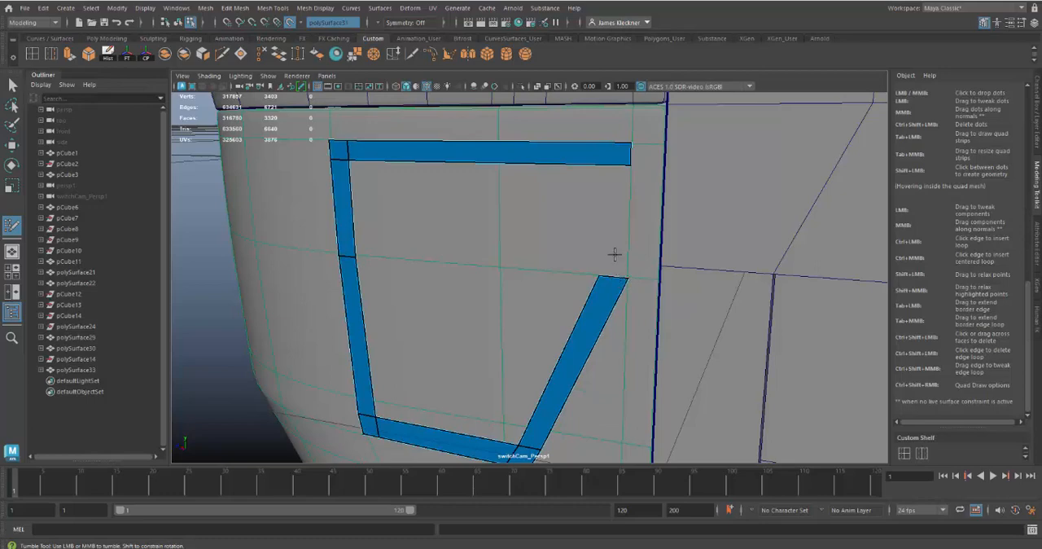
Insert an edge loop near the top strip's free end and extend its lower edge down to the diagonal strip, closing the outline.
ctrl+click(603, 149)
drag(615, 164, 612, 287)
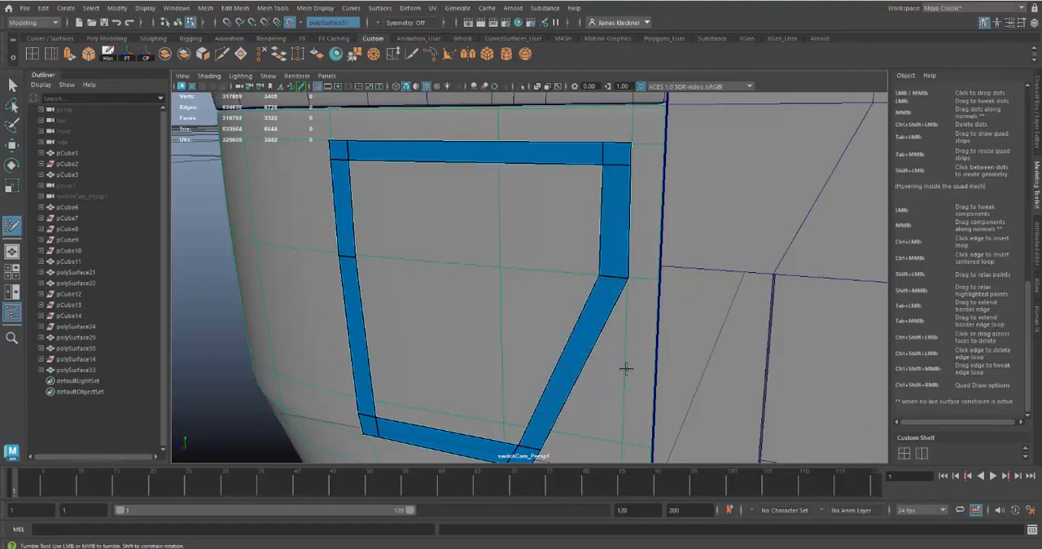
Examine the closed trim outline on the curved live surface from several angles.
alt+right_drag(613, 366, 574, 317)
alt+drag(571, 323, 556, 379)
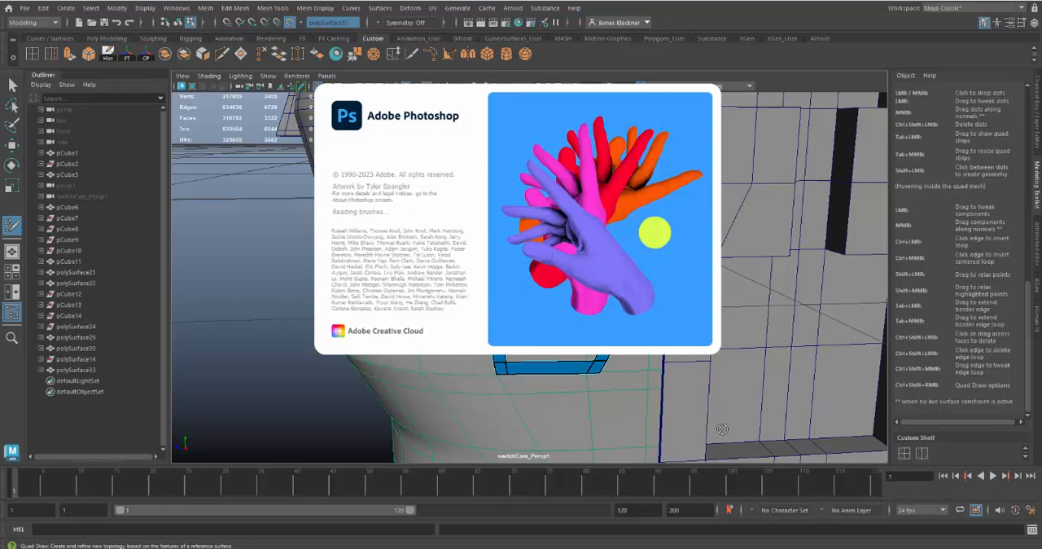
alt+drag(814, 363, 787, 357)
alt+drag(588, 391, 610, 333)
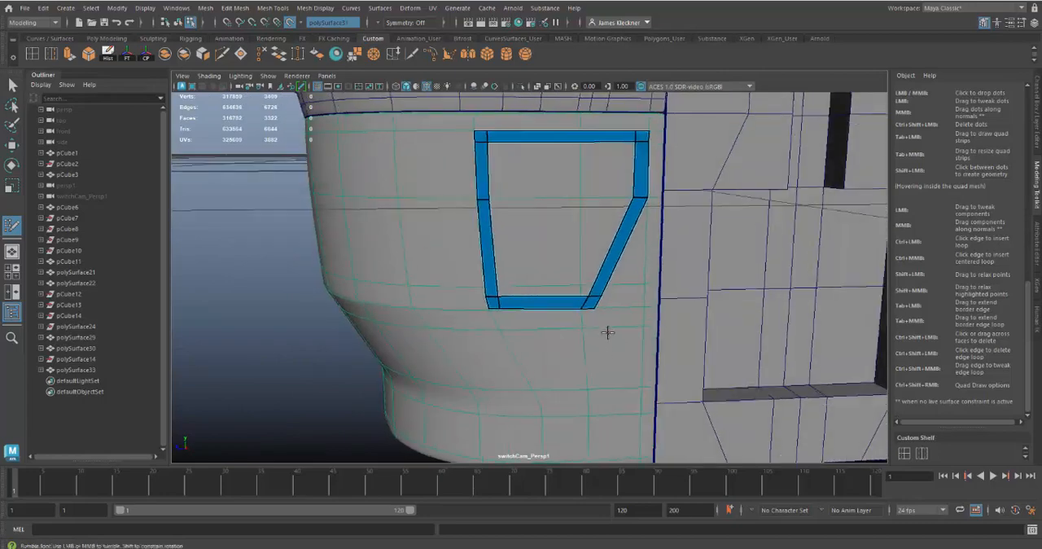
alt+right_drag(610, 333, 640, 377)
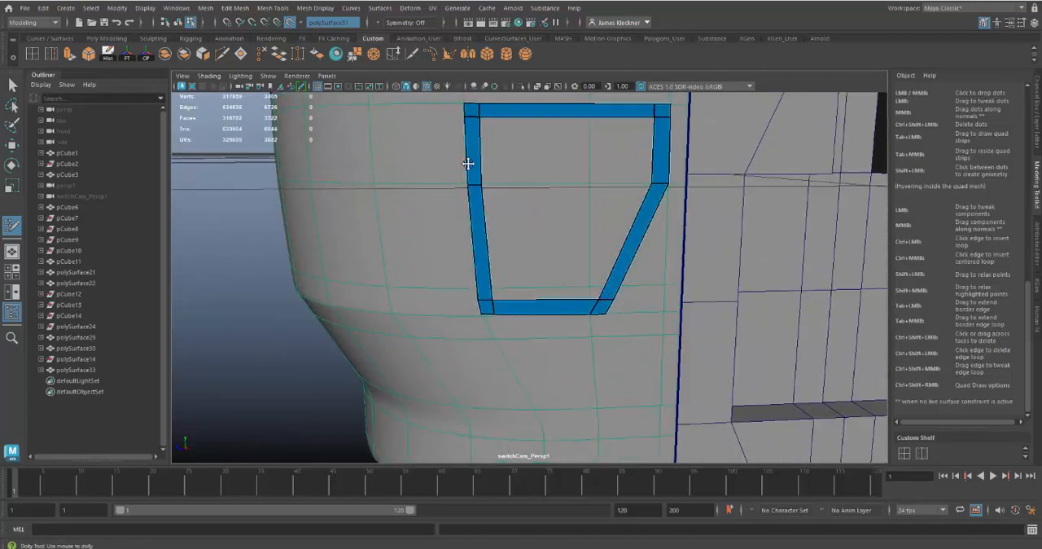
alt+drag(633, 337, 721, 360)
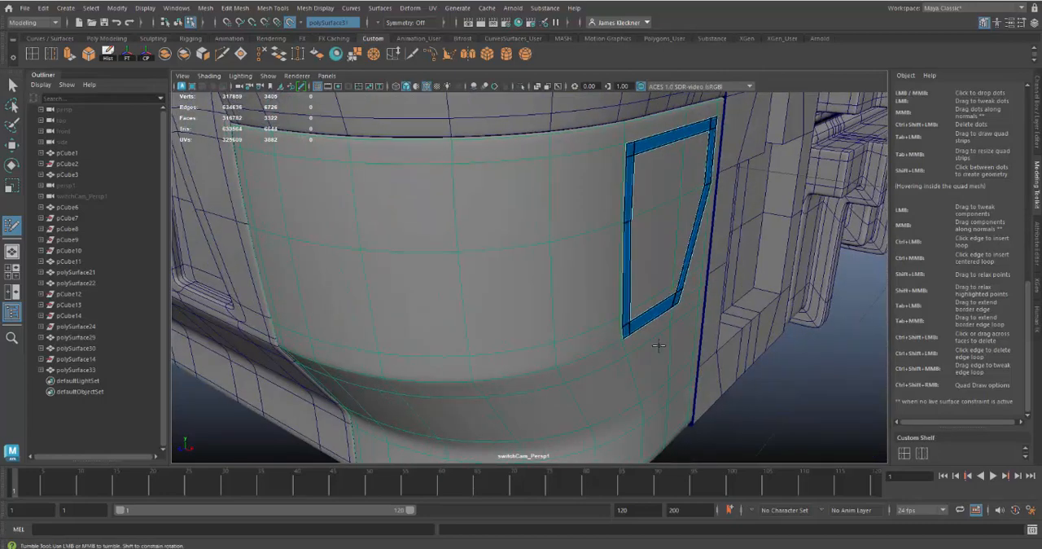
alt+middle_drag(657, 344, 615, 347)
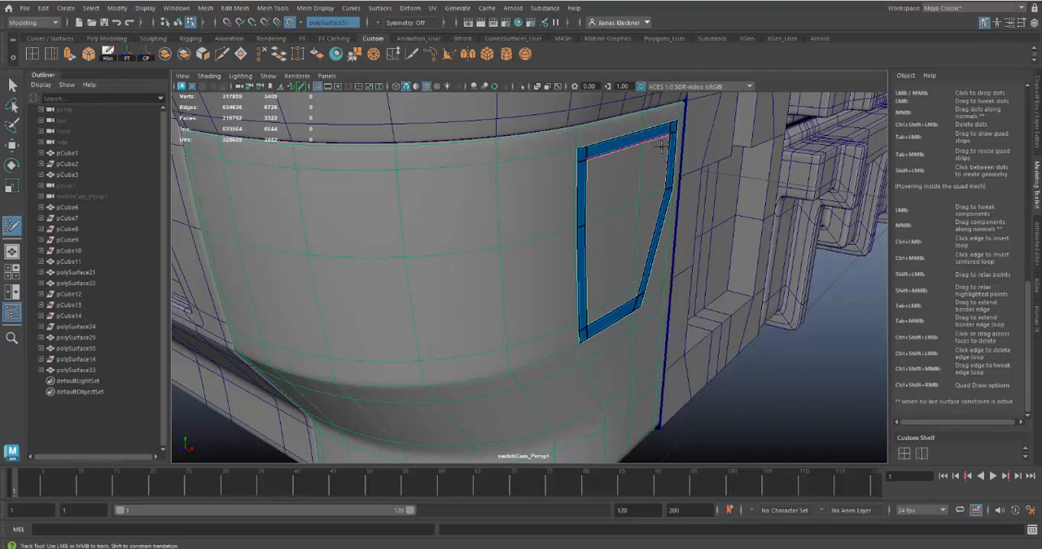
alt+drag(717, 380, 562, 328)
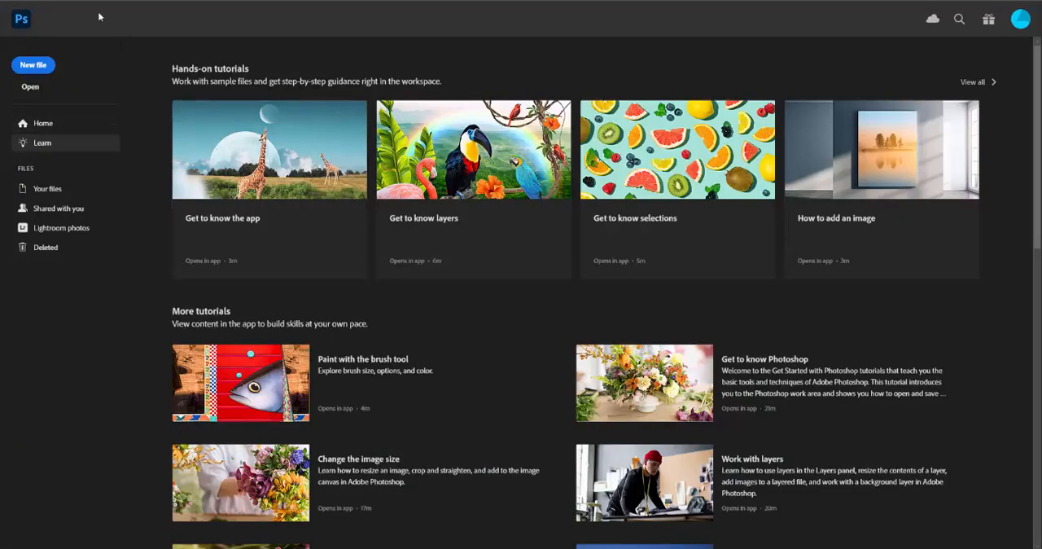
Switch to Photoshop, open the recent file CasesRefExamples.psd, and enlarge the case reference images.
click(37, 2)
mouse_move(48, 58)
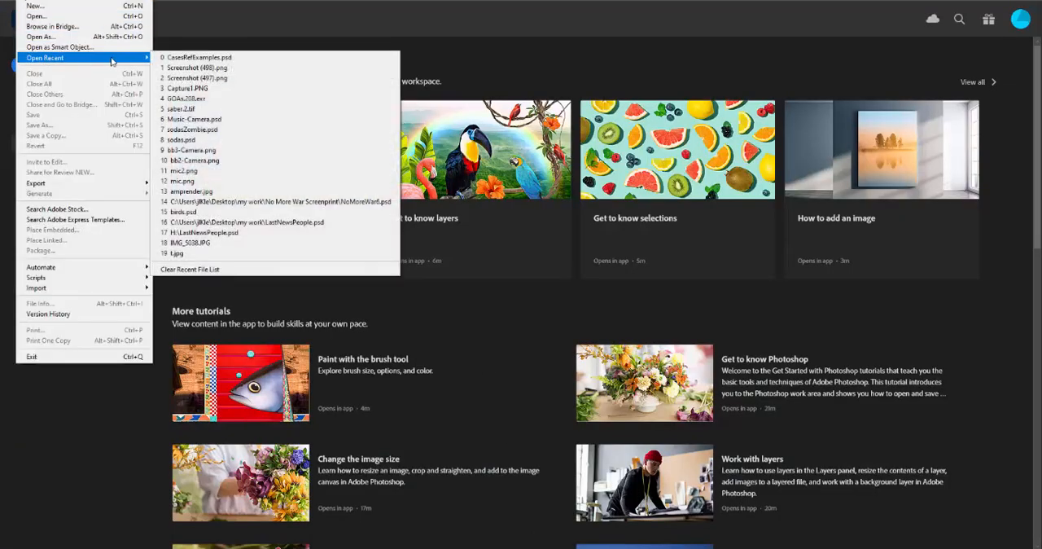
click(193, 57)
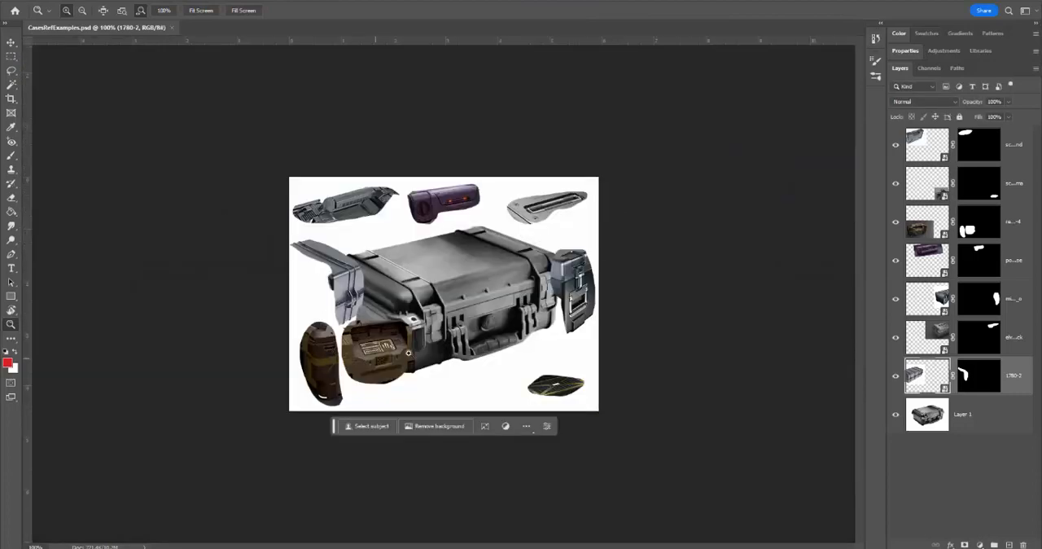
click(320, 367)
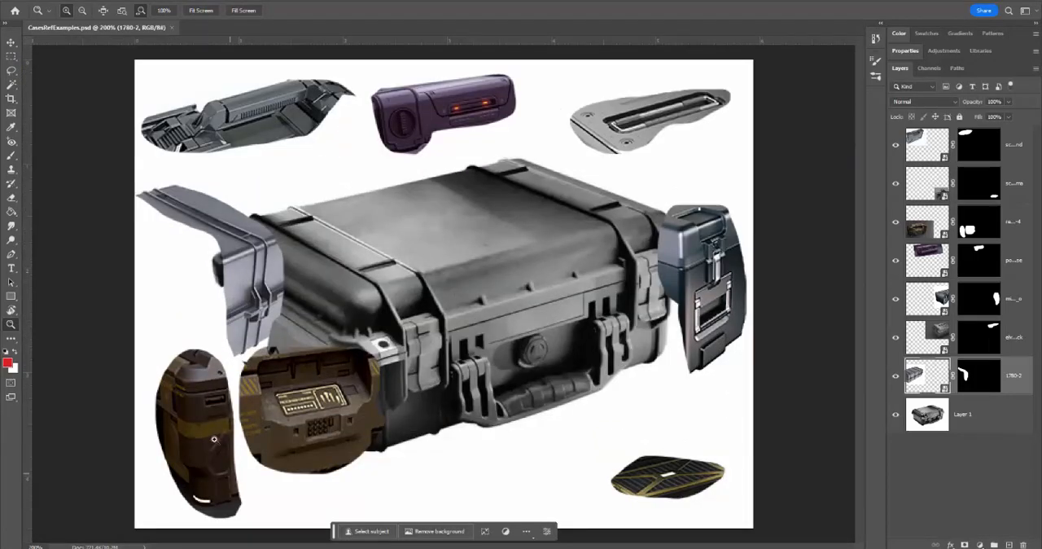
Add a new layer above all others and brush red circles around the trim details on the brown, black and grey case references.
click(984, 145)
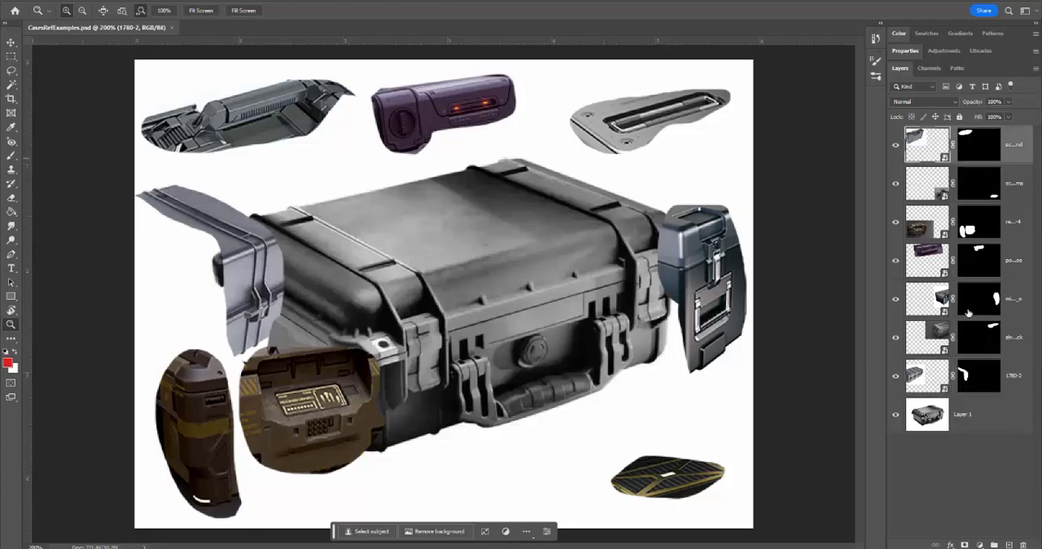
click(1009, 544)
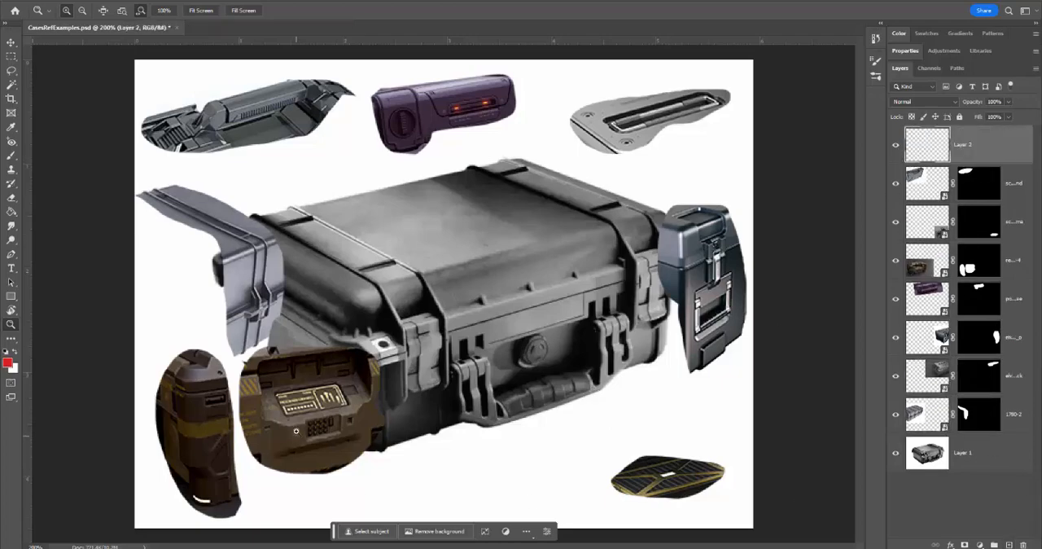
key(b)
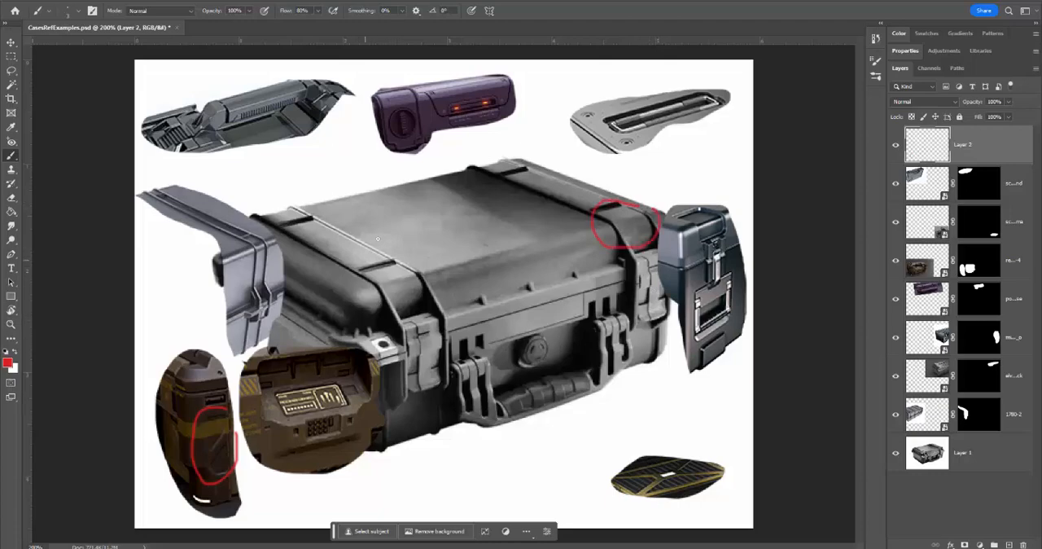
drag(373, 292, 383, 244)
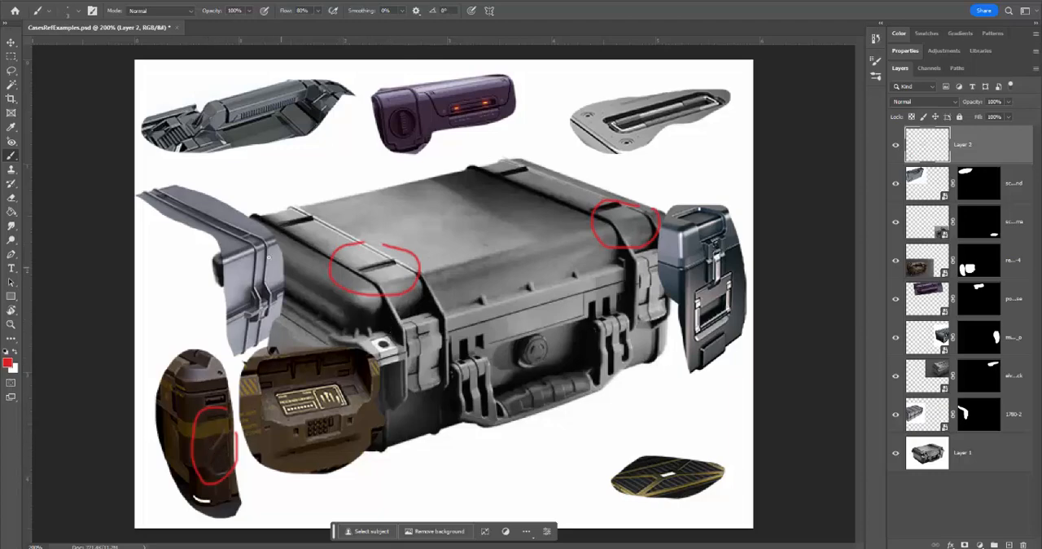
drag(246, 265, 289, 286)
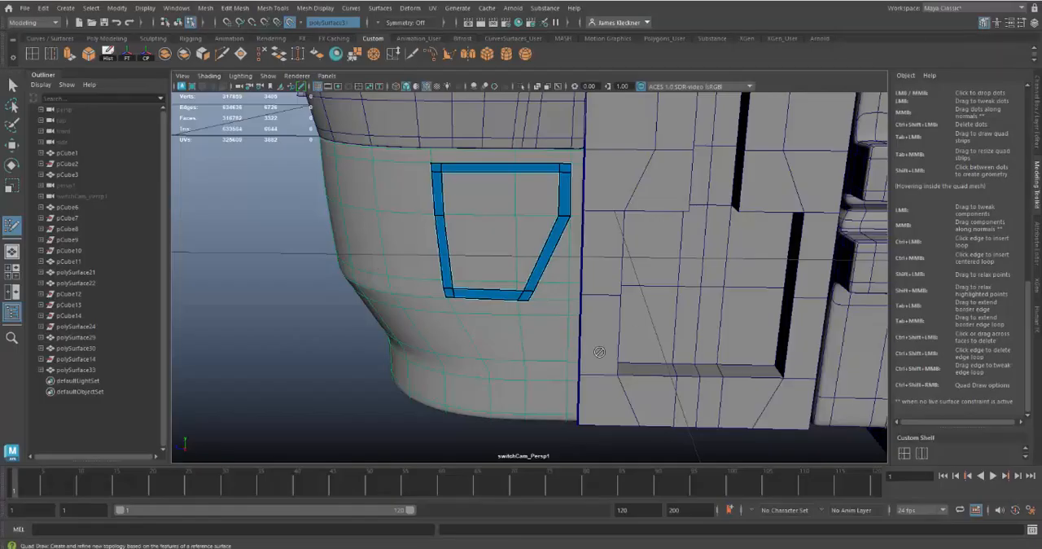
Switch back to Maya, extend a vertical strip from the outline's lower corner down to the panel's base, and insert an edge loop near its upper end.
mouse_move(478, 327)
alt+mouse_down()
mouse_move(516, 379)
mouse_move(545, 337)
mouse_move(535, 306)
mouse_move(528, 316)
alt+mouse_up()
alt+right_drag(528, 316, 581, 381)
alt+middle_drag(547, 306, 503, 304)
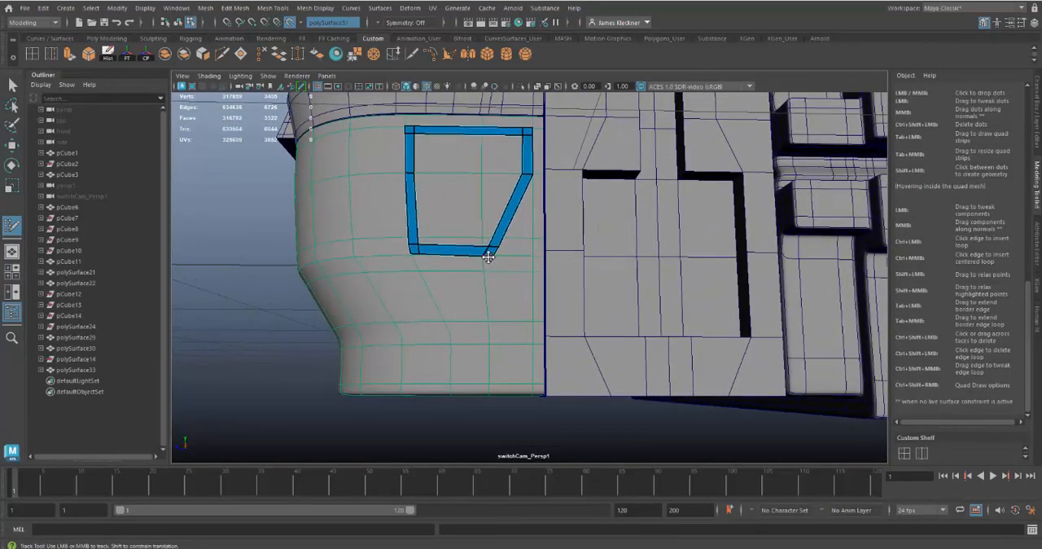
drag(487, 256, 495, 386)
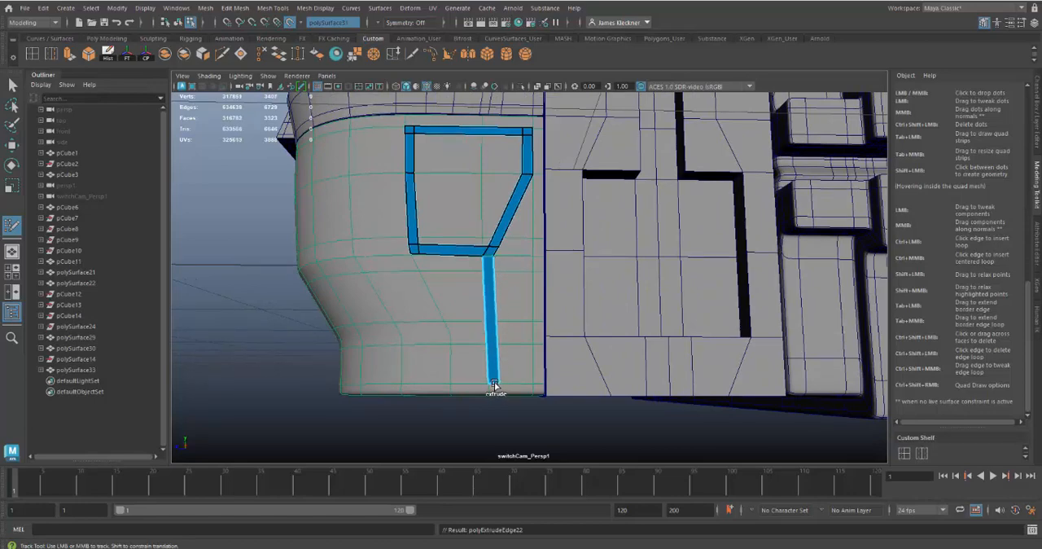
alt+drag(575, 375, 604, 388)
scroll(604, 388, up, 6)
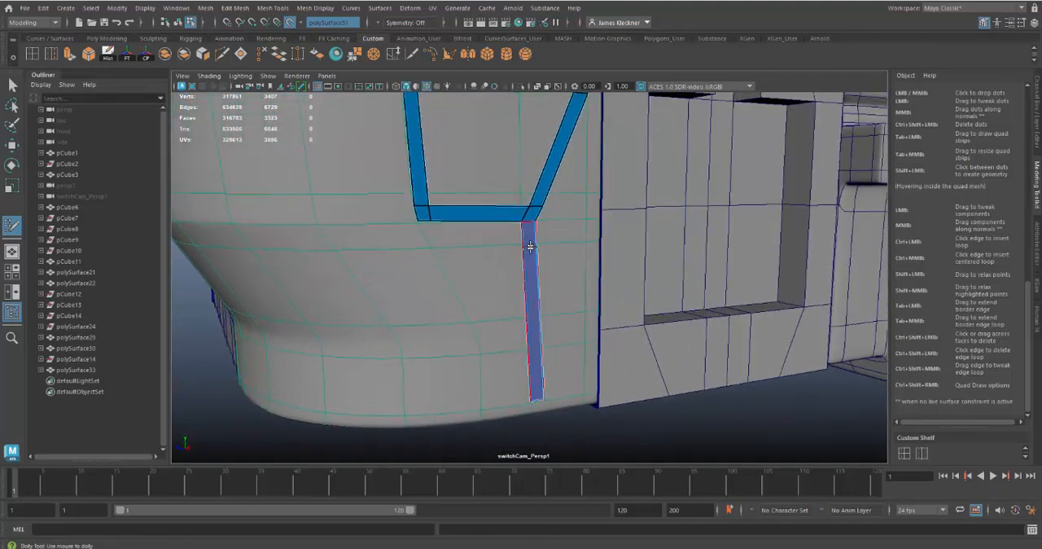
ctrl+click(531, 241)
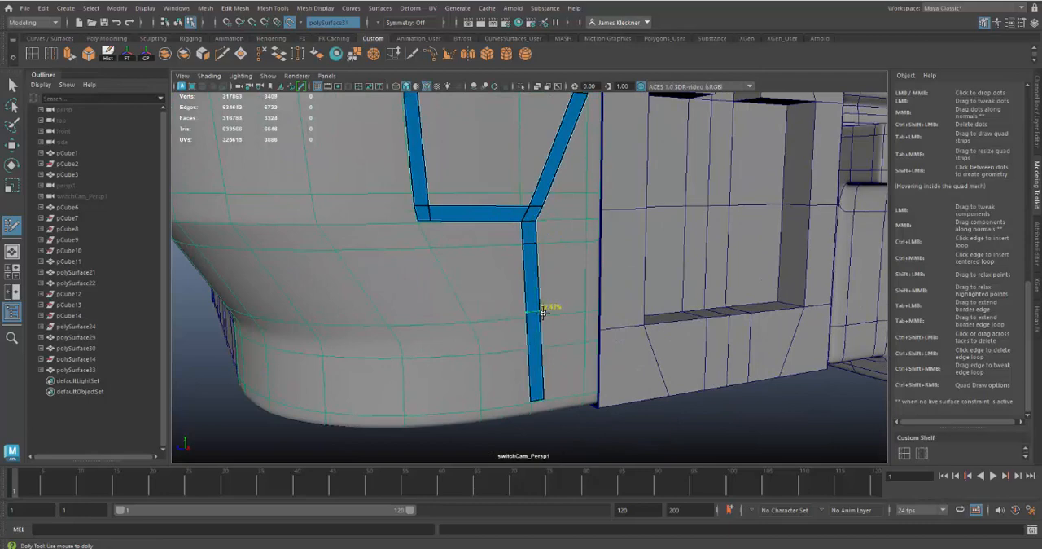
Insert two closely spaced edge loops across the lower half of the vertical strip below the outline.
ctrl+click(540, 313)
ctrl+click(546, 346)
alt+drag(586, 316, 553, 326)
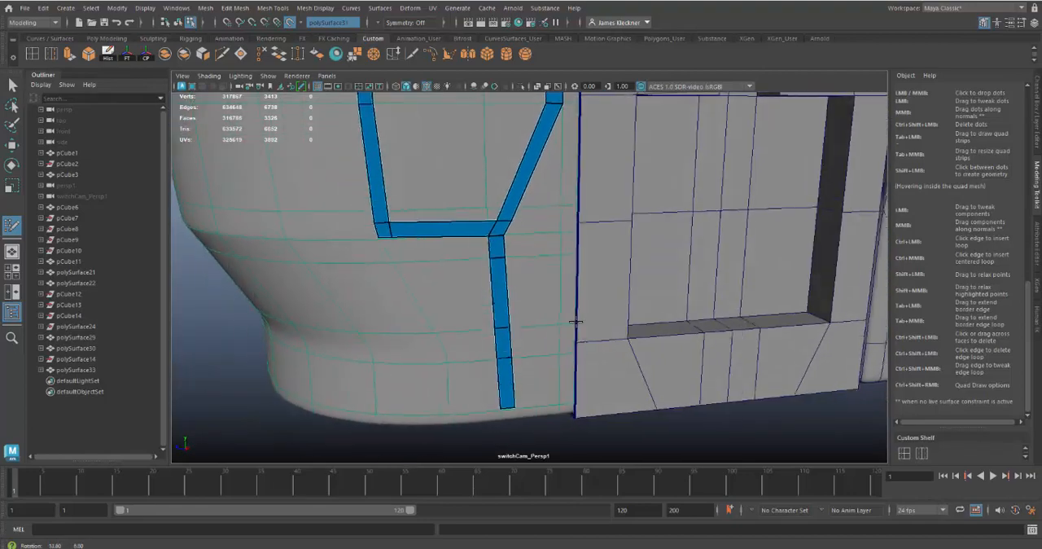
alt+right_drag(551, 330, 632, 323)
alt+drag(632, 323, 615, 323)
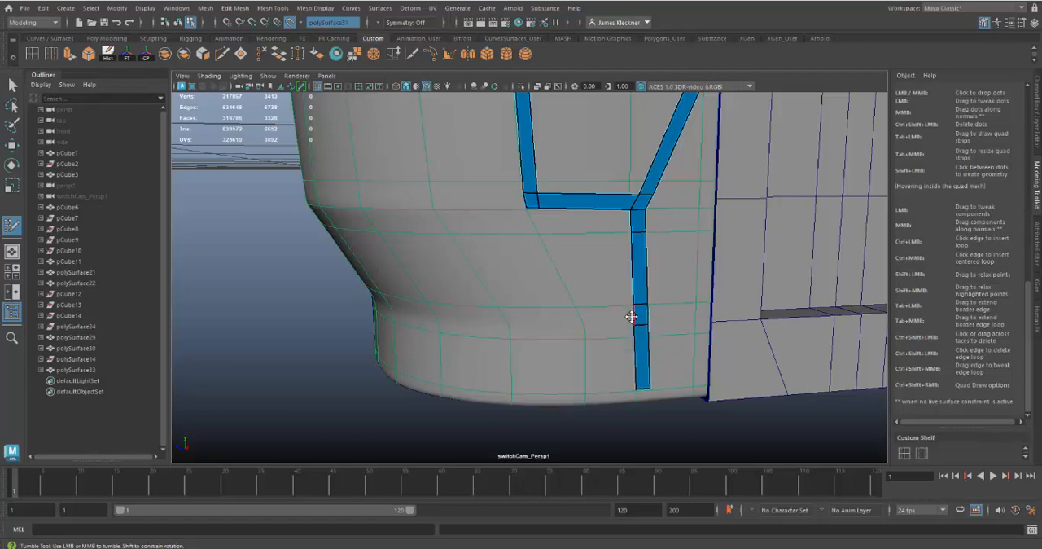
drag(632, 318, 528, 320)
alt+right_drag(579, 366, 533, 334)
mouse_move(532, 334)
alt+mouse_down()
mouse_move(645, 337)
mouse_move(569, 345)
mouse_move(667, 379)
mouse_move(714, 374)
mouse_move(641, 338)
mouse_move(481, 349)
mouse_move(664, 332)
mouse_move(559, 342)
mouse_move(533, 333)
mouse_move(545, 339)
alt+mouse_up()
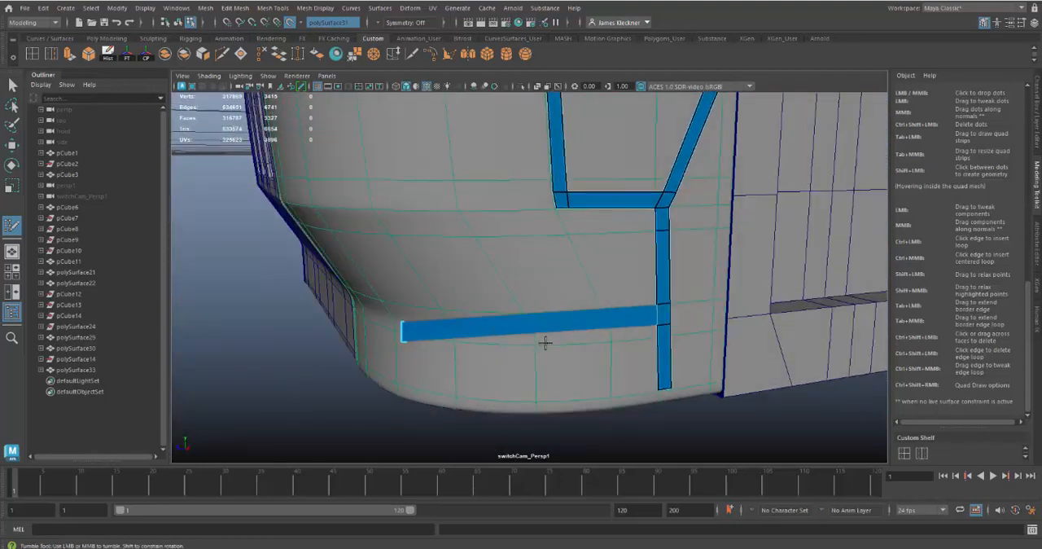
ctrl+shift+click(545, 328)
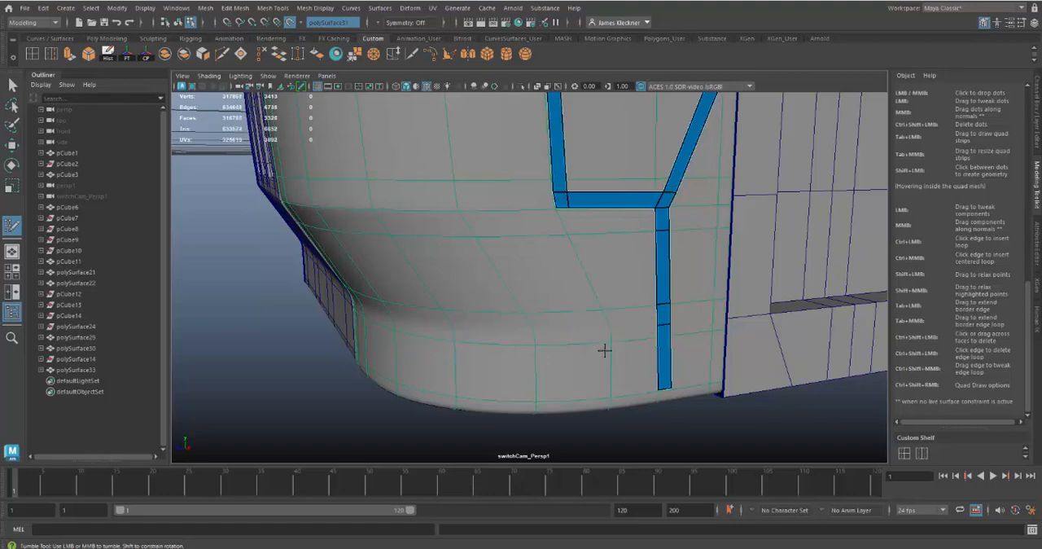
Extend a three-segment horizontal strip from the short face between the vertical strip's two lower edge loops, around the curved corner.
alt+drag(609, 350, 586, 348)
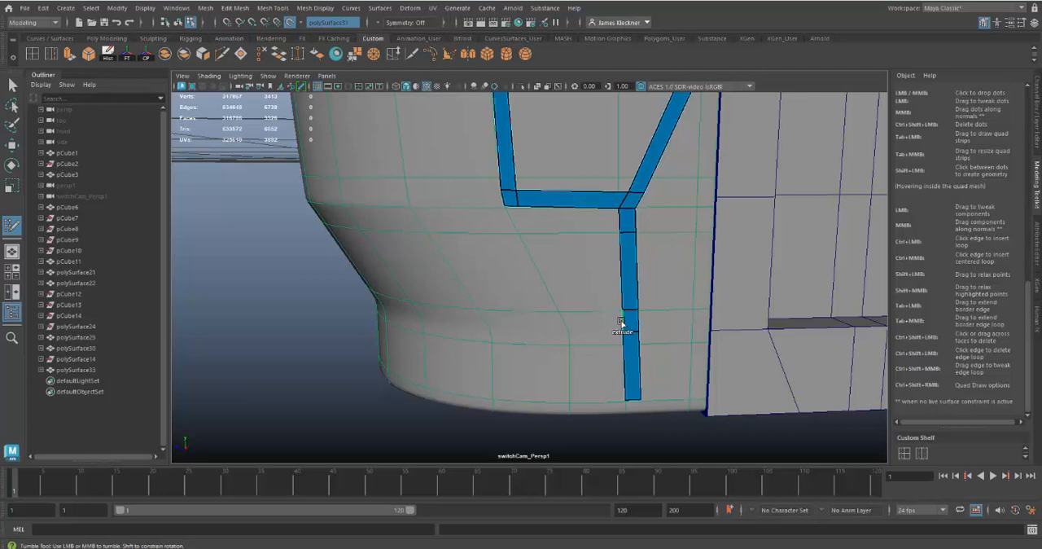
drag(621, 321, 477, 320)
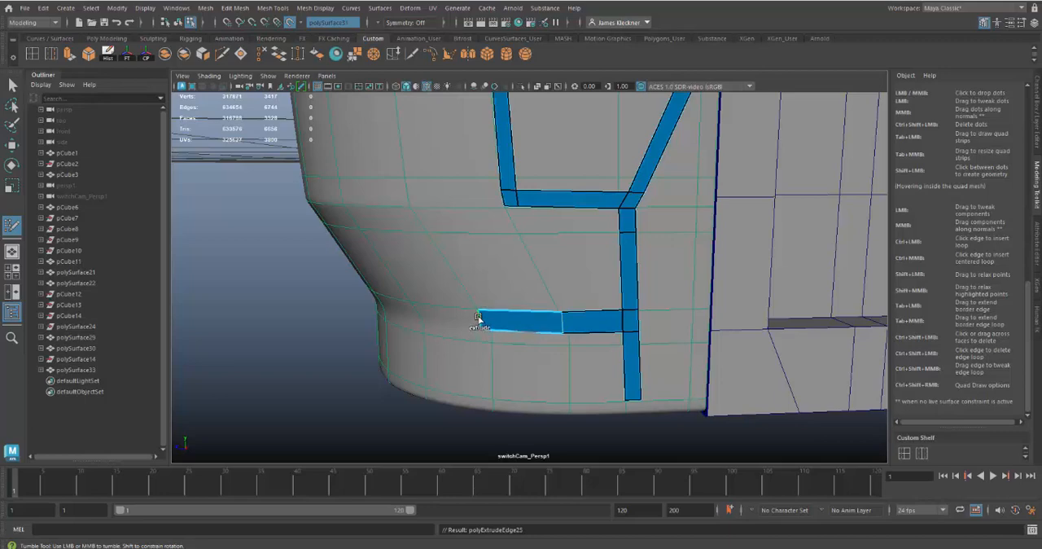
mouse_move(478, 317)
mouse_down()
mouse_move(412, 309)
mouse_move(477, 347)
mouse_move(575, 350)
mouse_move(517, 331)
mouse_move(446, 356)
mouse_move(479, 350)
mouse_up()
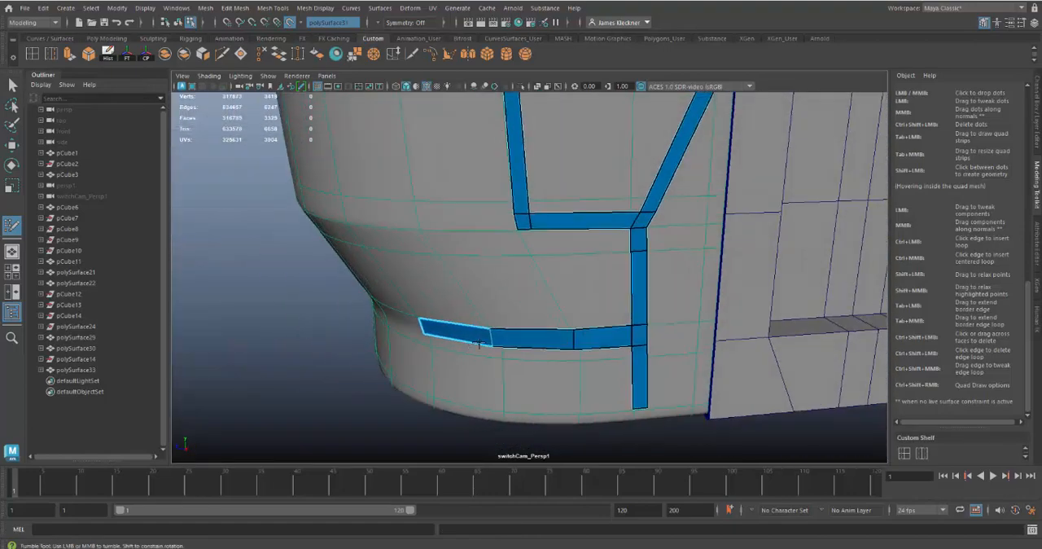
alt+right_drag(479, 350, 521, 379)
mouse_move(521, 379)
alt+mouse_down()
mouse_move(497, 389)
mouse_move(529, 377)
alt+mouse_up()
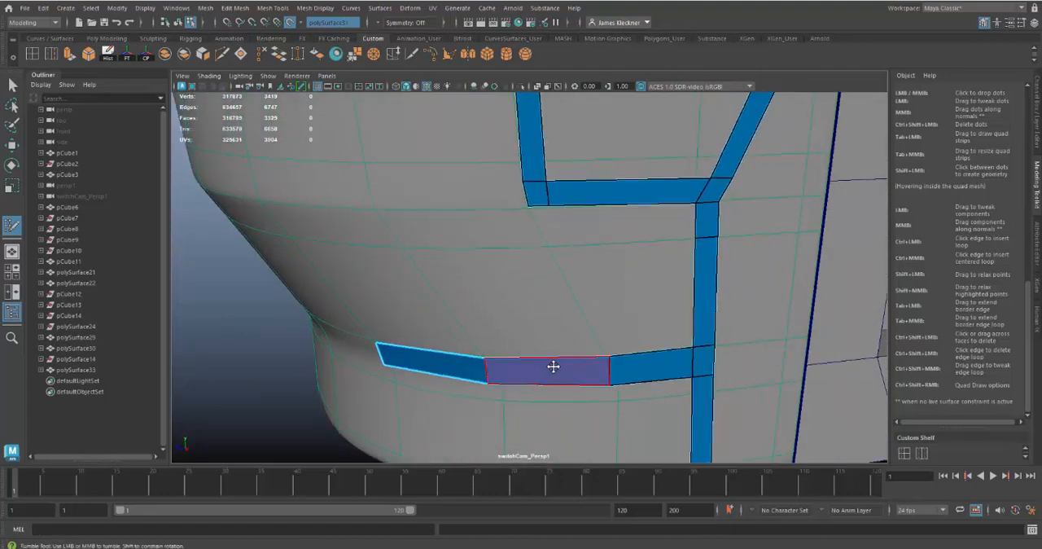
Insert an edge loop across each segment of the lower horizontal strip and adjust its points to follow the curve evenly.
key(ctrl)
ctrl+click(545, 368)
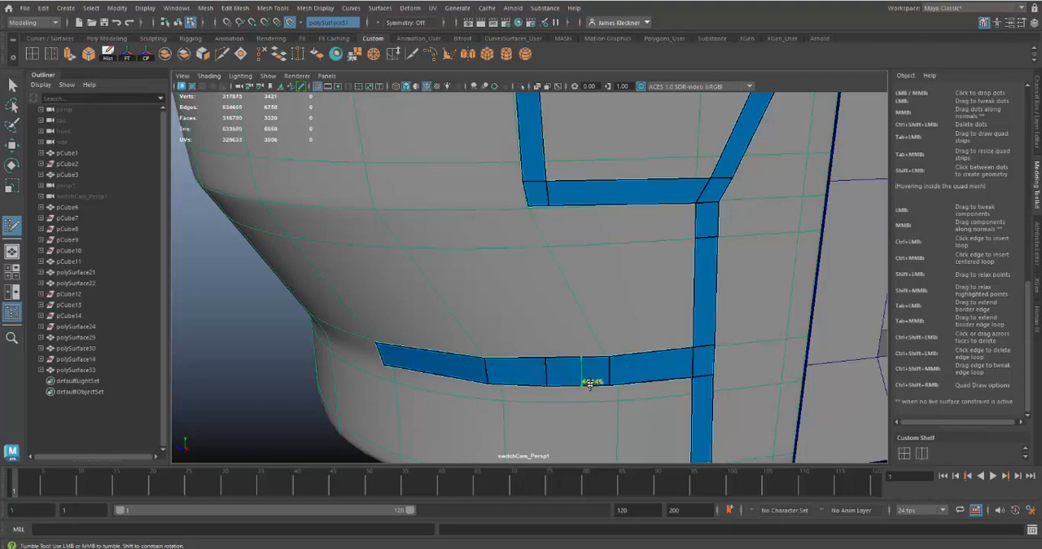
ctrl+click(653, 364)
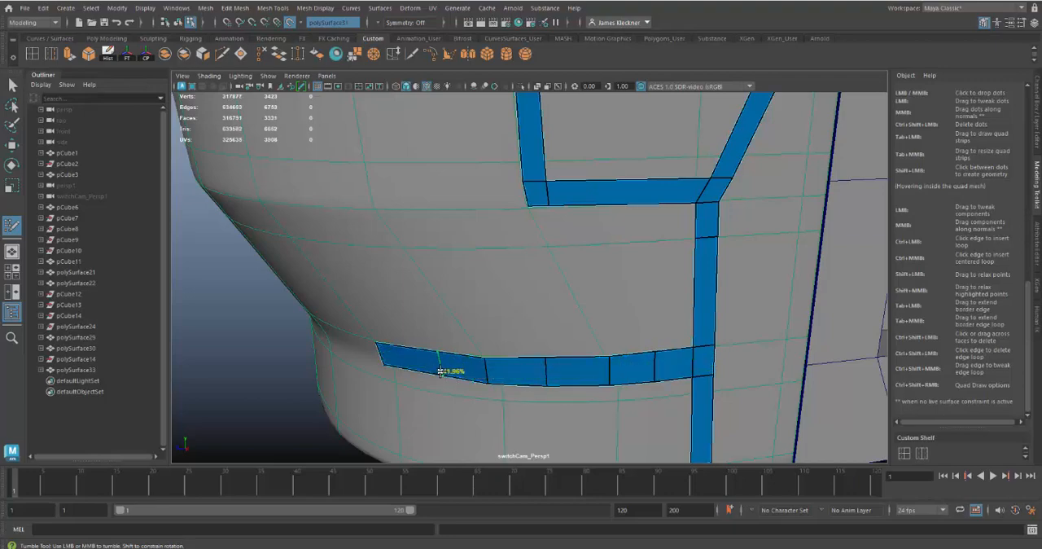
mouse_move(556, 402)
alt+mouse_down()
mouse_move(635, 393)
mouse_move(640, 413)
mouse_move(561, 390)
alt+mouse_up()
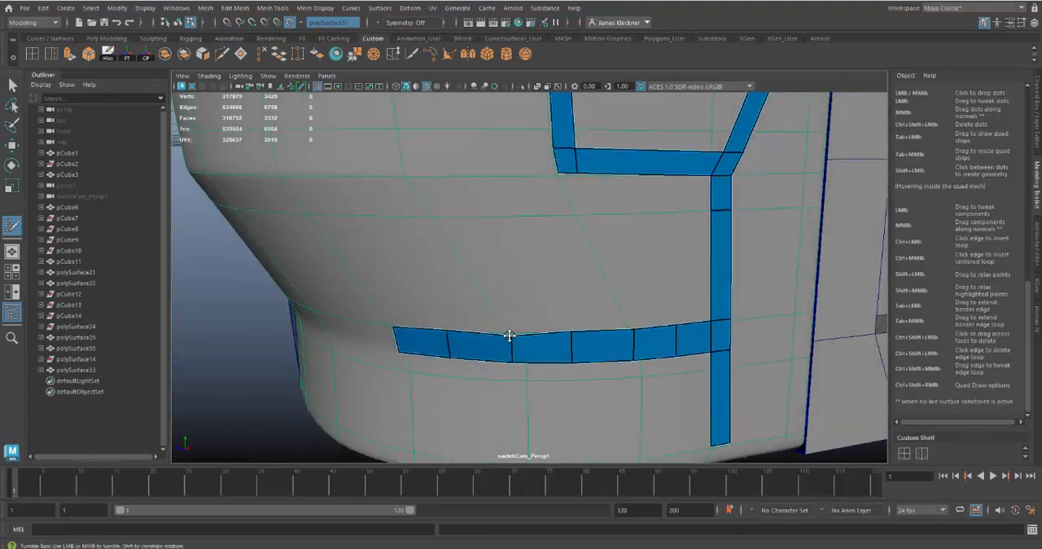
alt+drag(586, 373, 514, 396)
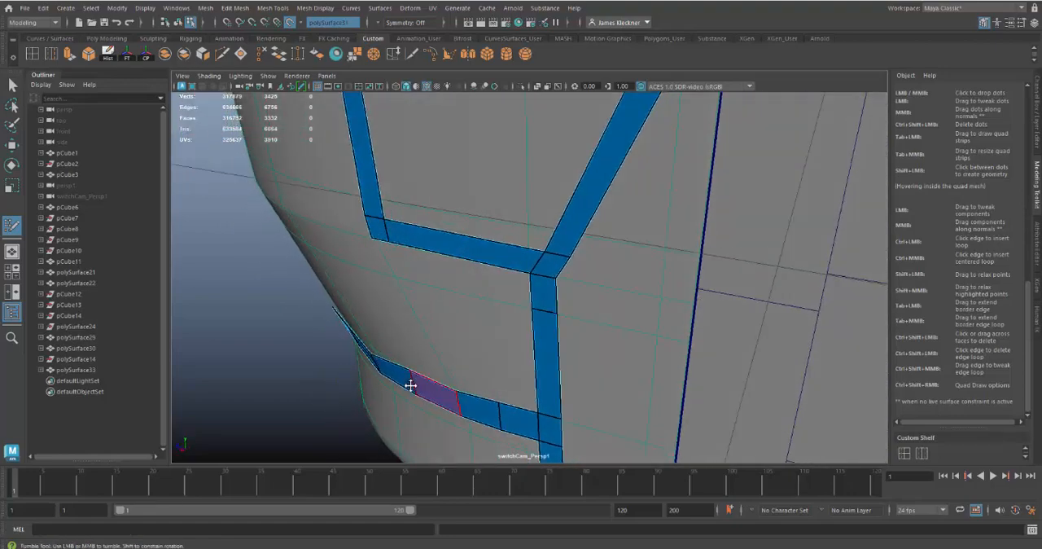
mouse_move(371, 355)
mouse_down()
mouse_move(483, 358)
mouse_move(510, 337)
mouse_move(493, 354)
mouse_up()
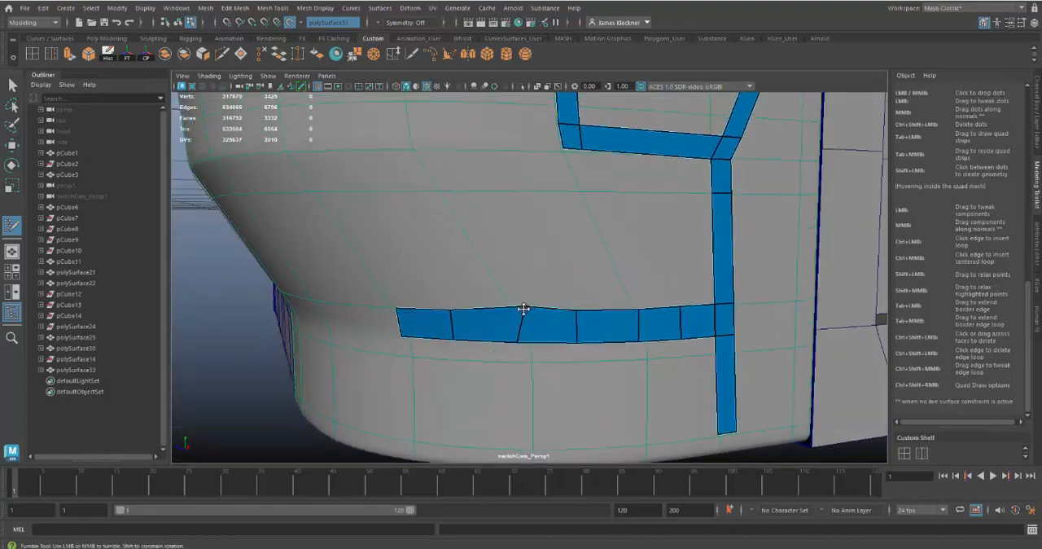
drag(524, 310, 516, 310)
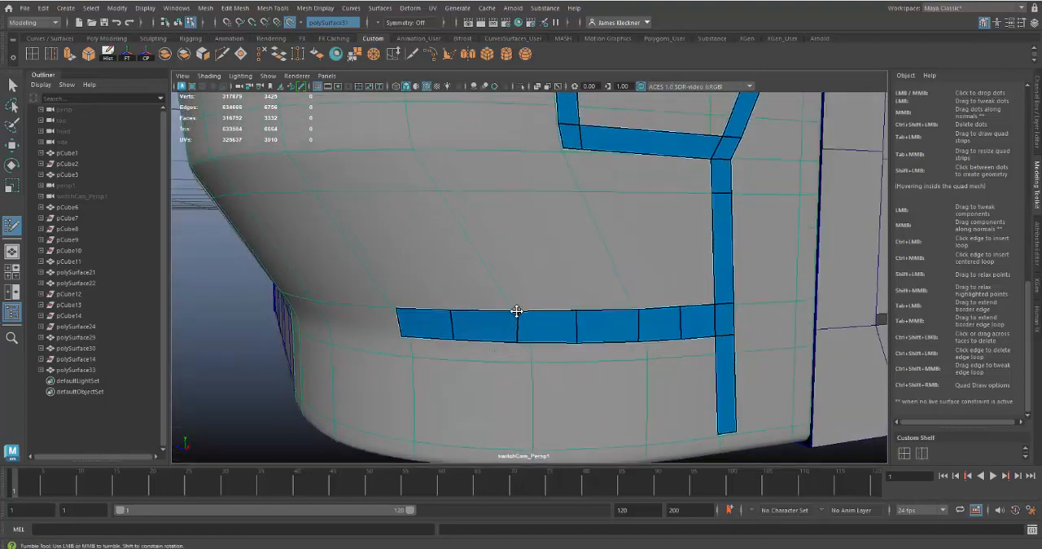
Extend a two-segment strip from the outline's upper-left corner along the panel's top and insert edge loops across it, including a narrow pair.
alt+drag(591, 391, 599, 345)
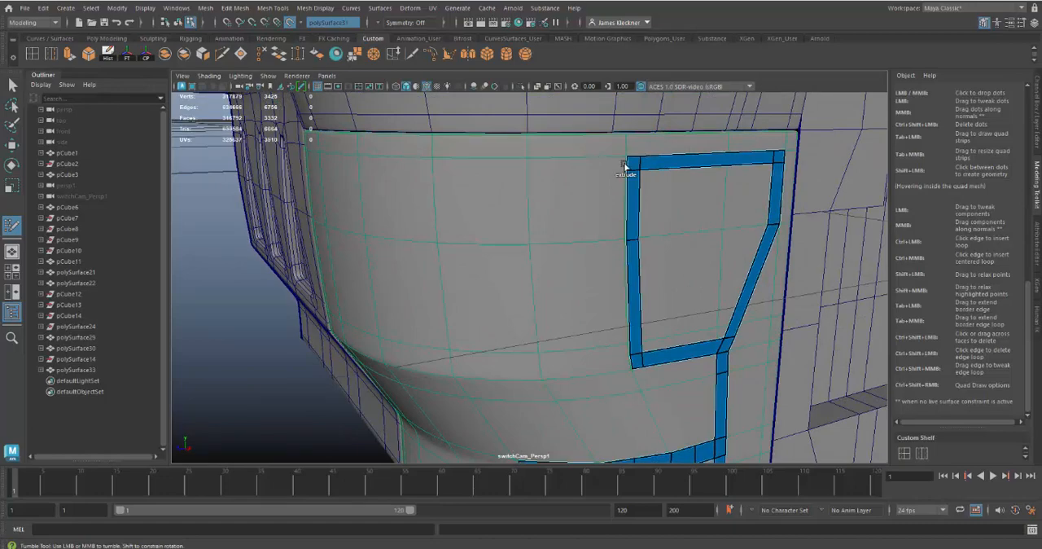
drag(626, 166, 432, 166)
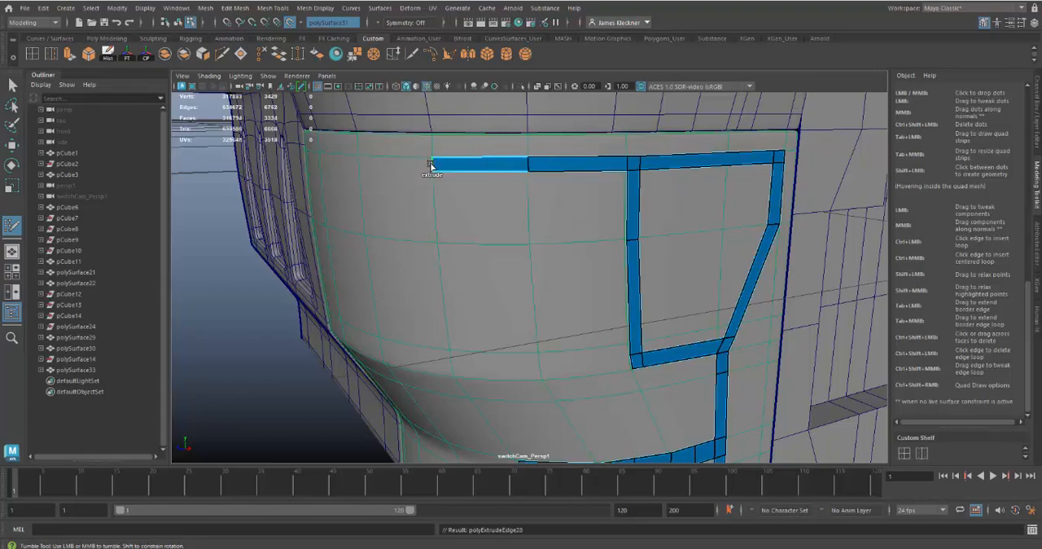
alt+drag(576, 246, 603, 261)
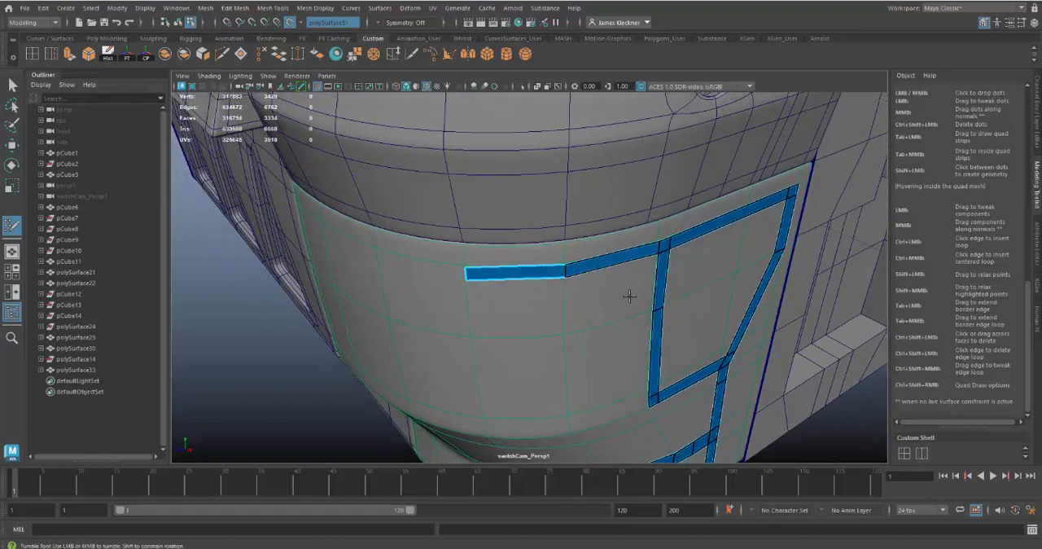
mouse_move(629, 297)
alt+mouse_down()
mouse_move(602, 293)
mouse_move(627, 286)
mouse_move(621, 302)
alt+mouse_up()
alt+middle_drag(621, 302, 600, 333)
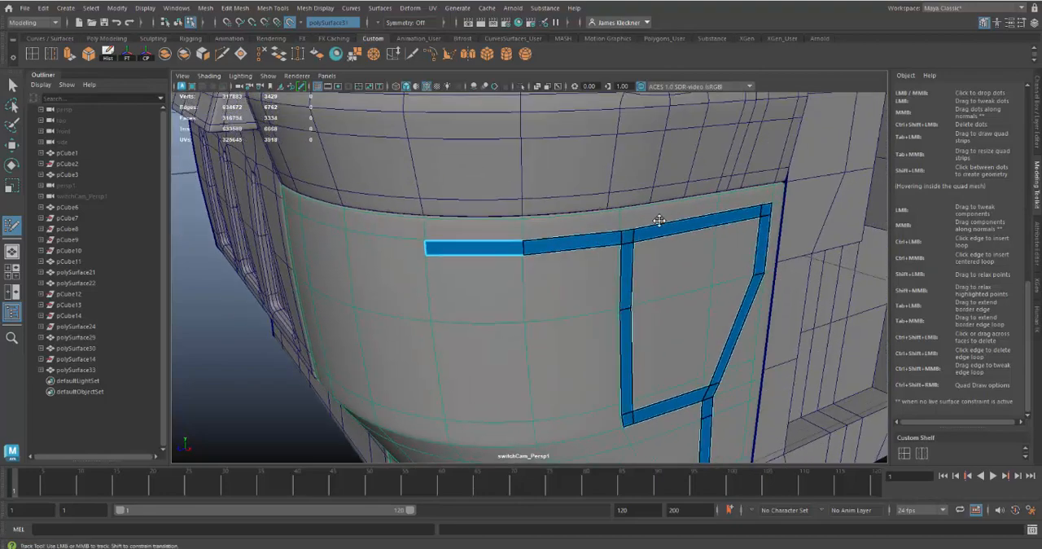
mouse_move(629, 312)
alt+mouse_down()
mouse_move(653, 318)
mouse_move(625, 260)
mouse_move(616, 293)
mouse_move(597, 255)
alt+mouse_up()
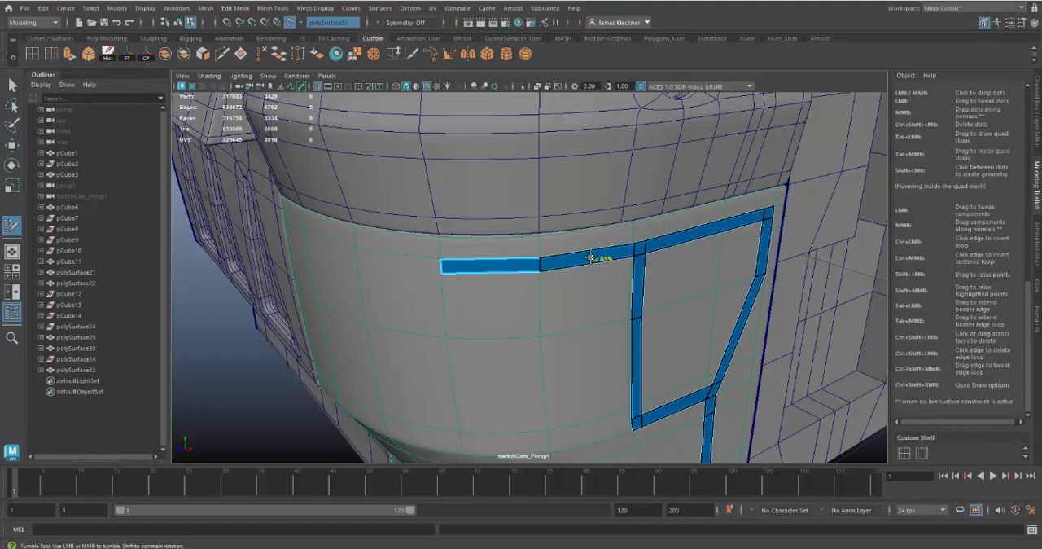
ctrl+click(591, 258)
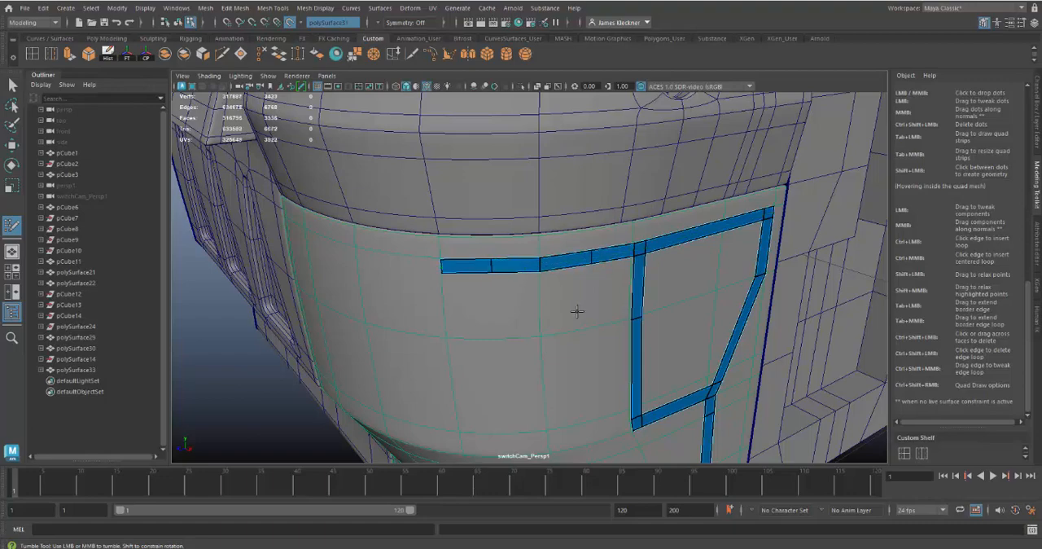
alt+drag(594, 332, 583, 312)
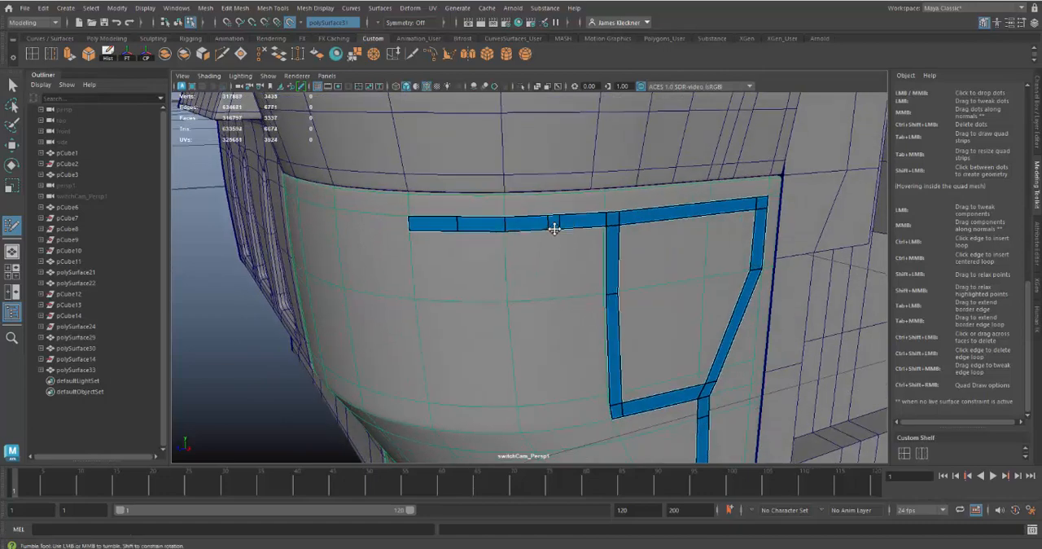
Extend a strip down from the upper strip's narrow face, angle it towards the outline's lower-left corner, and join it there.
drag(554, 231, 557, 293)
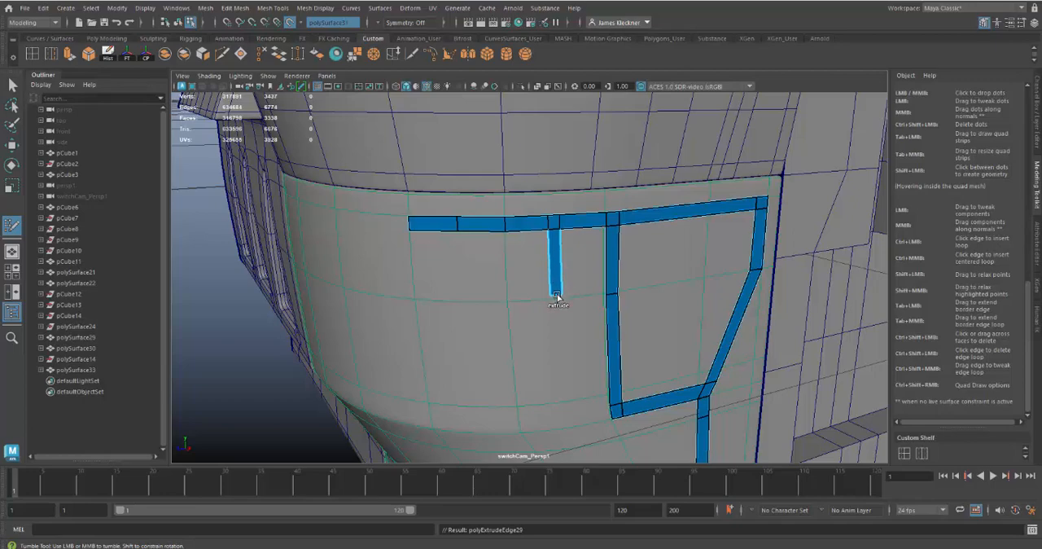
alt+drag(676, 328, 635, 307)
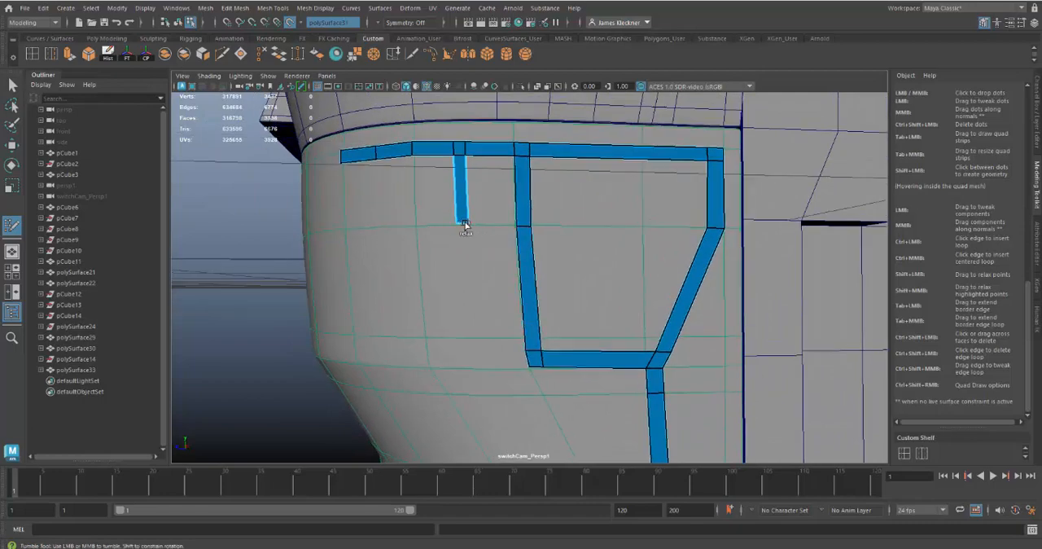
drag(462, 223, 505, 353)
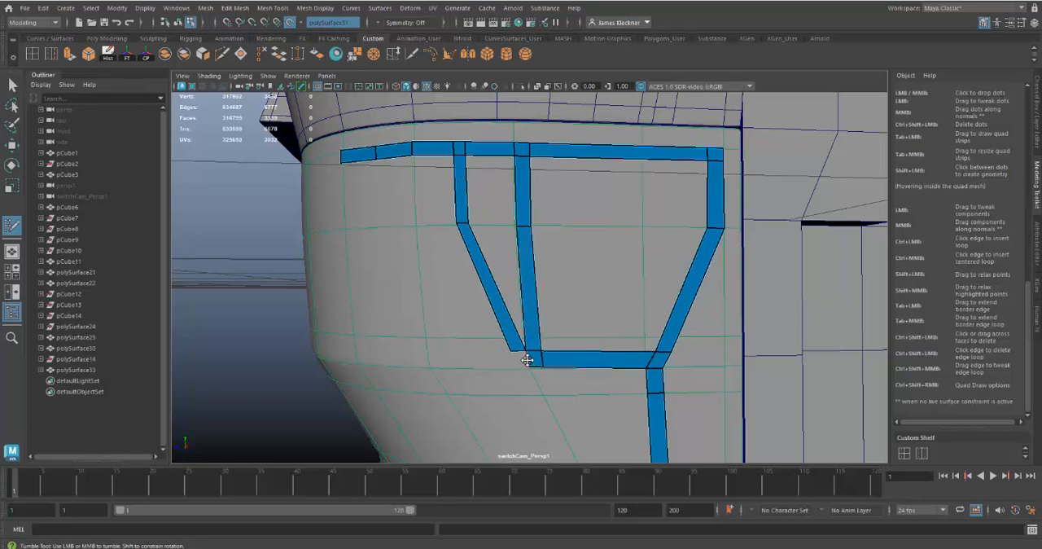
drag(526, 361, 514, 360)
Examine the trim strips on the curved corner panel from several angles and distances.
alt+drag(586, 246, 606, 282)
alt+drag(668, 380, 647, 296)
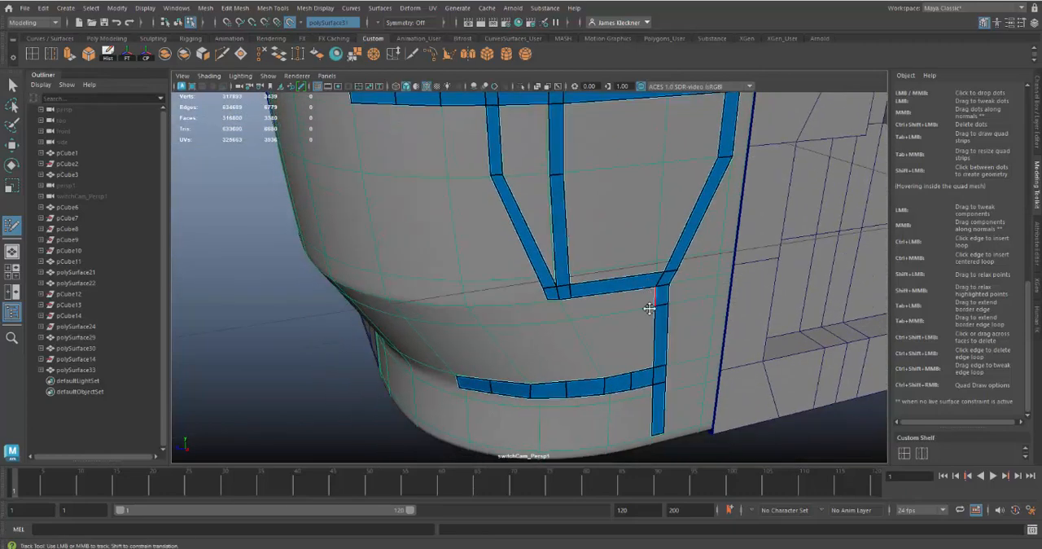
alt+right_drag(647, 296, 549, 295)
alt+drag(549, 295, 632, 288)
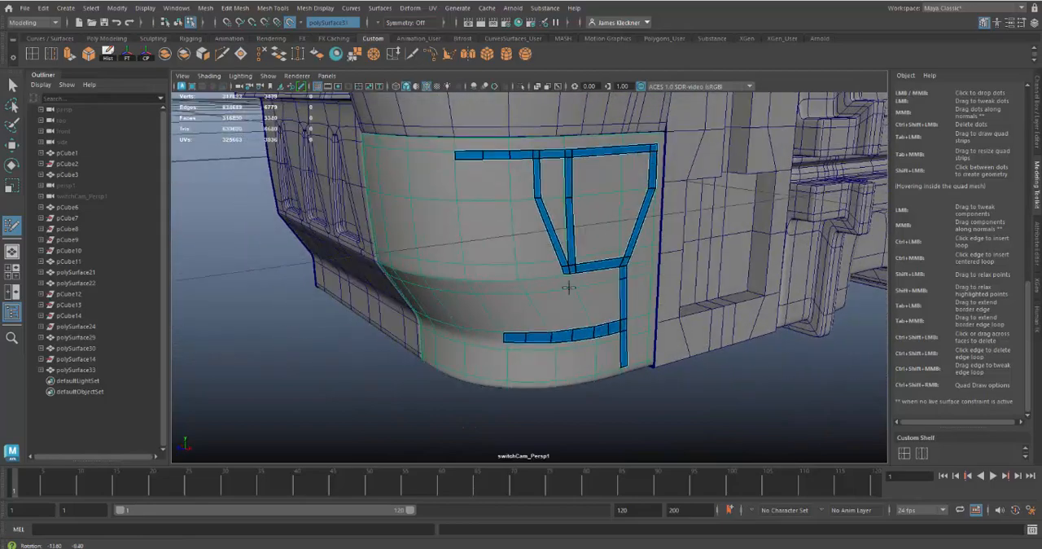
alt+drag(570, 298, 576, 321)
alt+middle_drag(576, 321, 588, 248)
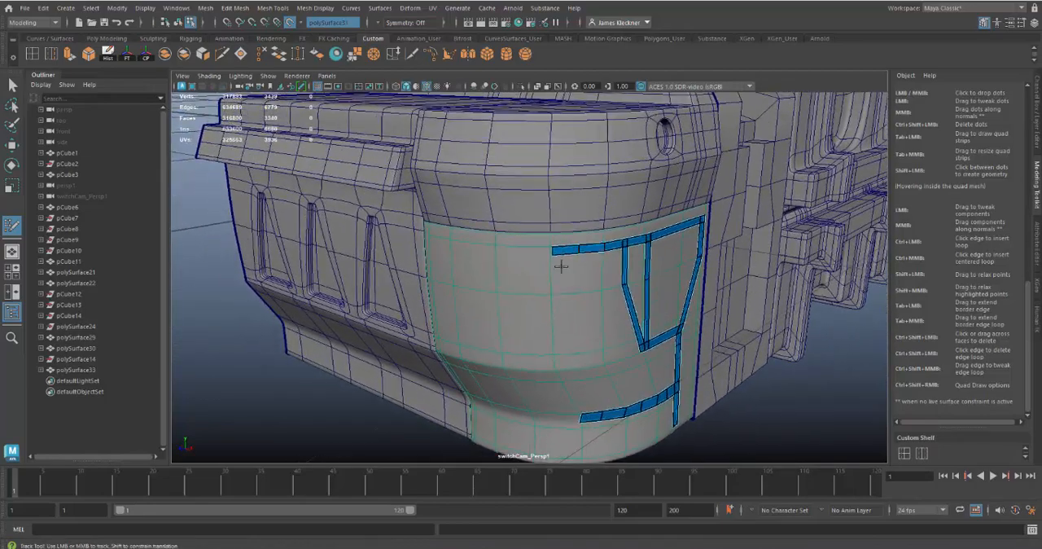
alt+drag(561, 265, 516, 249)
alt+right_drag(516, 250, 569, 261)
alt+drag(570, 261, 603, 272)
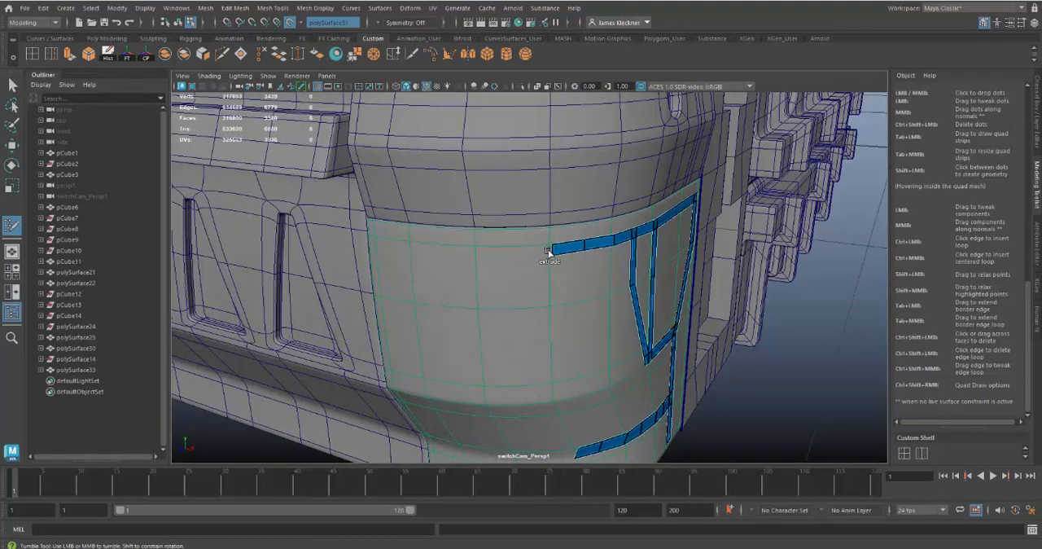
Extend the upper horizontal strip one segment further around the corner, insert an edge loop across it, and relax its points.
drag(548, 251, 476, 251)
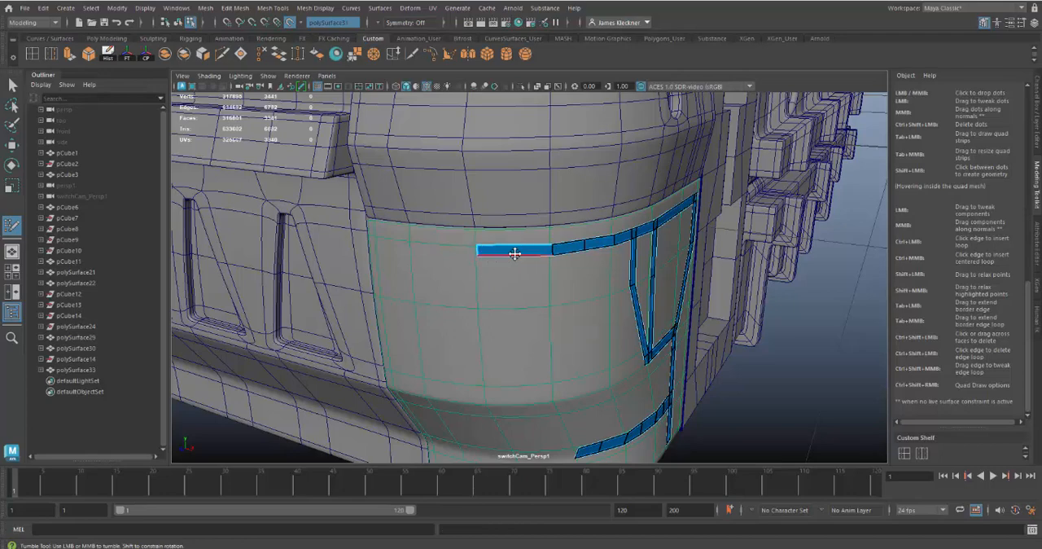
mouse_move(510, 298)
alt+mouse_down()
mouse_move(563, 302)
mouse_move(517, 299)
alt+mouse_up()
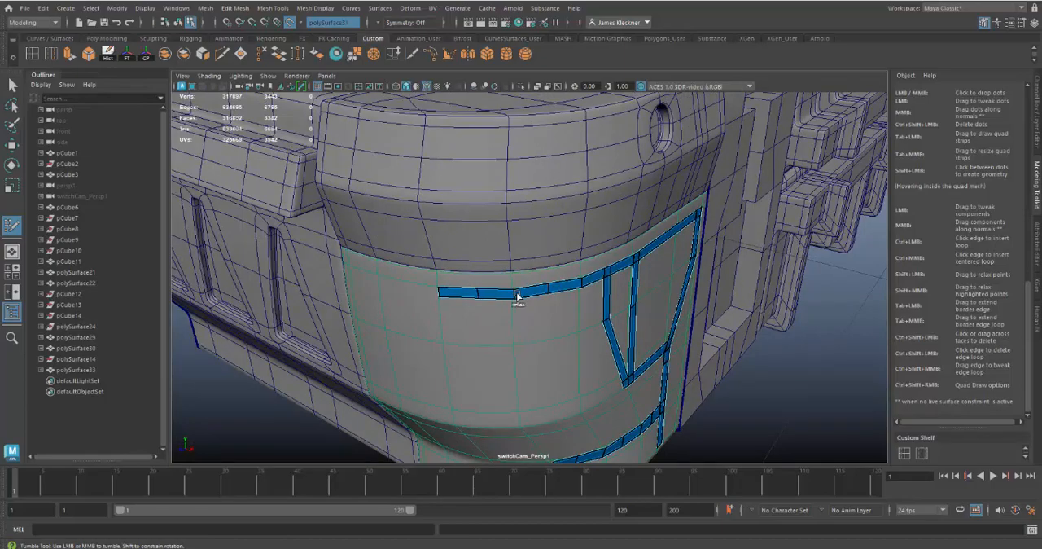
alt+drag(560, 328, 475, 335)
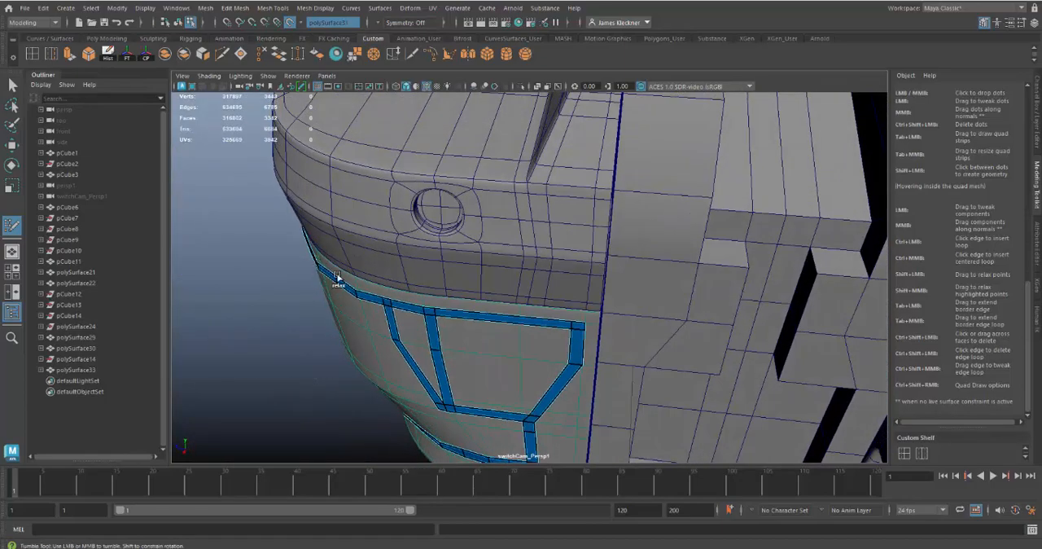
alt+drag(393, 313, 492, 281)
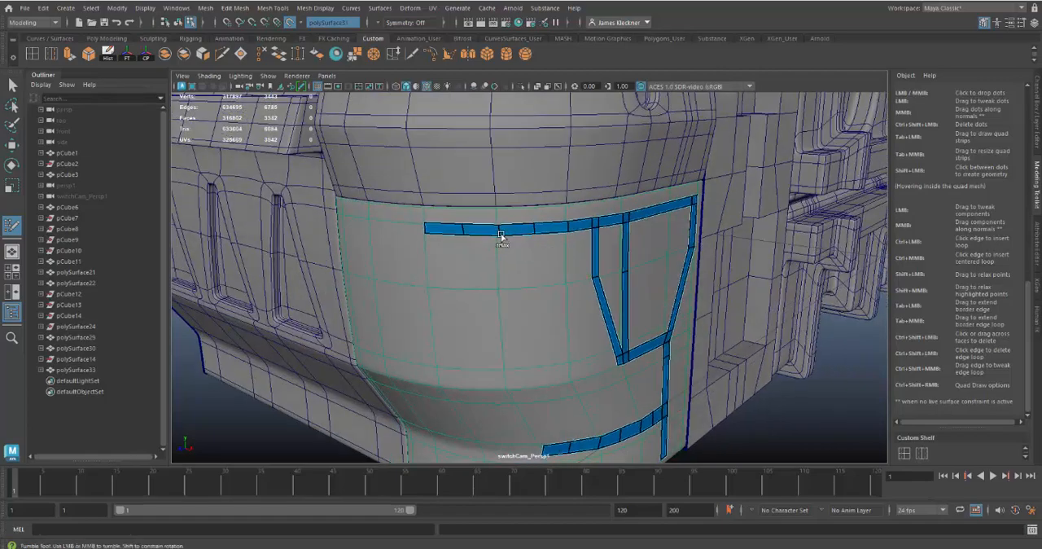
alt+right_drag(491, 244, 529, 302)
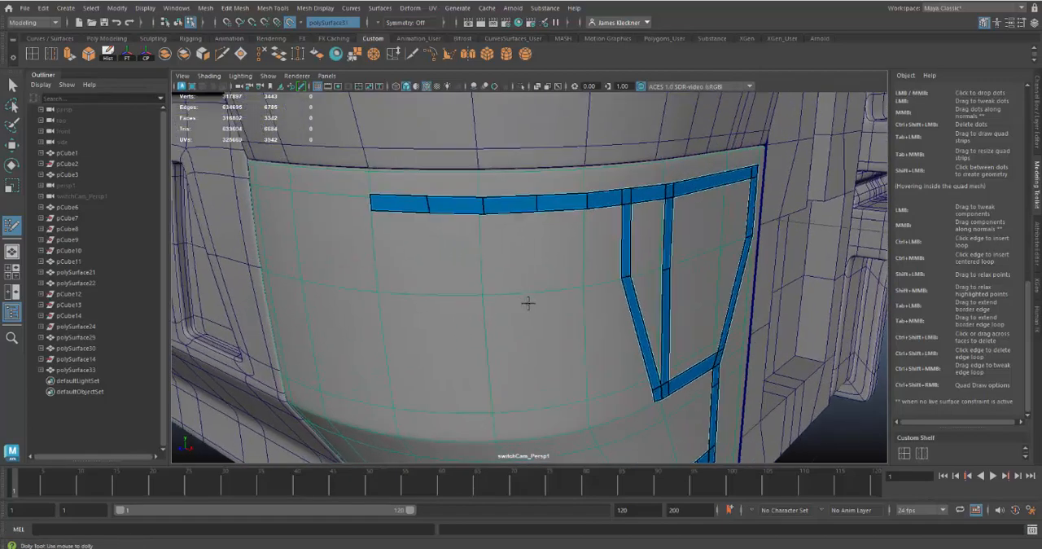
Insert an edge loop just below the bend in the angled strip and extend a horizontal strip outward from the new short face.
alt+middle_drag(528, 302, 523, 357)
alt+drag(521, 357, 464, 320)
alt+drag(537, 333, 530, 270)
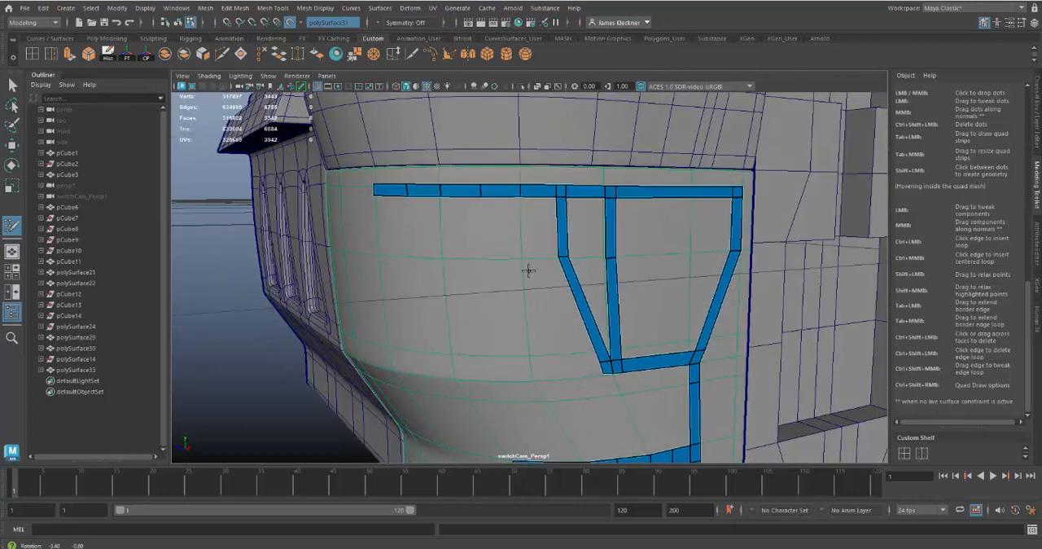
ctrl+click(574, 270)
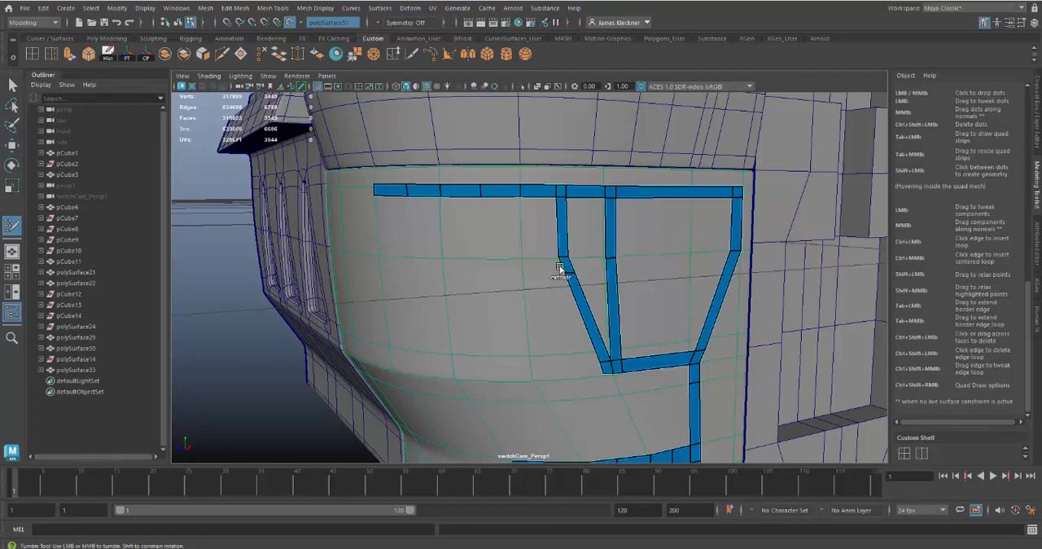
mouse_move(559, 269)
mouse_down()
mouse_move(440, 270)
mouse_move(486, 265)
mouse_up()
alt+drag(530, 307, 569, 319)
alt+middle_drag(581, 318, 527, 266)
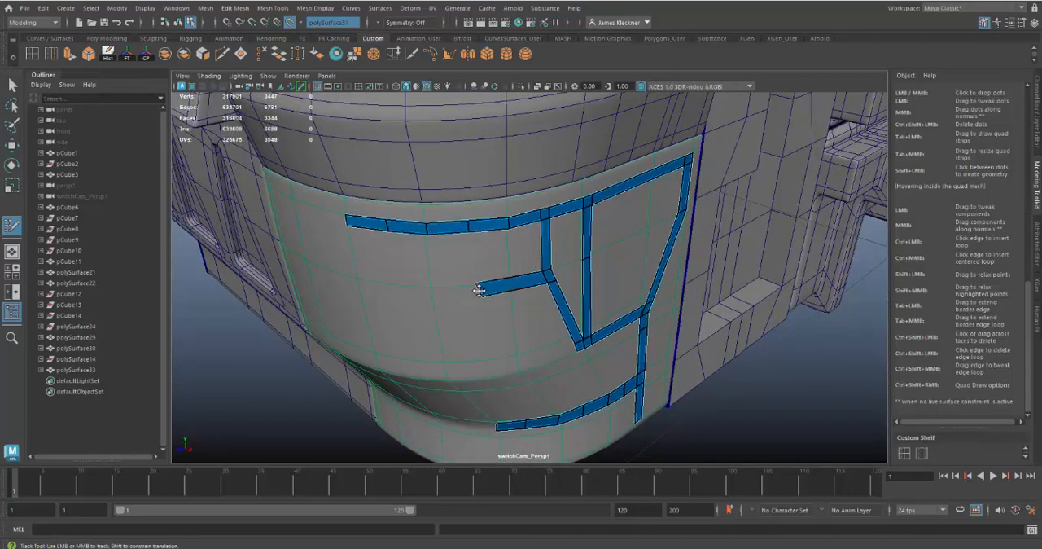
Extend the middle horizontal strip one segment further around the corner and adjust its upper points to straighten and even out the strip.
mouse_move(476, 293)
mouse_down()
mouse_move(426, 300)
mouse_move(493, 293)
mouse_up()
alt+middle_drag(534, 250, 526, 334)
alt+right_drag(525, 335, 559, 382)
drag(410, 256, 405, 265)
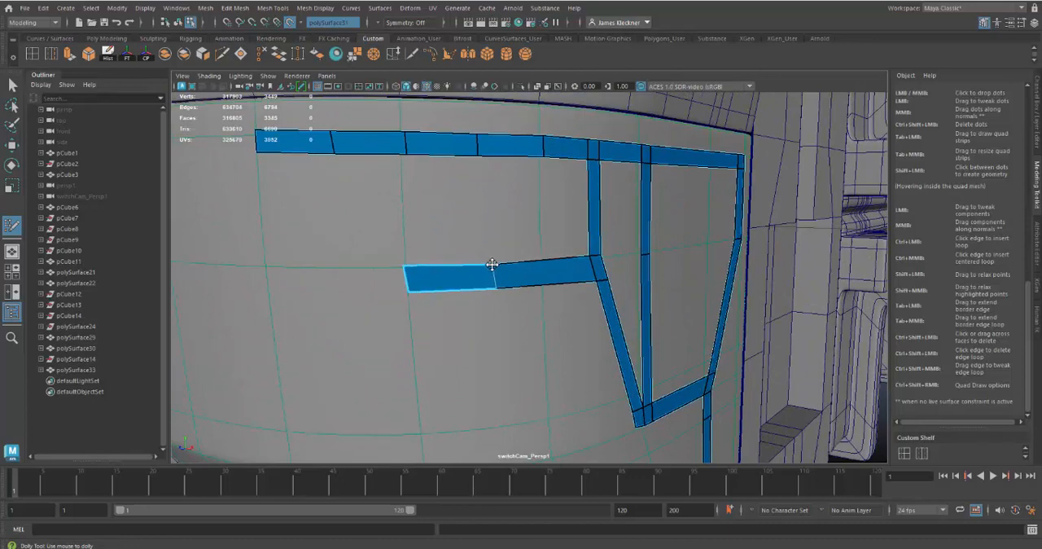
alt+drag(628, 300, 587, 305)
alt+right_drag(586, 304, 536, 275)
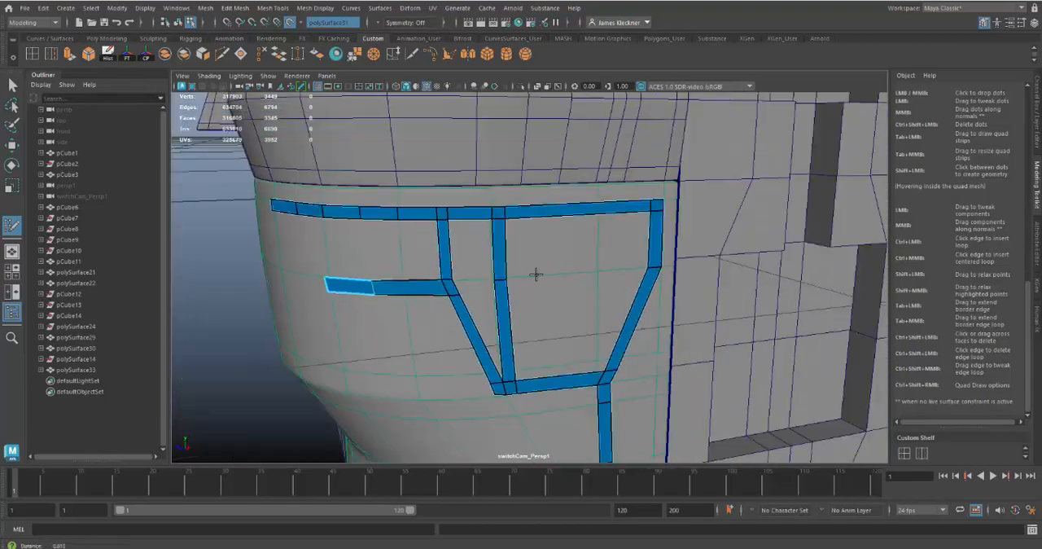
mouse_move(536, 274)
alt+mouse_down()
mouse_move(517, 256)
mouse_move(558, 249)
mouse_move(542, 272)
alt+mouse_up()
alt+right_drag(542, 220, 614, 334)
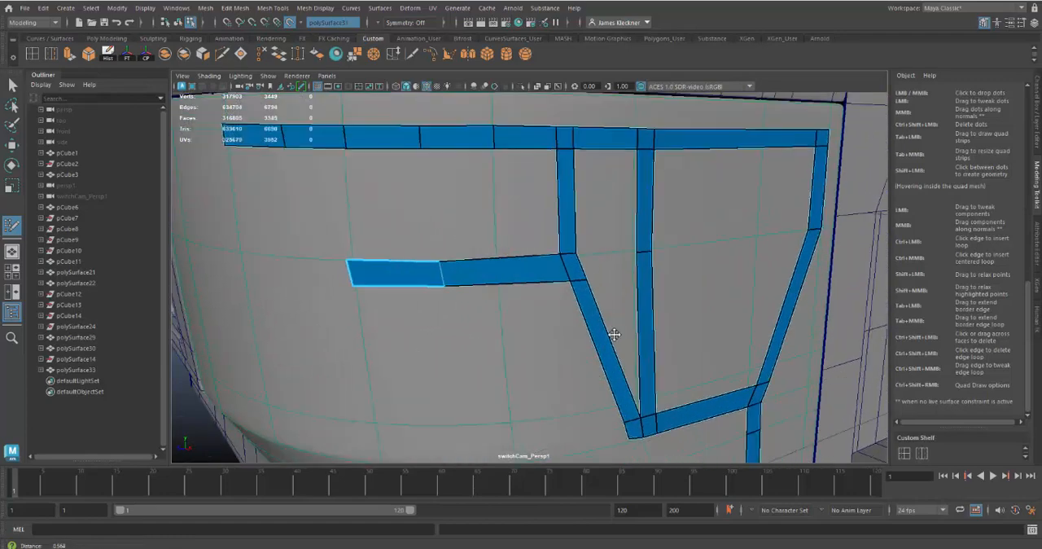
mouse_move(614, 334)
alt+mouse_down()
mouse_move(534, 245)
mouse_move(539, 252)
alt+mouse_up()
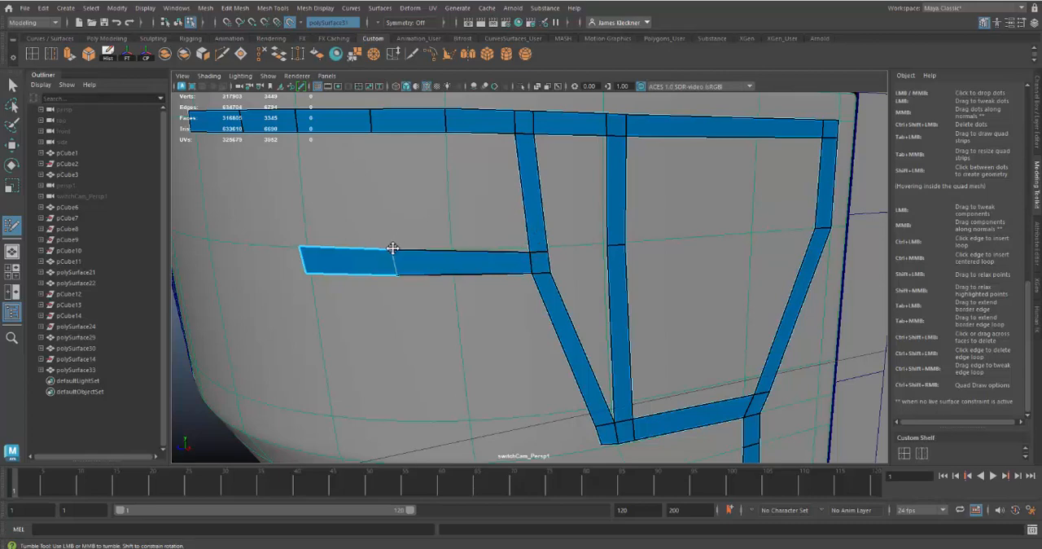
mouse_move(392, 247)
mouse_down()
mouse_move(403, 250)
mouse_move(405, 274)
mouse_up()
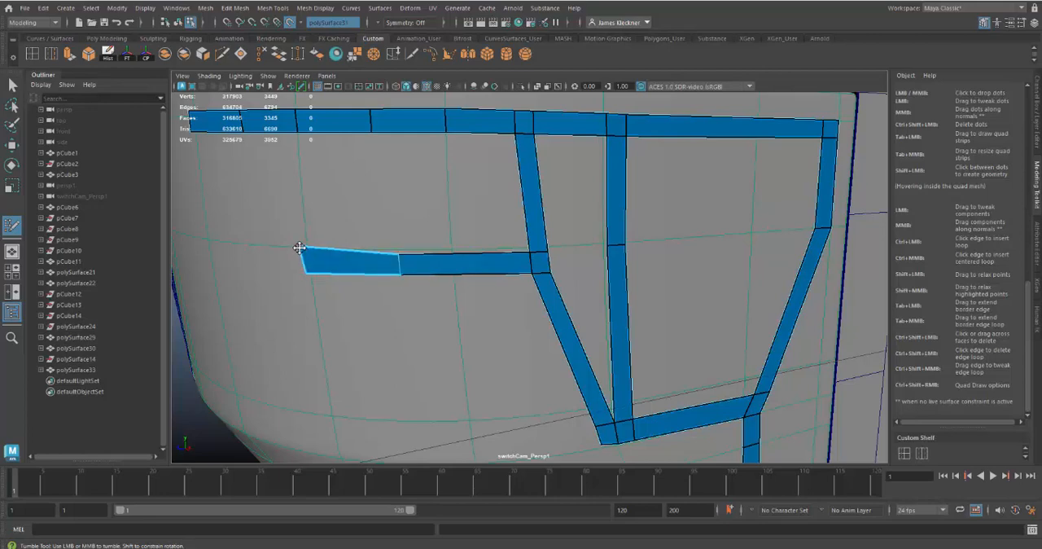
drag(300, 246, 306, 254)
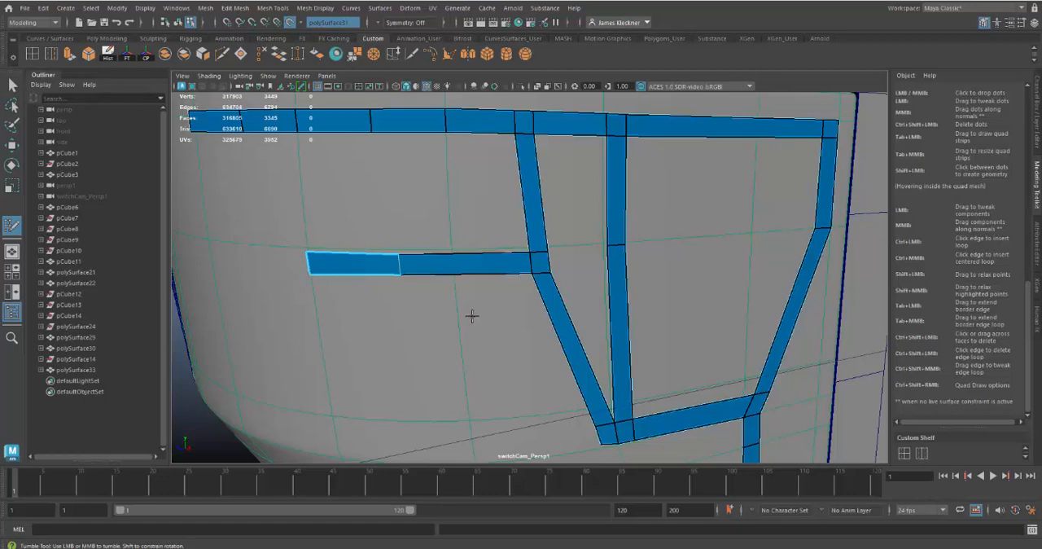
Examine the trim strips on the curved corner panel and their alignment from several angles and distances.
alt+right_drag(467, 337, 419, 290)
alt+drag(419, 290, 592, 297)
alt+drag(657, 322, 558, 278)
alt+right_drag(594, 323, 637, 333)
alt+drag(637, 333, 653, 328)
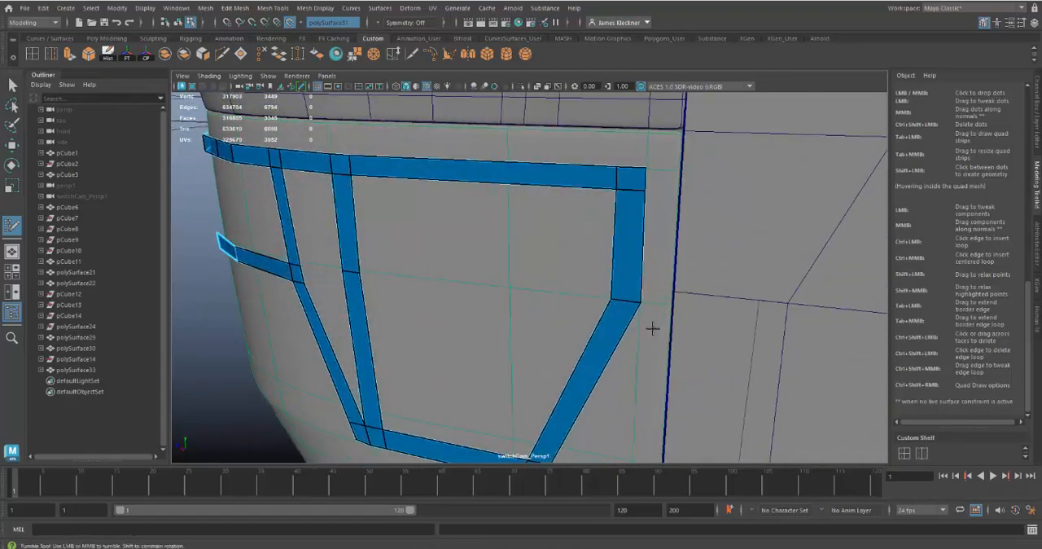
alt+right_drag(572, 367, 527, 344)
alt+drag(527, 343, 624, 324)
alt+right_drag(624, 324, 560, 313)
alt+drag(560, 313, 582, 313)
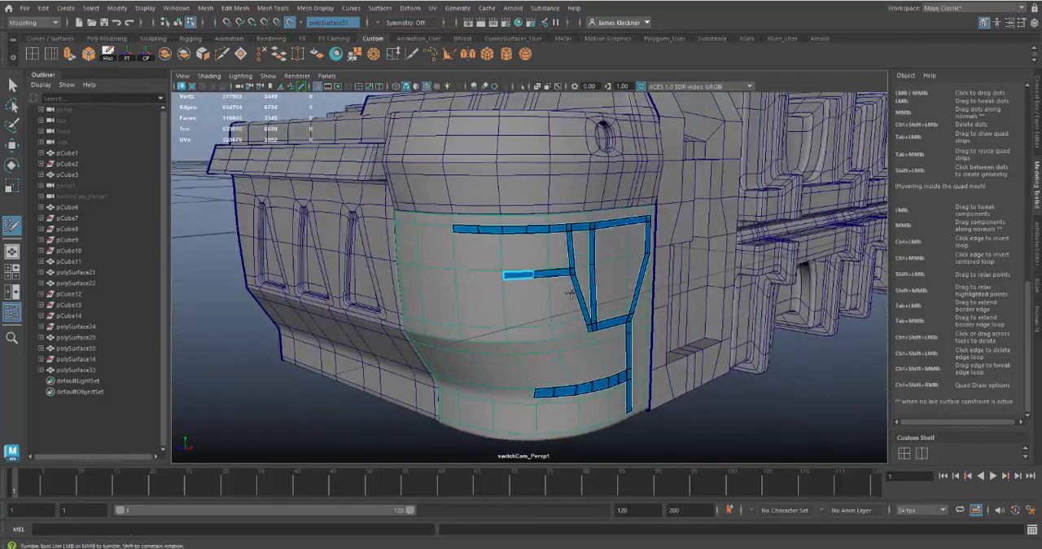
Extend a wide vertical strip from the upper strip's second segment and connect it to the middle horizontal strip with a corner face.
alt+right_drag(585, 357, 664, 379)
alt+middle_drag(488, 279, 526, 276)
alt+right_drag(526, 276, 535, 297)
alt+drag(534, 298, 490, 191)
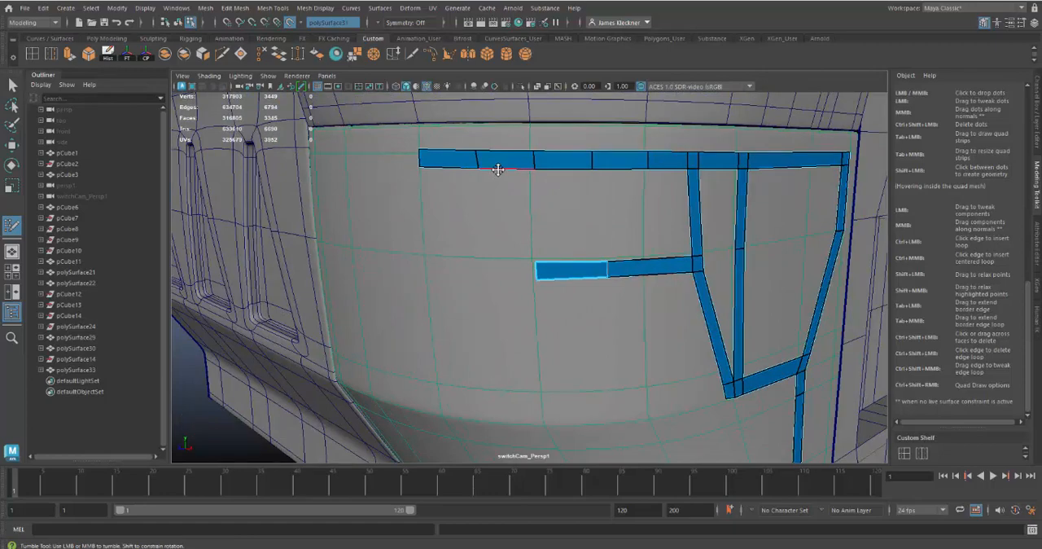
mouse_move(497, 168)
mouse_down()
mouse_move(505, 262)
mouse_move(485, 260)
mouse_move(496, 270)
mouse_move(479, 283)
mouse_up()
mouse_move(582, 337)
alt+mouse_down()
mouse_move(551, 335)
mouse_move(530, 308)
alt+mouse_up()
alt+drag(549, 300, 526, 293)
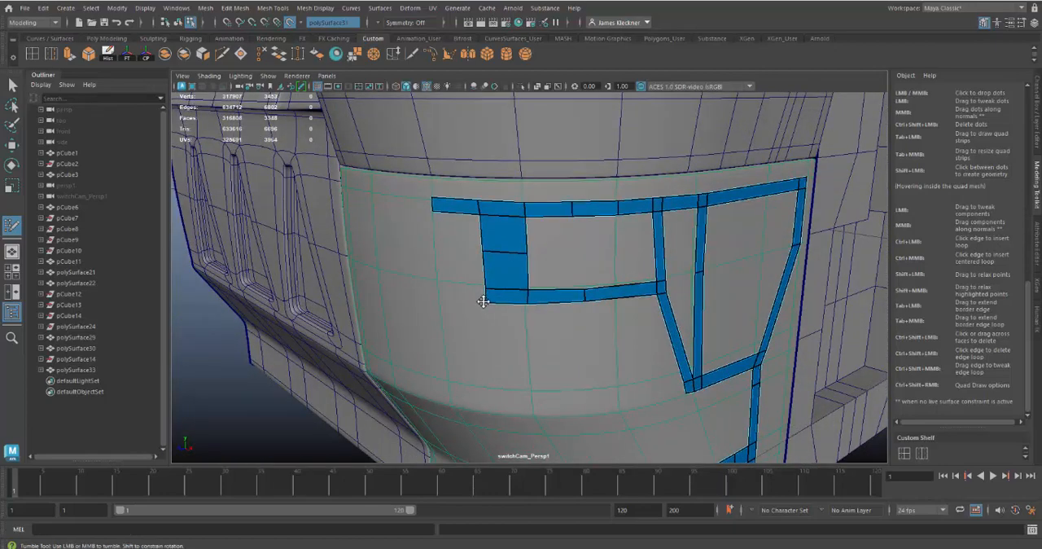
Inspect the joined strips and lower the raised point on the upper strip's top edge to smooth its line.
alt+drag(667, 369, 532, 272)
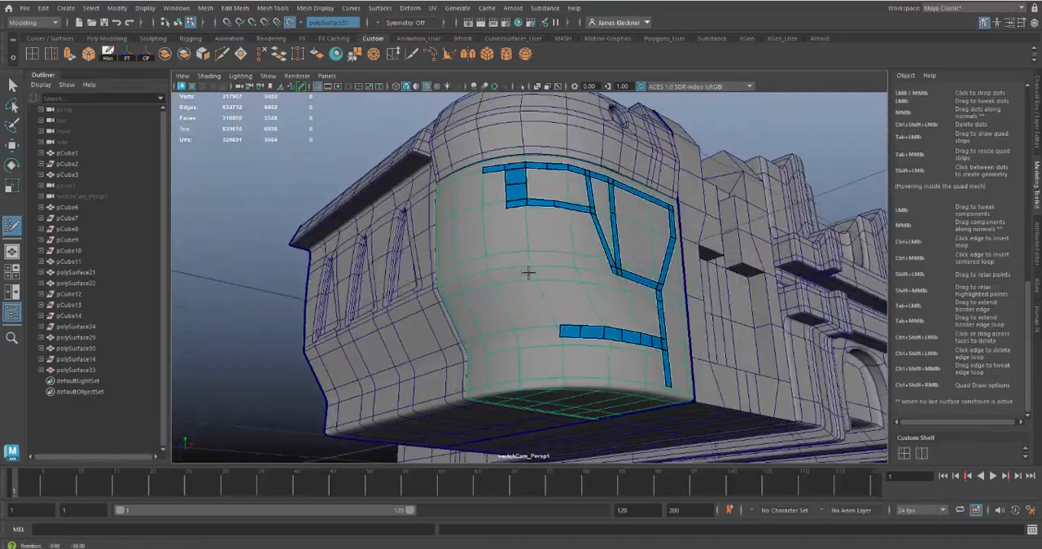
alt+right_drag(533, 272, 503, 322)
alt+drag(502, 323, 512, 277)
alt+right_drag(513, 276, 572, 344)
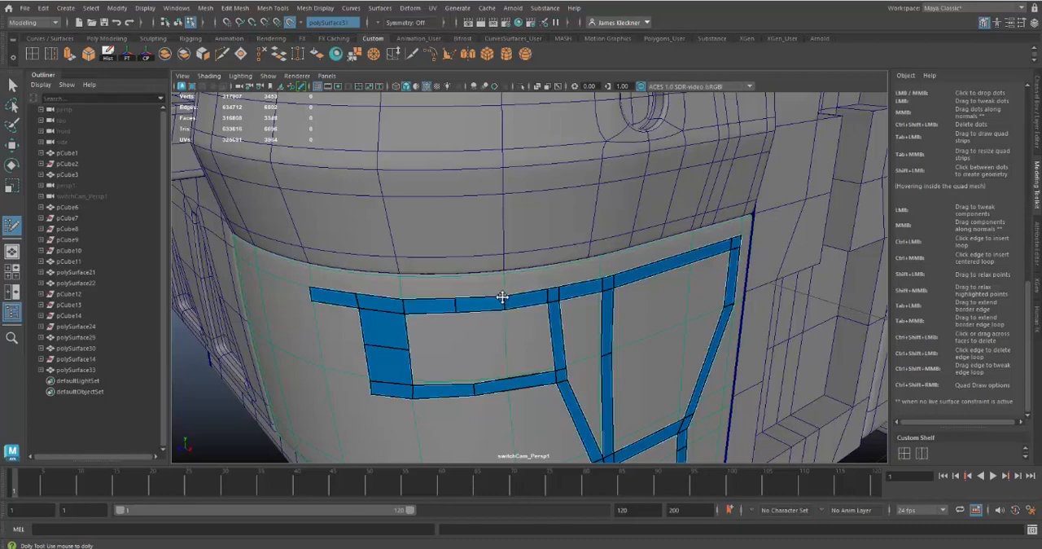
alt+drag(750, 348, 718, 340)
scroll(510, 265, up, 3)
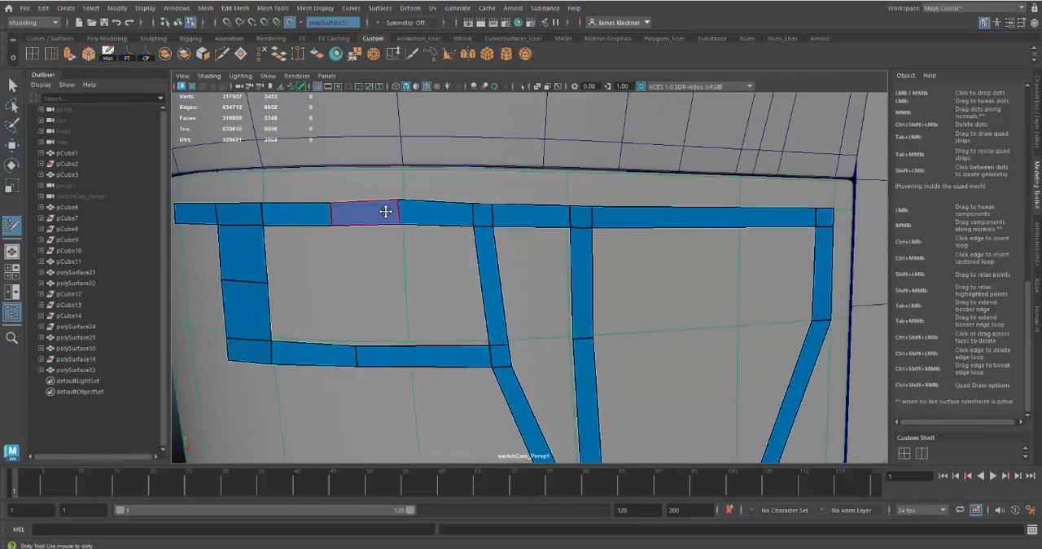
drag(398, 199, 400, 200)
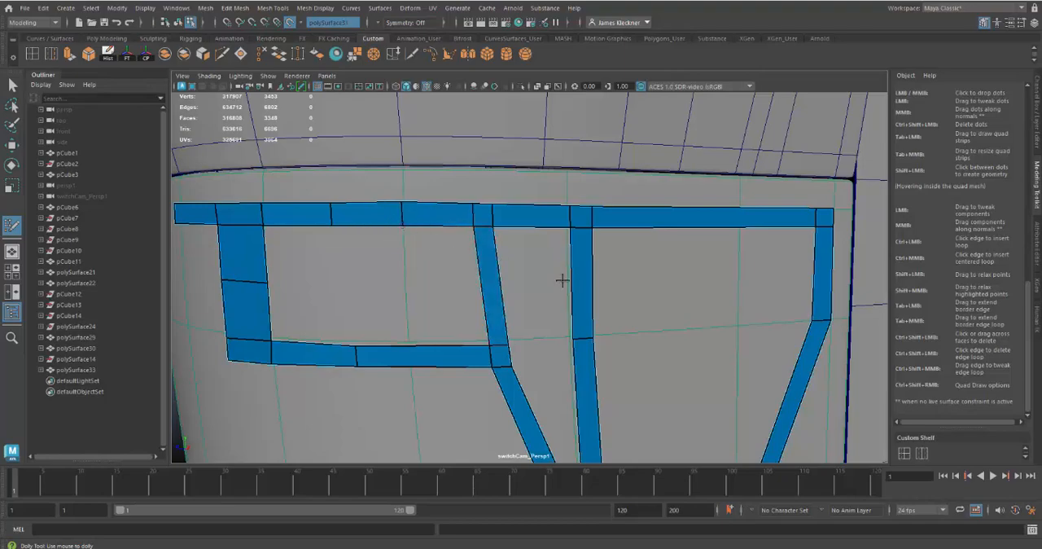
Extend the lower horizontal strip around the corner, add a short end face, and extend an angled strip upward from it.
scroll(562, 280, down, 5)
alt+drag(561, 280, 551, 258)
alt+right_drag(570, 327, 602, 378)
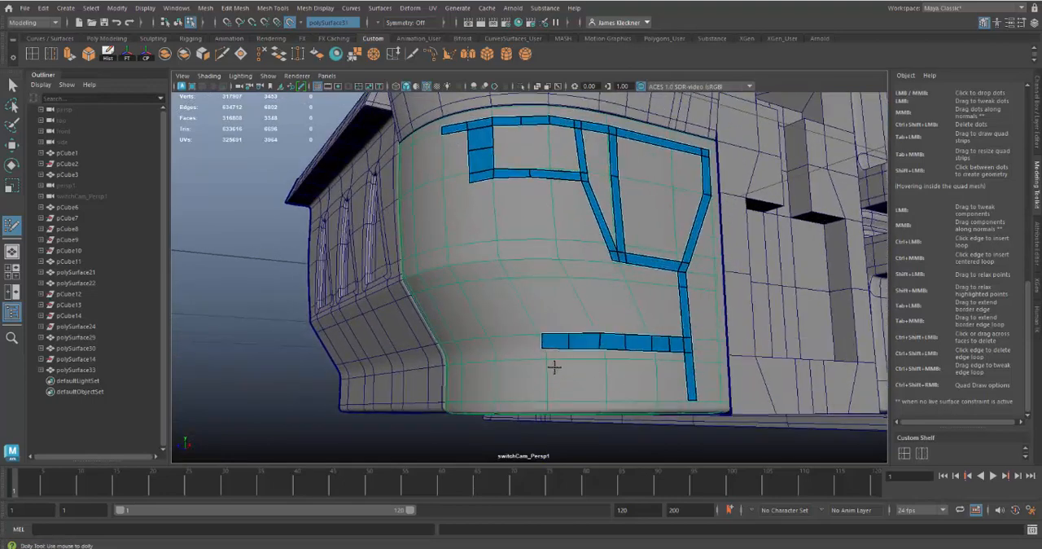
drag(540, 343, 522, 345)
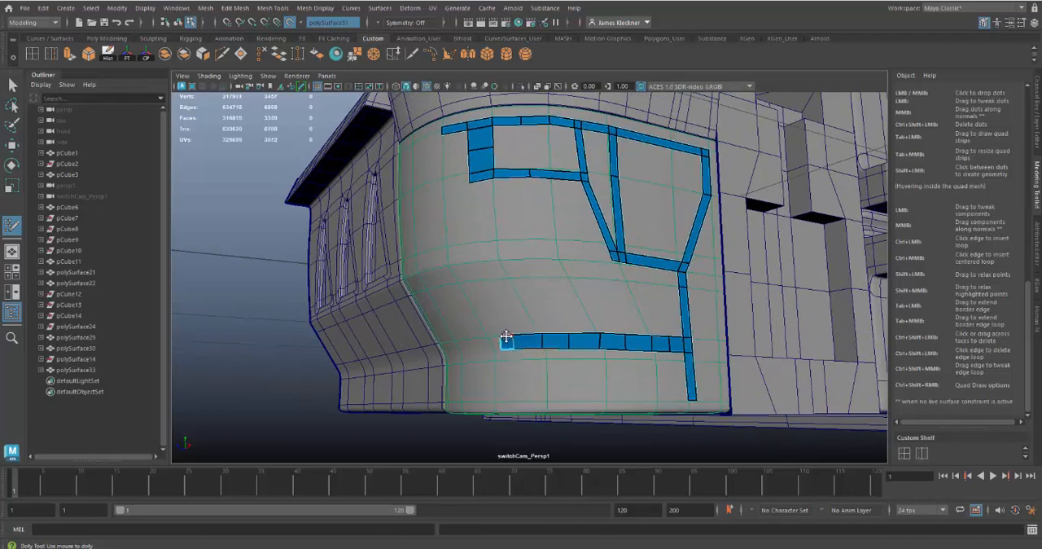
drag(505, 338, 482, 285)
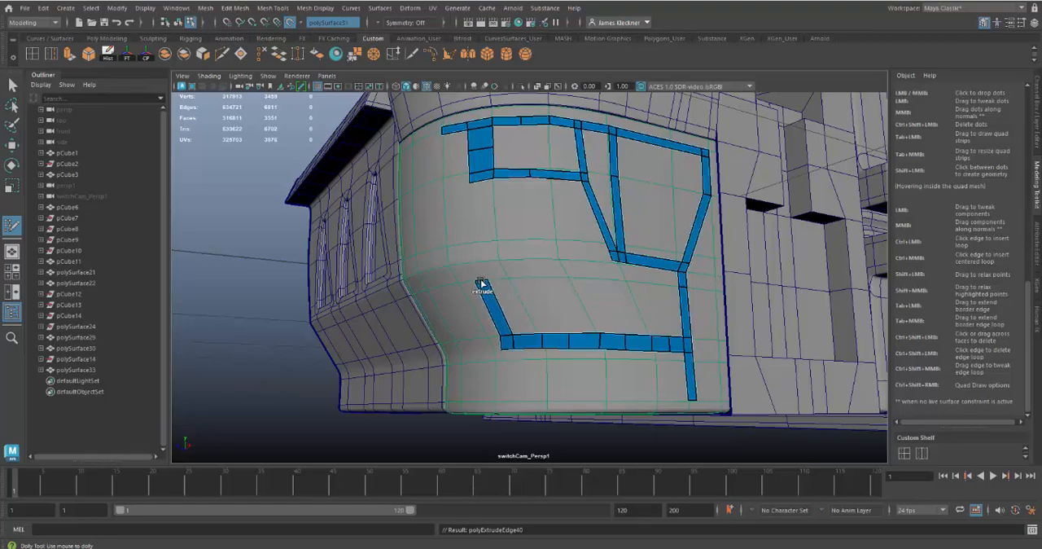
Add a short corner face at the angled strip's upper end and extend a horizontal strip outward from its side.
alt+drag(570, 298, 598, 304)
alt+right_drag(598, 304, 528, 286)
alt+middle_drag(528, 285, 509, 265)
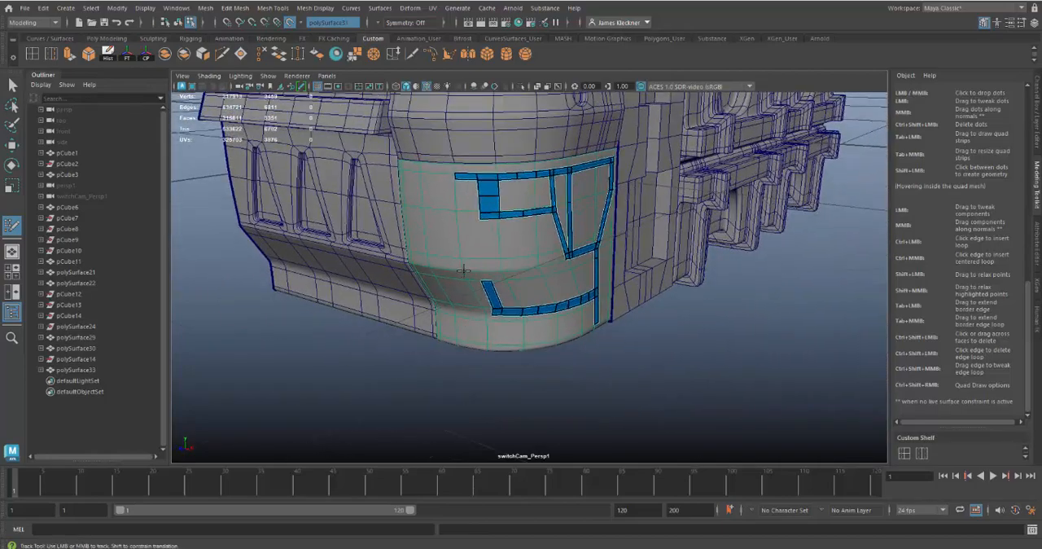
alt+drag(464, 270, 497, 336)
alt+right_drag(497, 336, 505, 323)
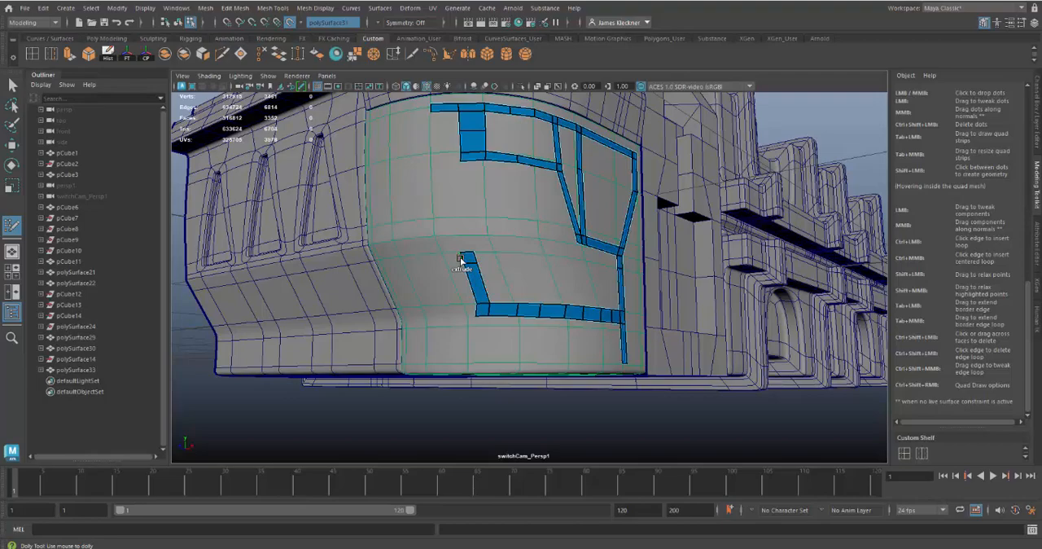
drag(461, 260, 464, 290)
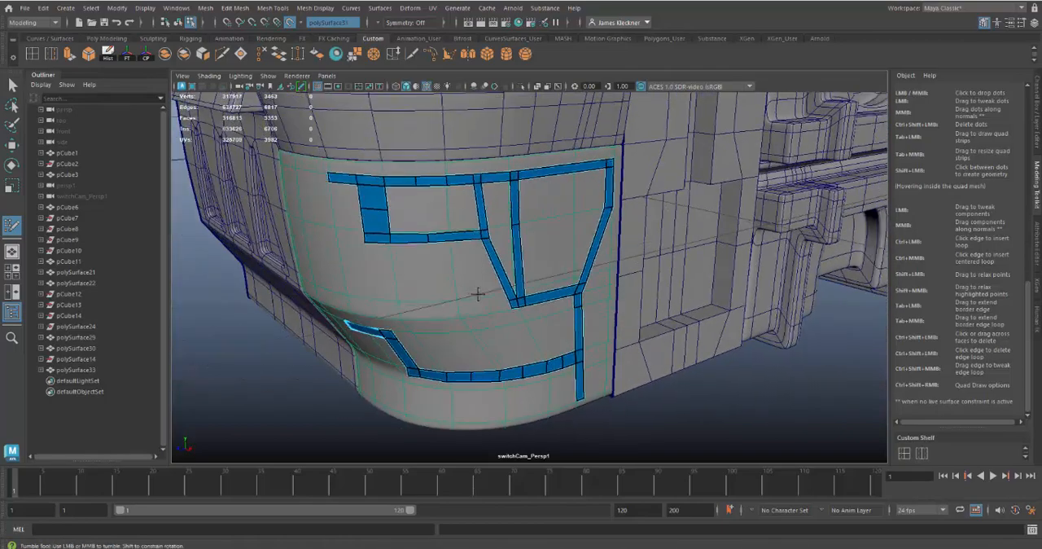
Insert an edge loop to form a narrow face in the middle horizontal strip and extend a narrow vertical strip down from it.
alt+right_drag(477, 293, 411, 238)
alt+drag(509, 357, 481, 380)
alt+right_drag(481, 379, 545, 411)
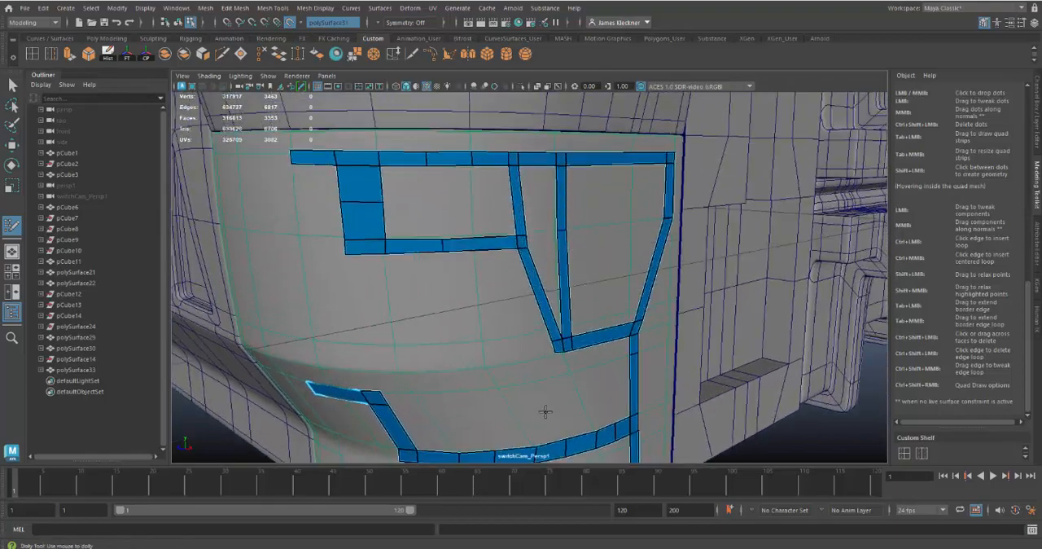
ctrl+click(436, 247)
drag(438, 252, 447, 369)
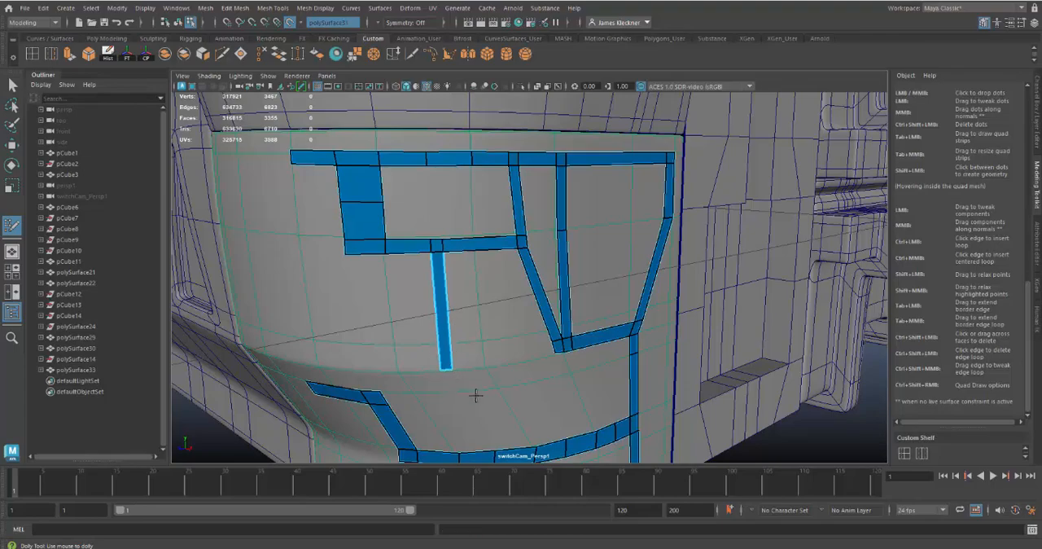
Fill two adjoining quads between dots inside the trapezoidal frame and try adding a third one beside them.
alt+drag(515, 409, 493, 341)
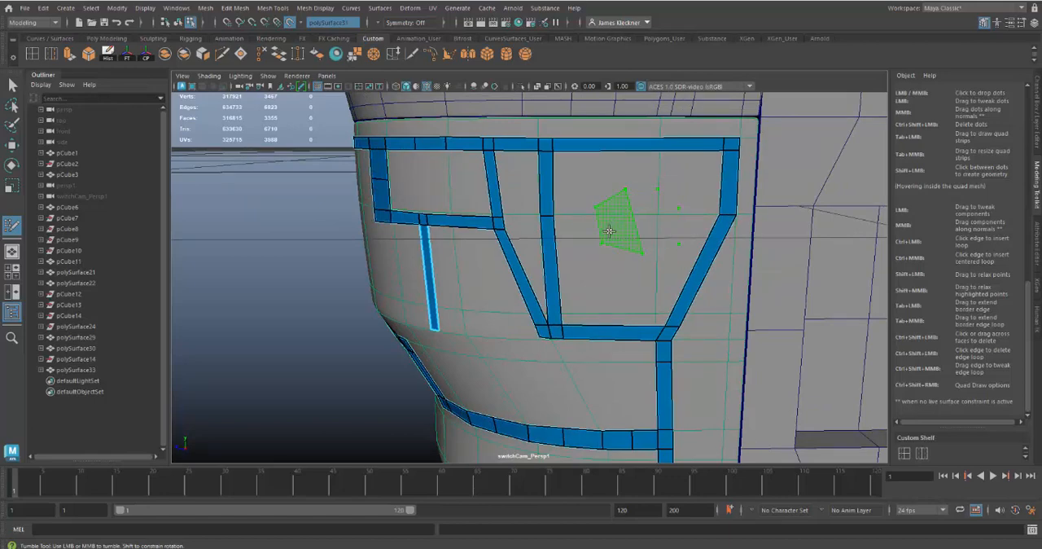
shift+click(608, 231)
shift+click(642, 221)
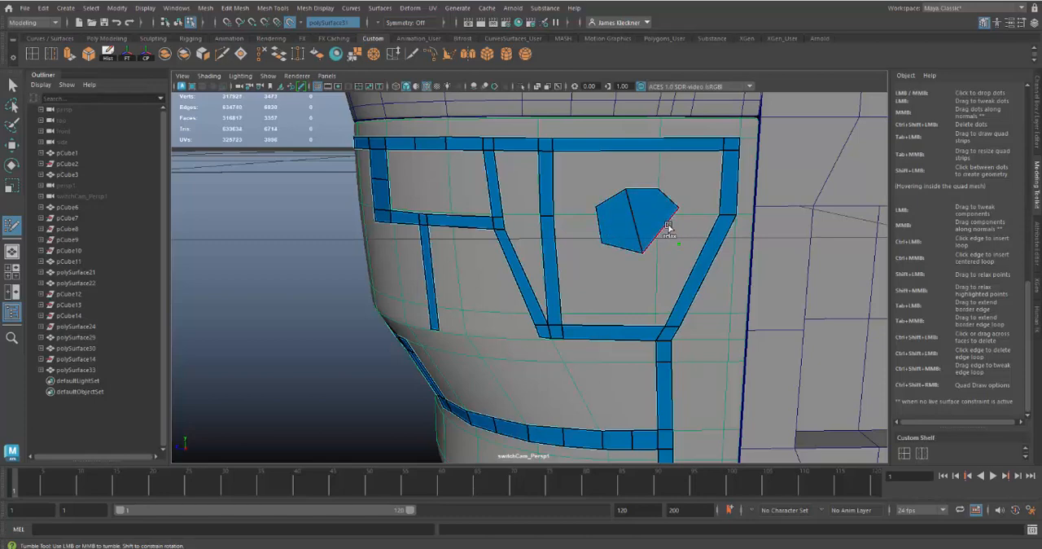
shift+click(669, 233)
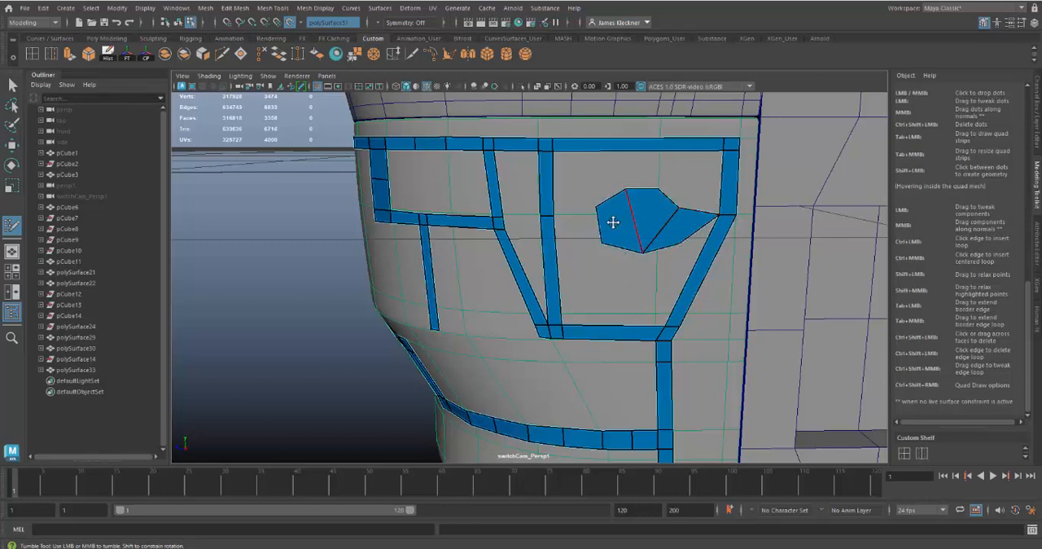
ctrl+shift+click(689, 226)
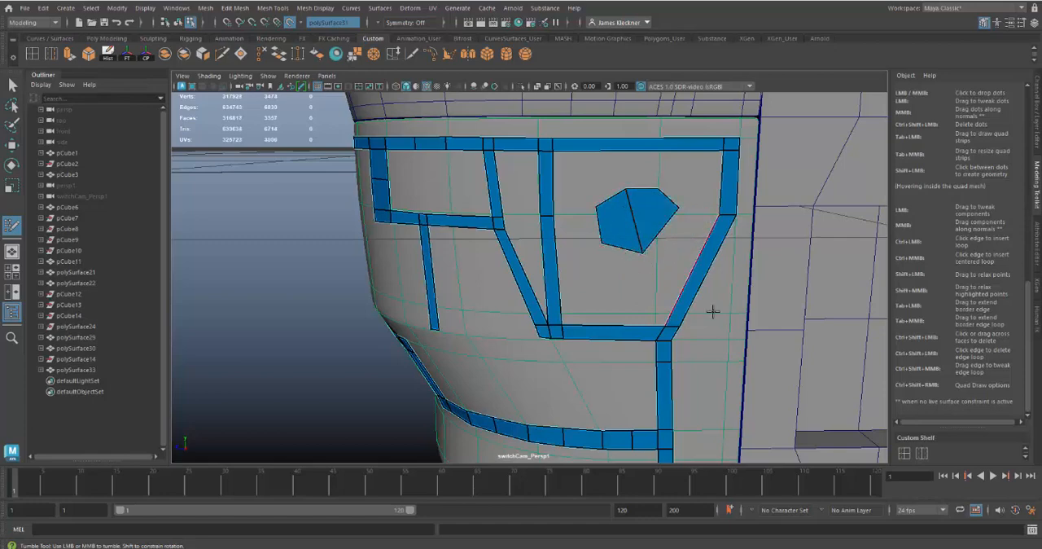
Reshape the two quads inside the trapezoidal frame into a hexagon and delete both faces.
alt+drag(681, 283, 673, 295)
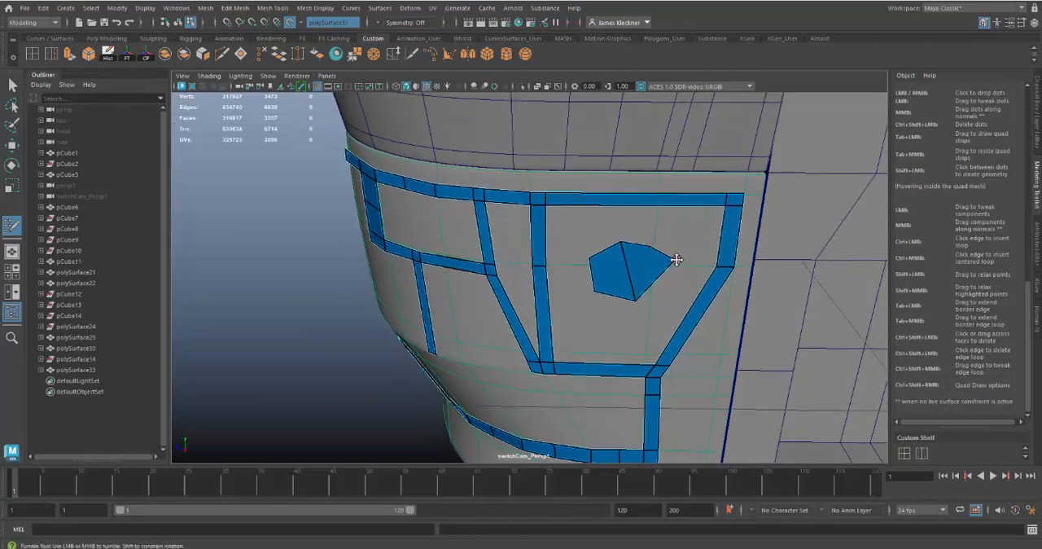
drag(676, 260, 670, 276)
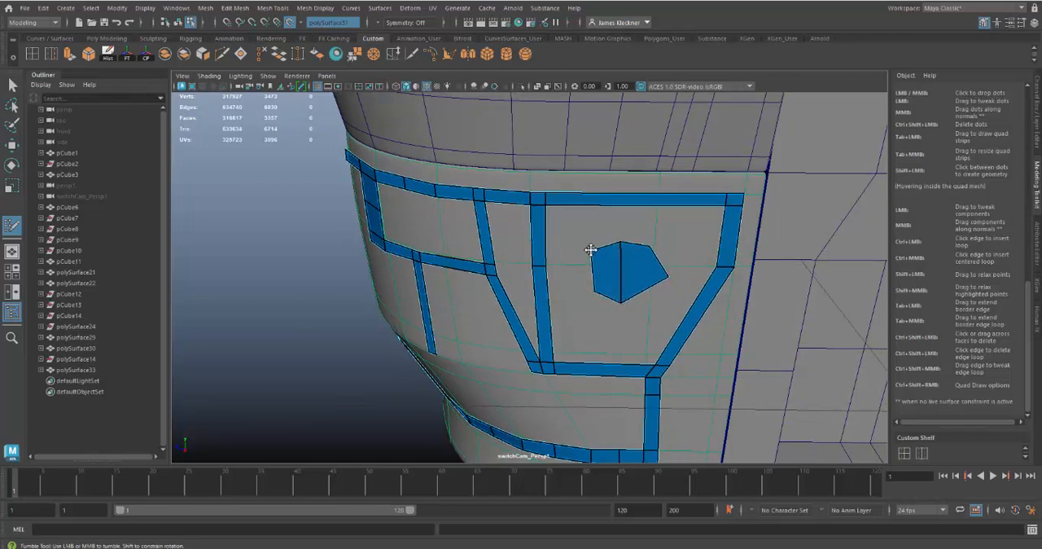
drag(668, 275, 658, 283)
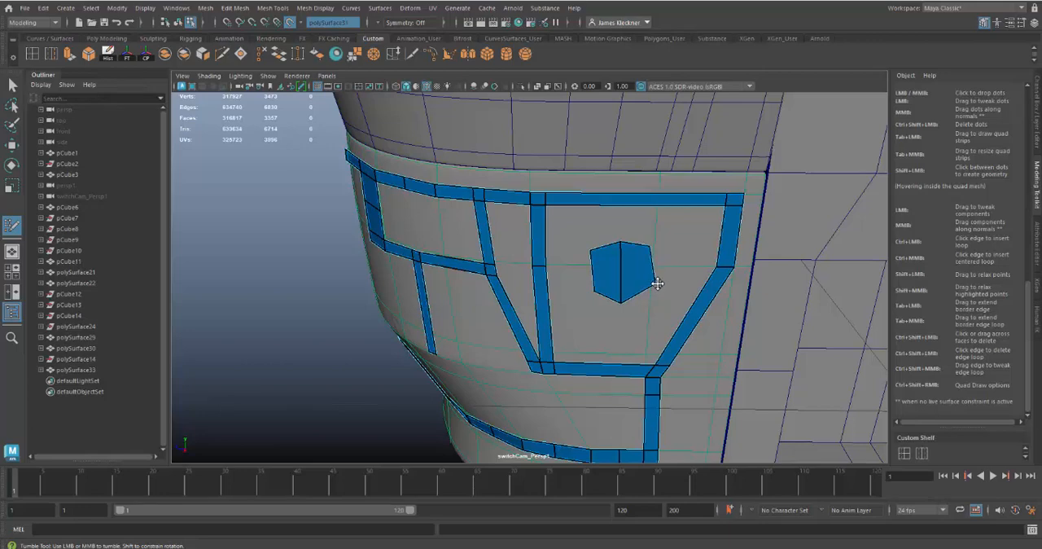
ctrl+shift+click(611, 275)
ctrl+shift+click(639, 273)
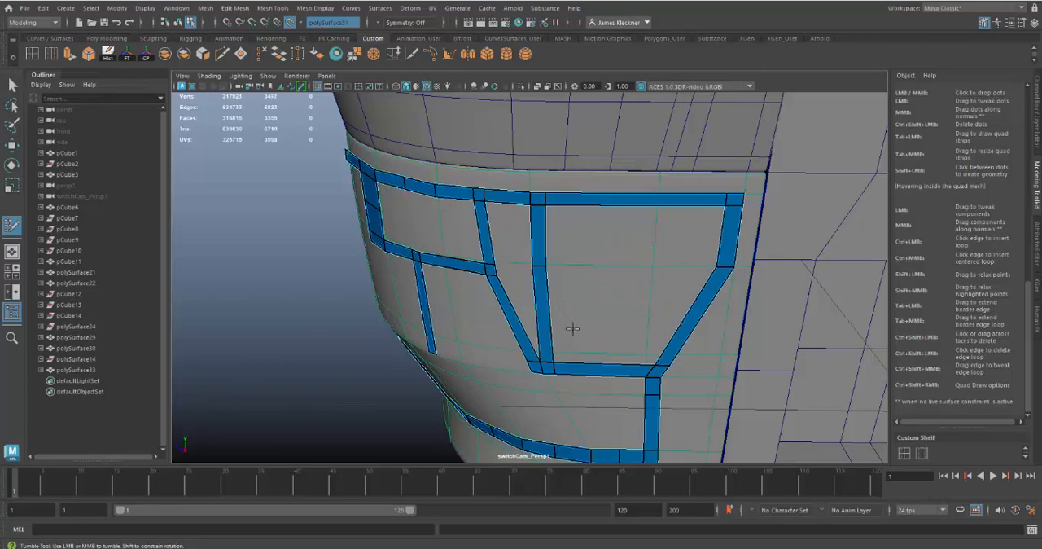
Leave Quad Draw for object selection and turn off the live surface on the curved corner panel.
alt+drag(561, 351, 458, 222)
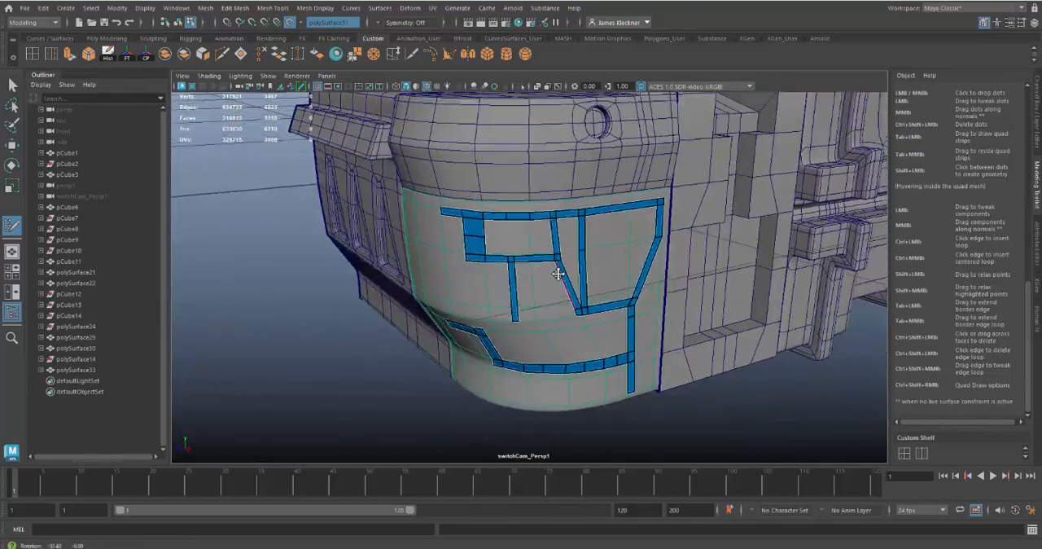
mouse_move(531, 271)
alt+middle_down()
mouse_move(559, 268)
mouse_move(529, 282)
alt+middle_up()
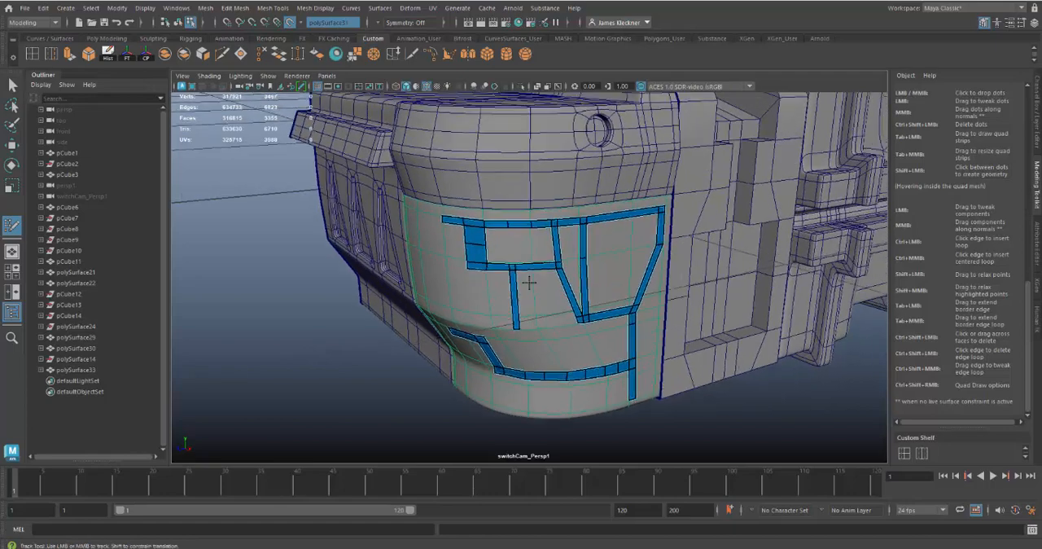
key(q)
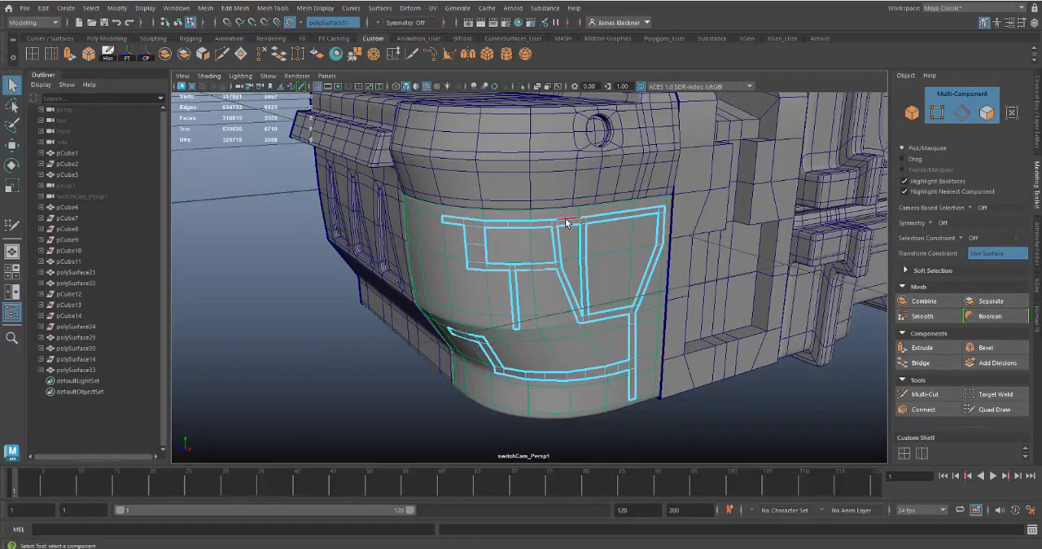
right_drag(568, 221, 585, 214)
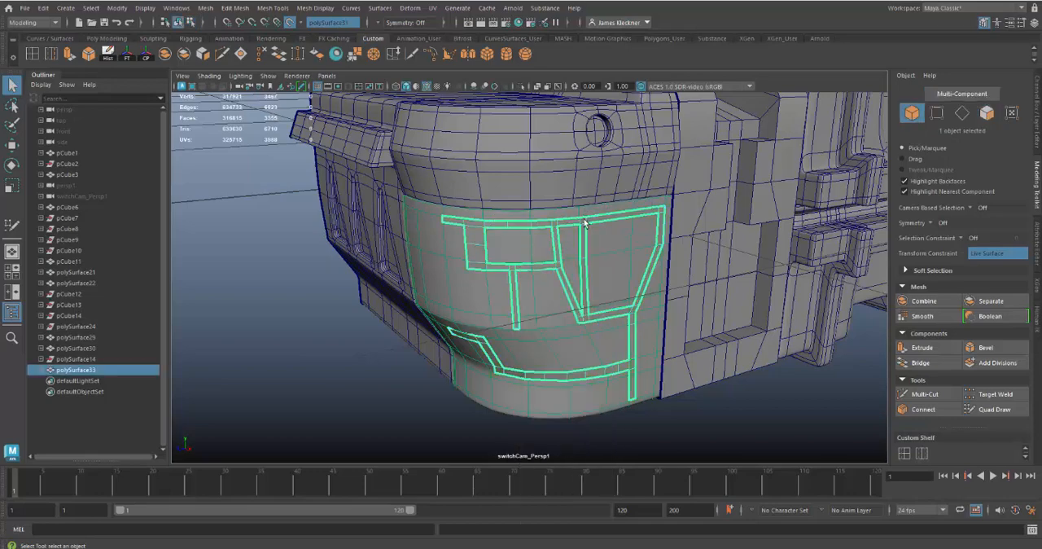
alt+drag(598, 294, 460, 225)
click(461, 224)
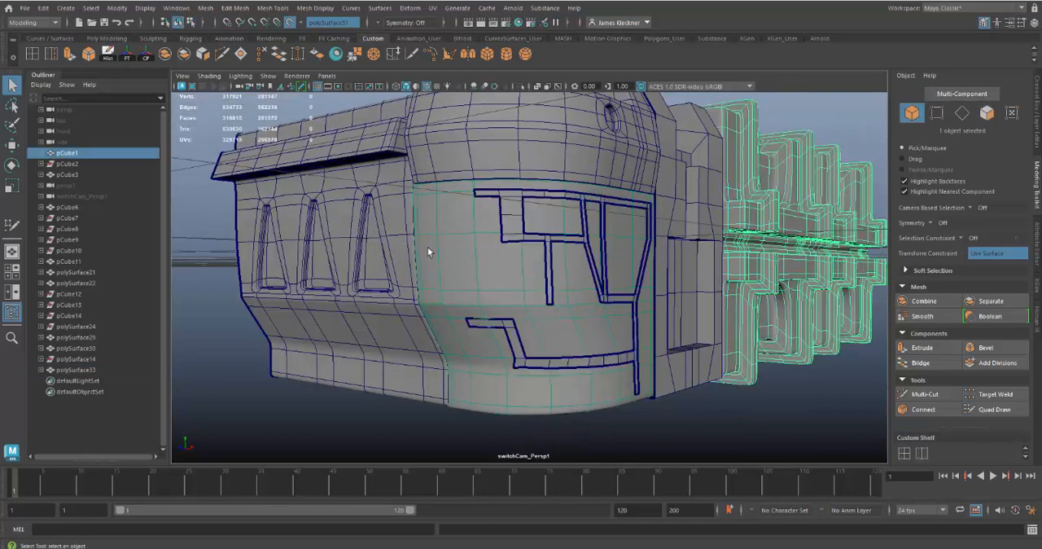
click(290, 22)
Select the trim mesh as an object and center its pivot.
alt+drag(562, 271, 528, 259)
click(534, 260)
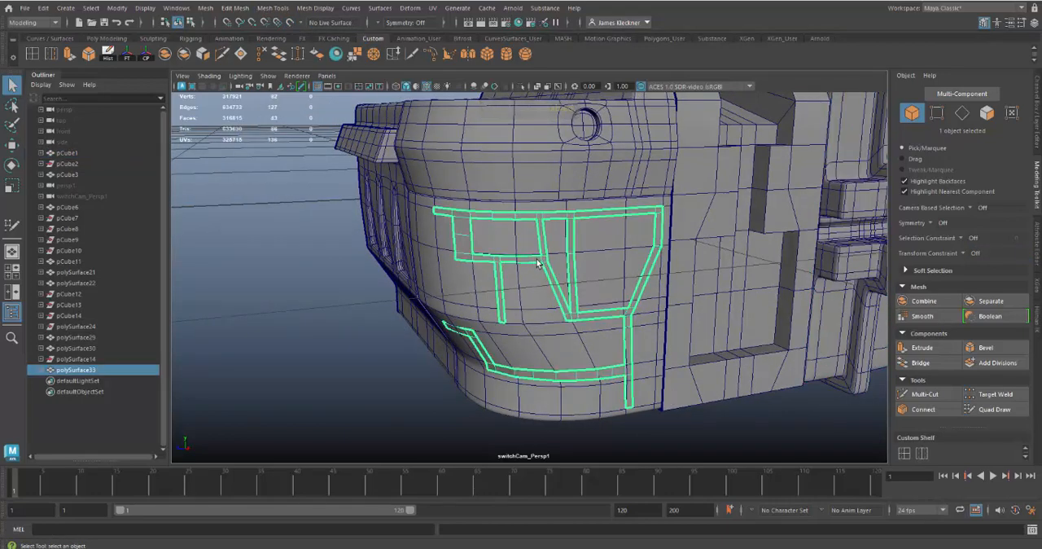
right_drag(537, 262, 618, 518)
click(442, 385)
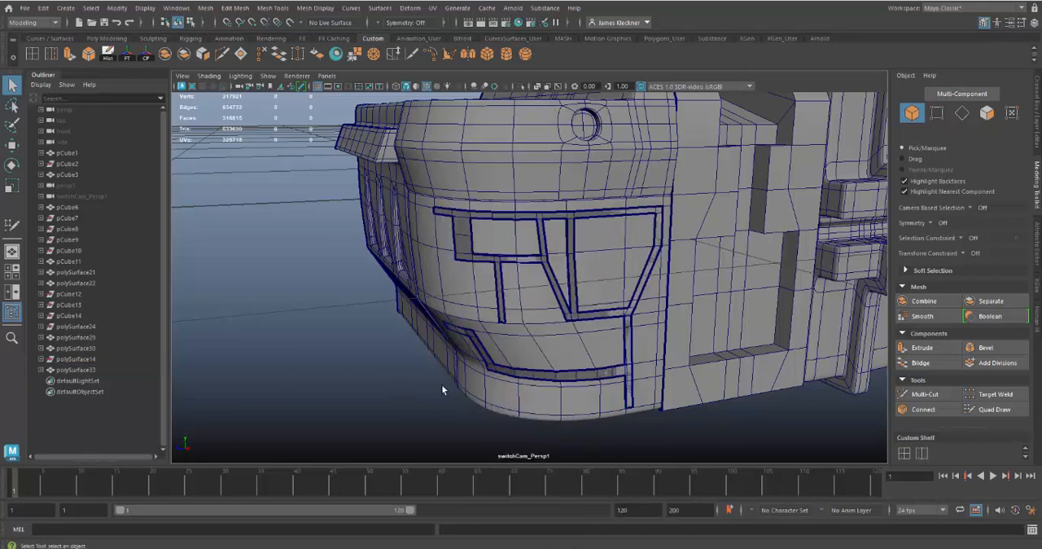
alt+drag(441, 384, 567, 316)
click(564, 287)
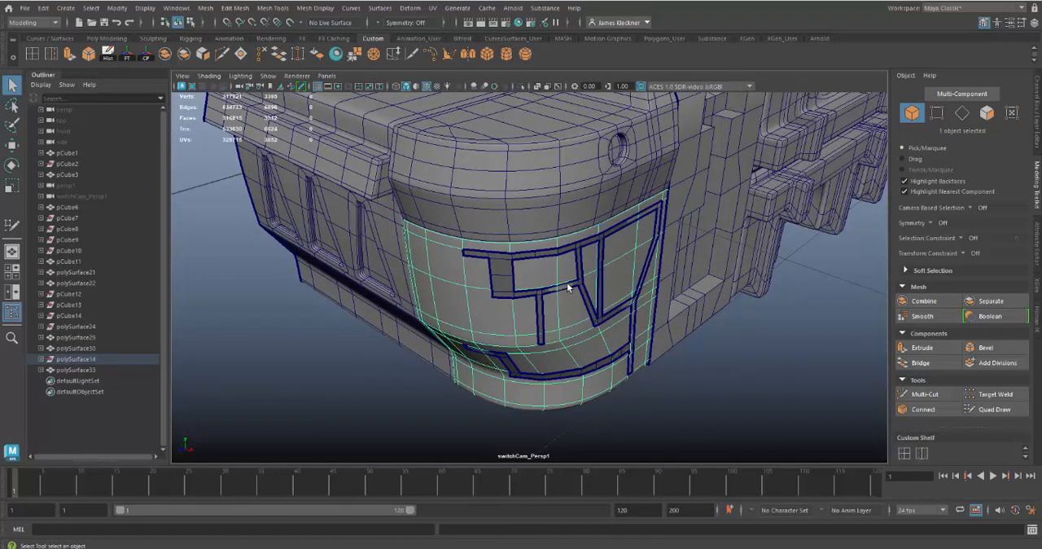
click(578, 289)
key(w)
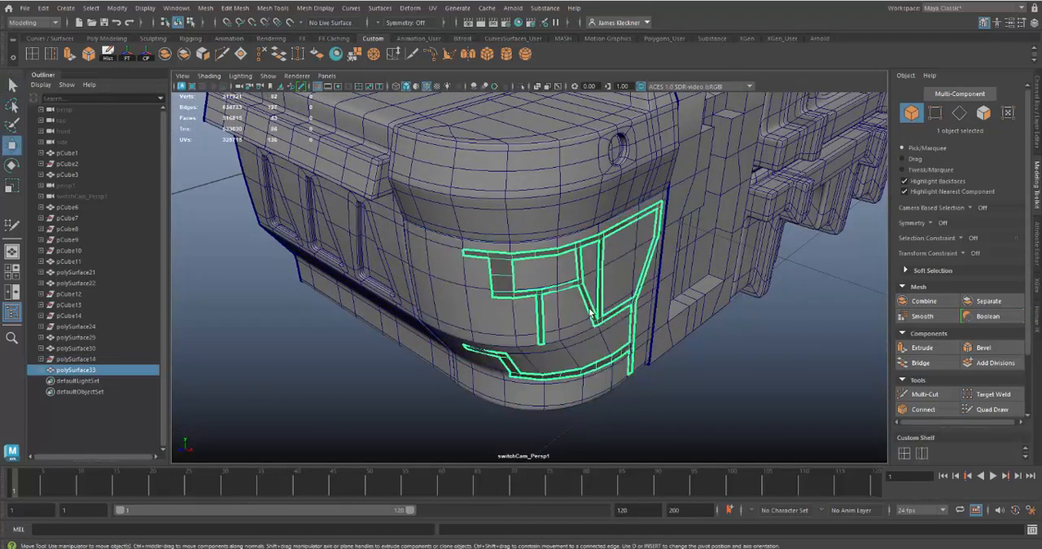
click(146, 57)
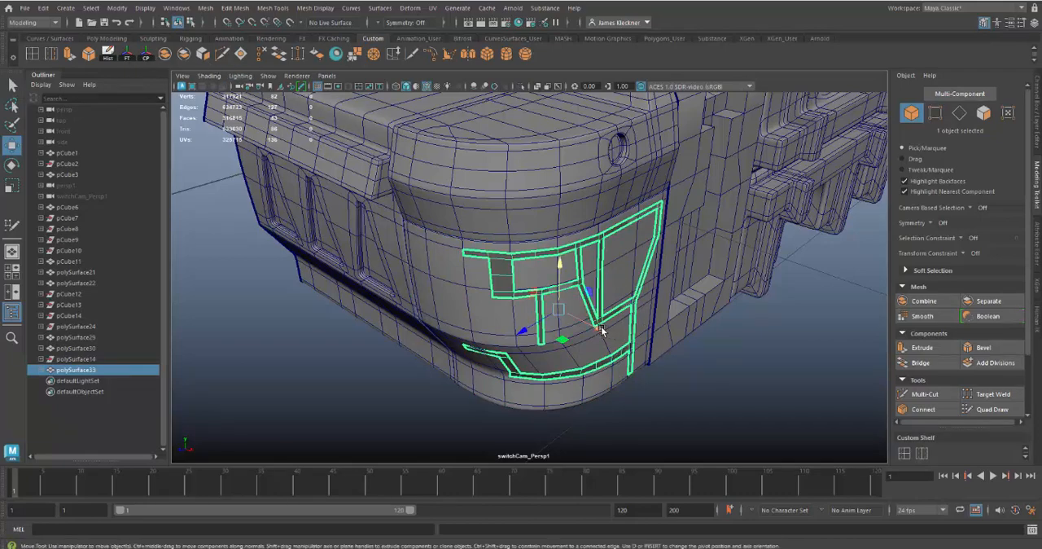
middle_drag(600, 329, 599, 329)
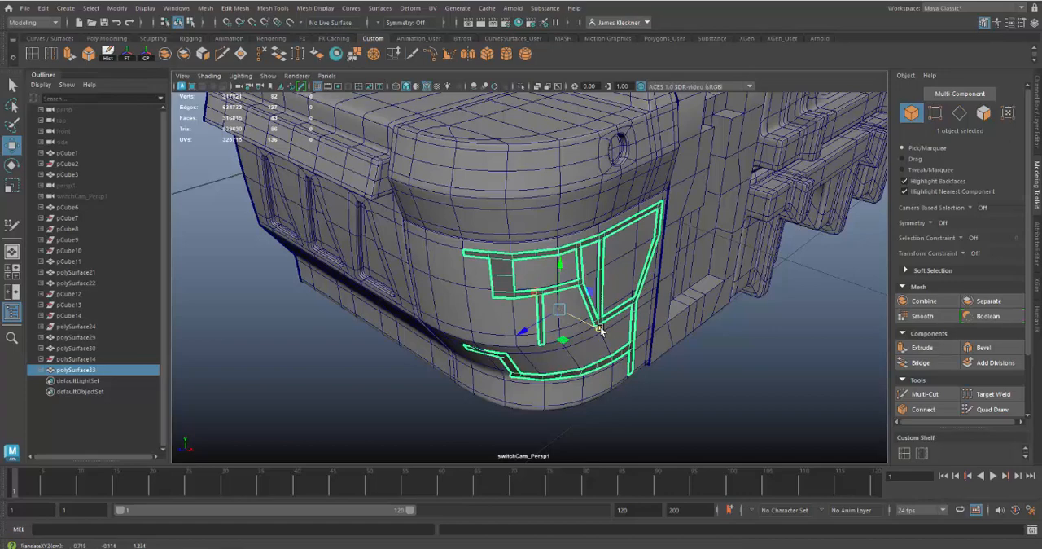
click(117, 9)
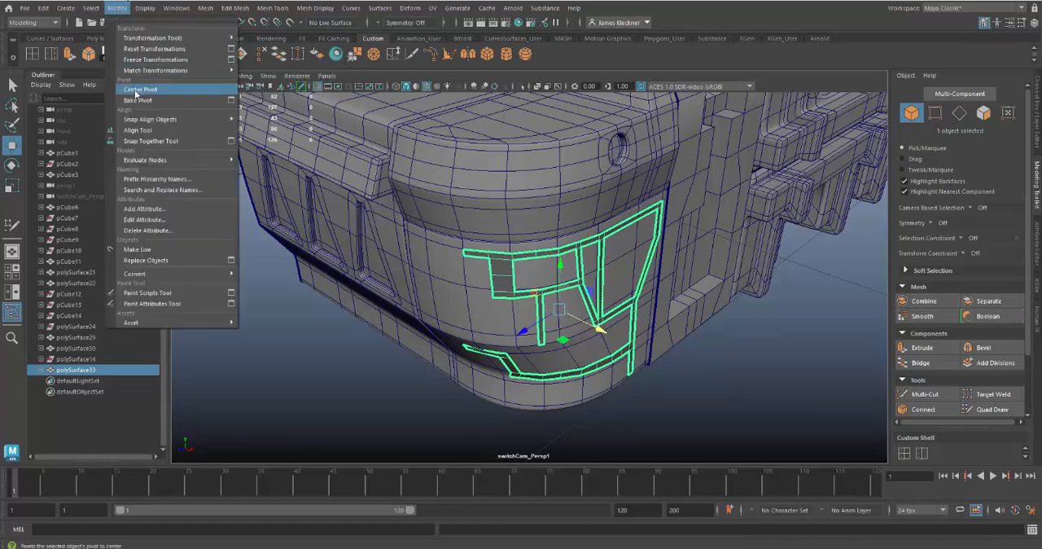
alt+drag(721, 346, 545, 372)
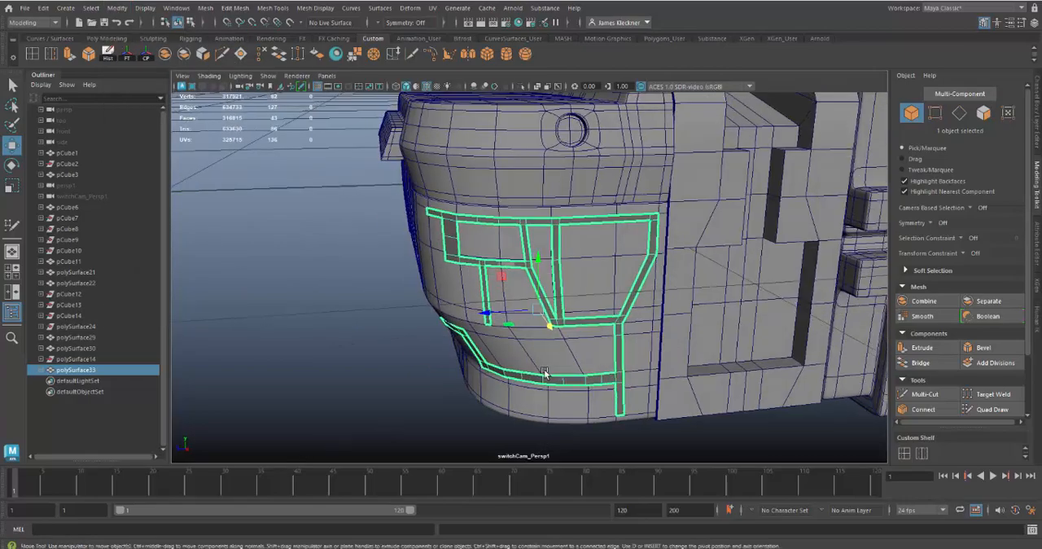
click(396, 379)
Make the curved corner panel live again and resume Quad Draw on the trim mesh.
alt+drag(519, 347, 604, 343)
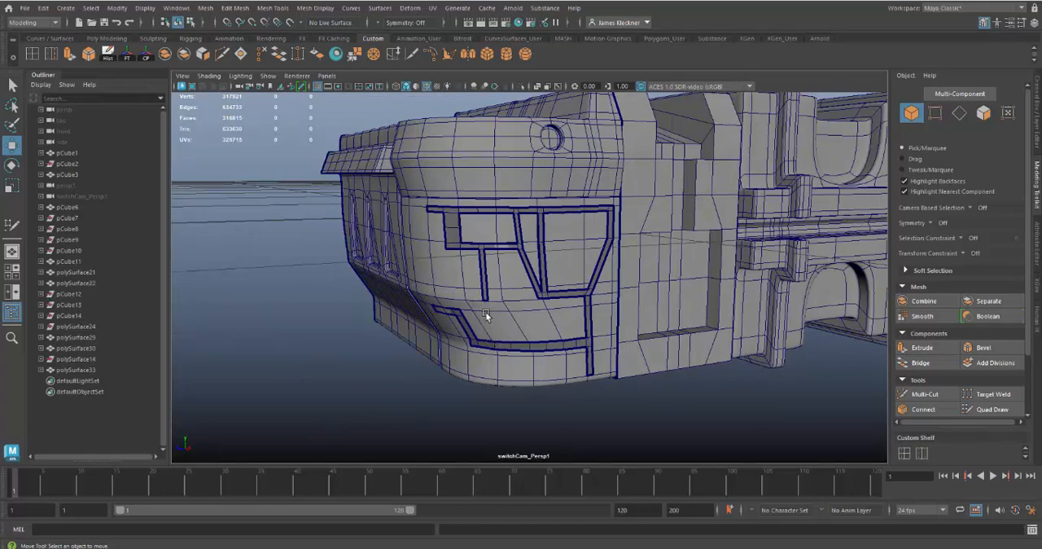
alt+drag(514, 336, 552, 324)
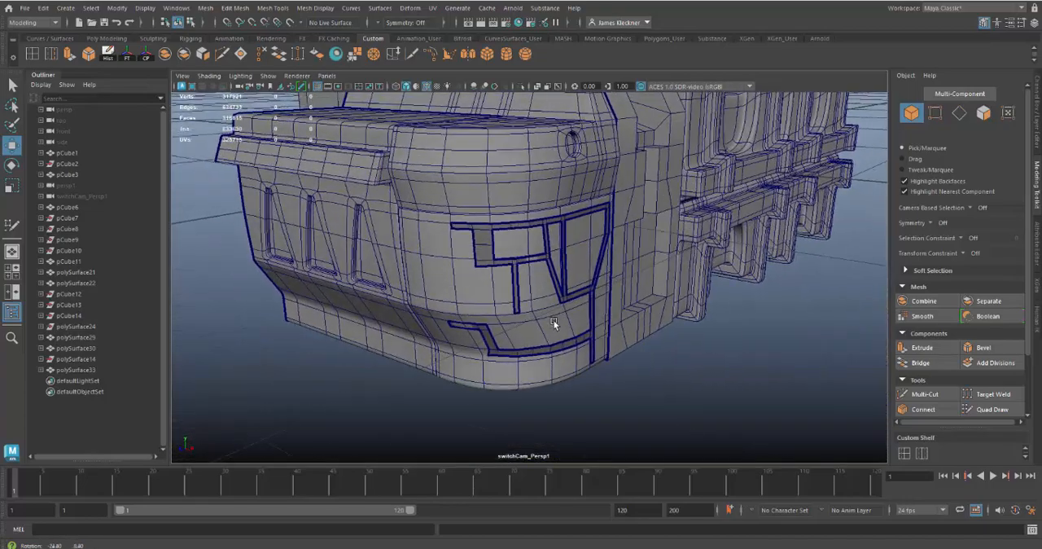
click(468, 280)
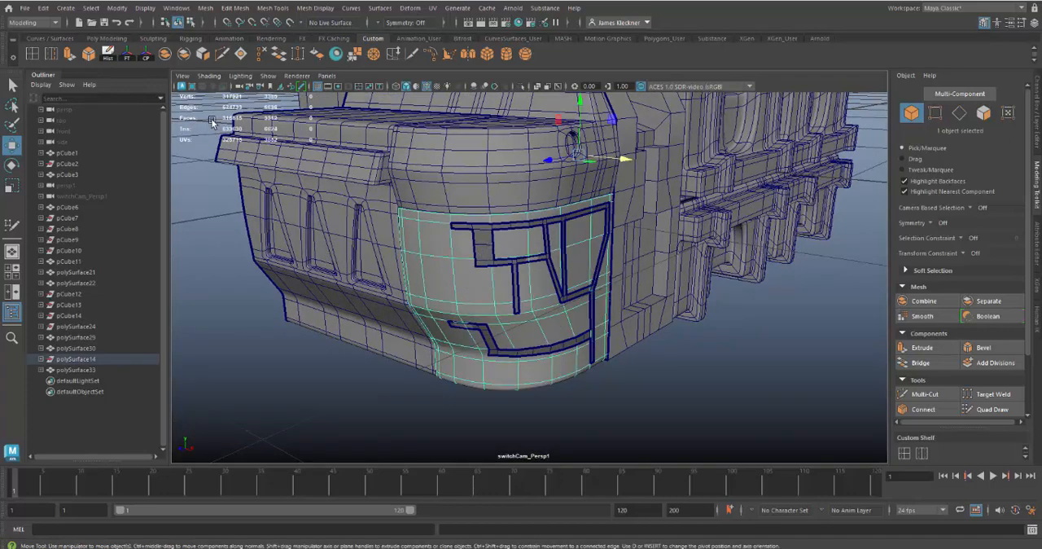
click(290, 23)
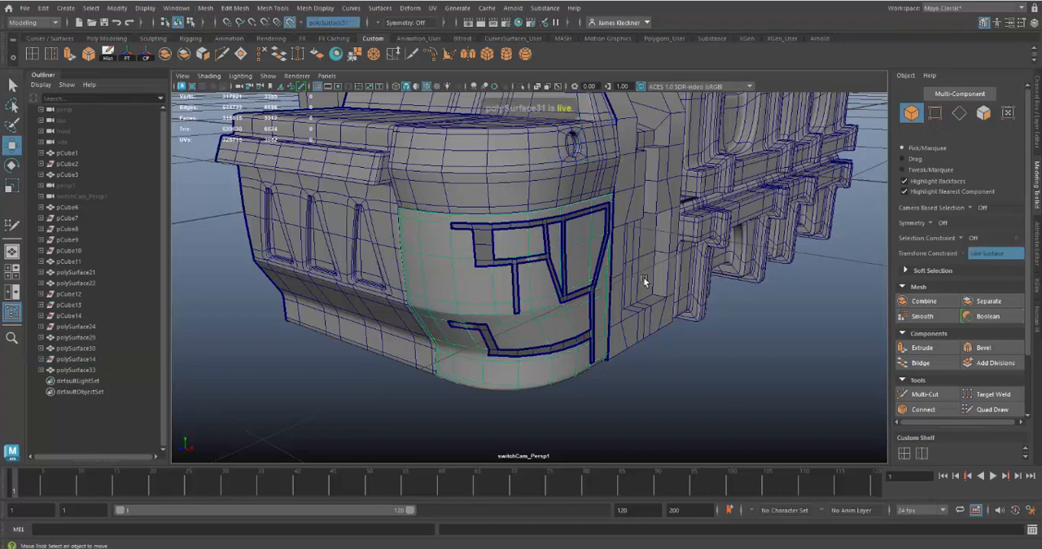
alt+drag(529, 312, 500, 296)
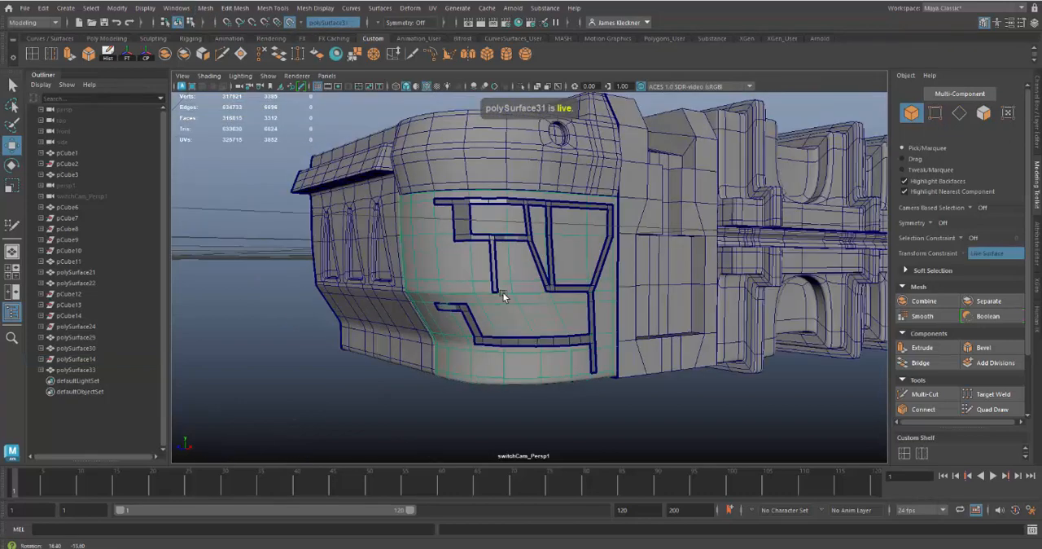
click(465, 227)
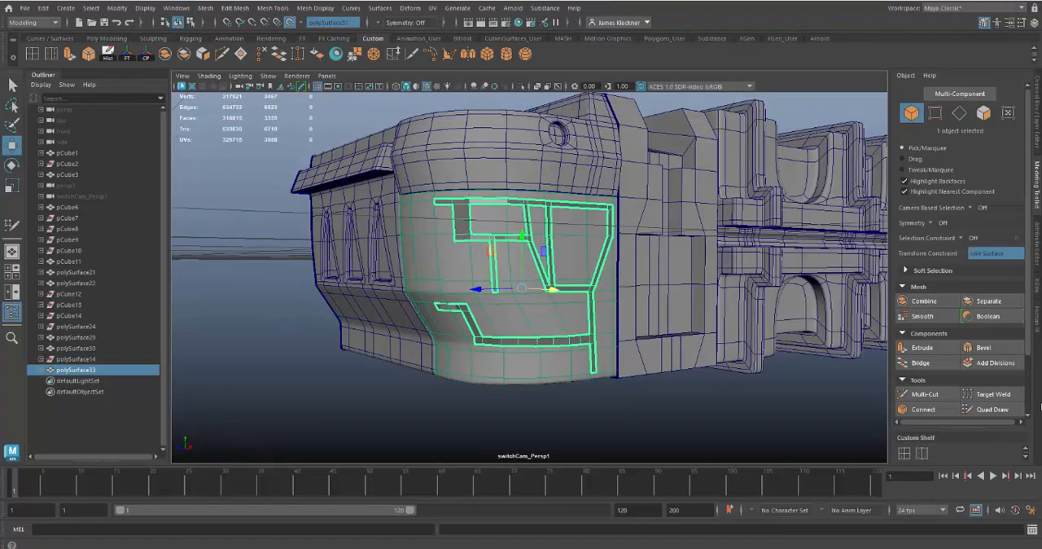
click(991, 409)
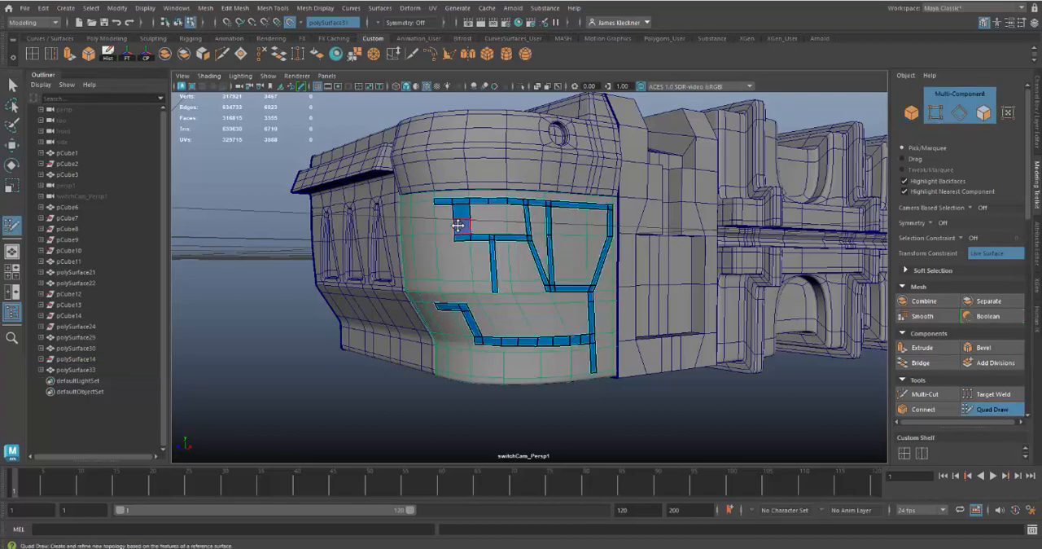
Insert an edge loop near the short vertical strip's lower end and extend a horizontal strip from there to the trapezoidal frame's lower corner.
alt+right_drag(474, 262, 563, 361)
mouse_move(562, 360)
alt+mouse_down()
mouse_move(617, 344)
mouse_move(563, 318)
mouse_move(580, 314)
alt+mouse_up()
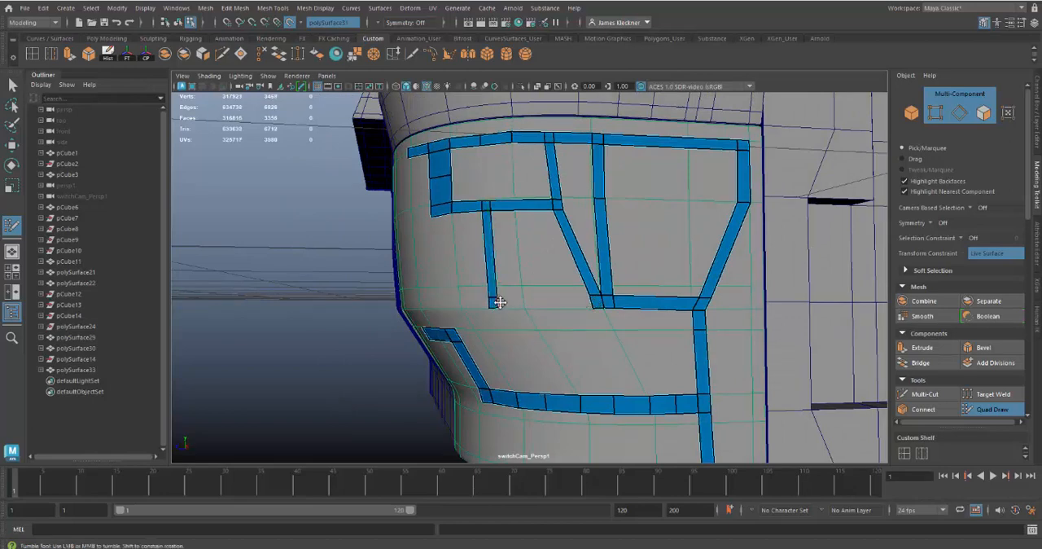
drag(498, 303, 588, 305)
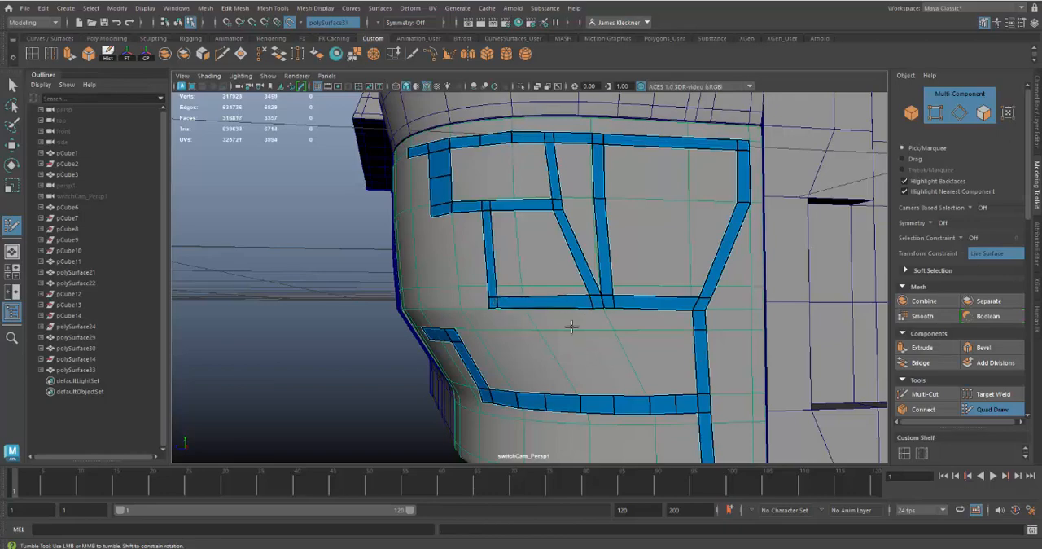
mouse_move(572, 326)
alt+mouse_down()
mouse_move(639, 362)
mouse_move(554, 367)
mouse_move(489, 329)
mouse_move(559, 339)
alt+mouse_up()
alt+right_drag(559, 339, 452, 256)
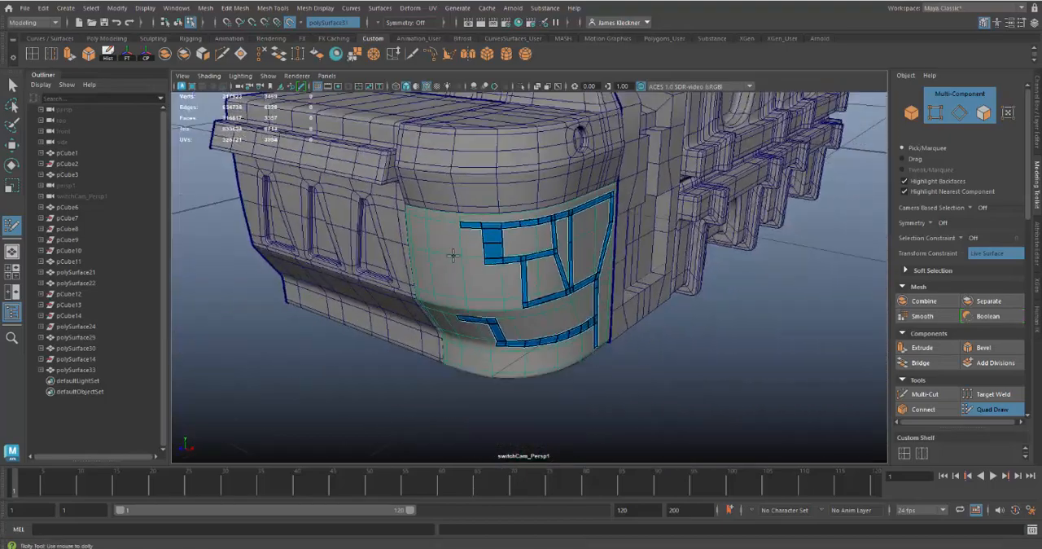
alt+middle_drag(453, 255, 461, 252)
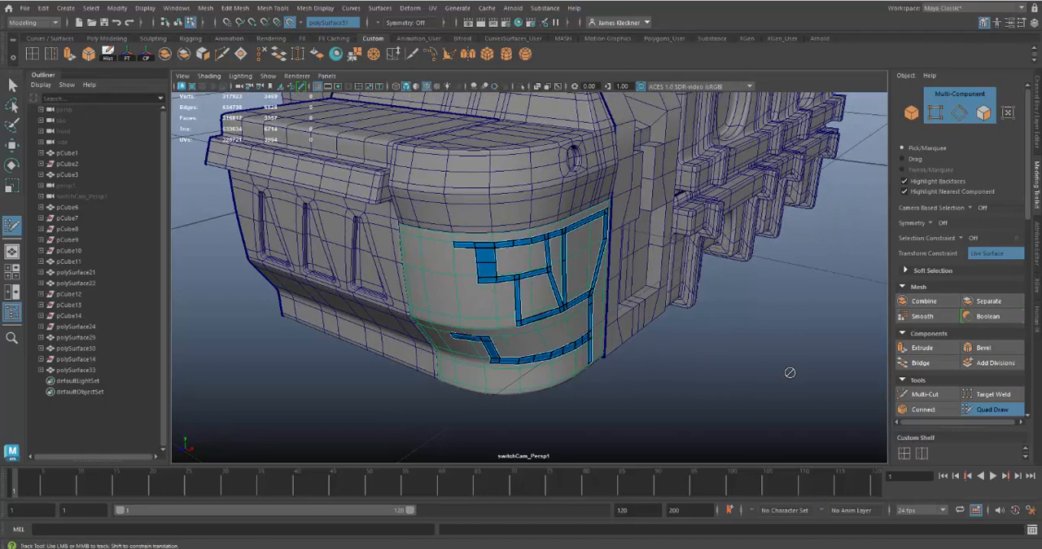